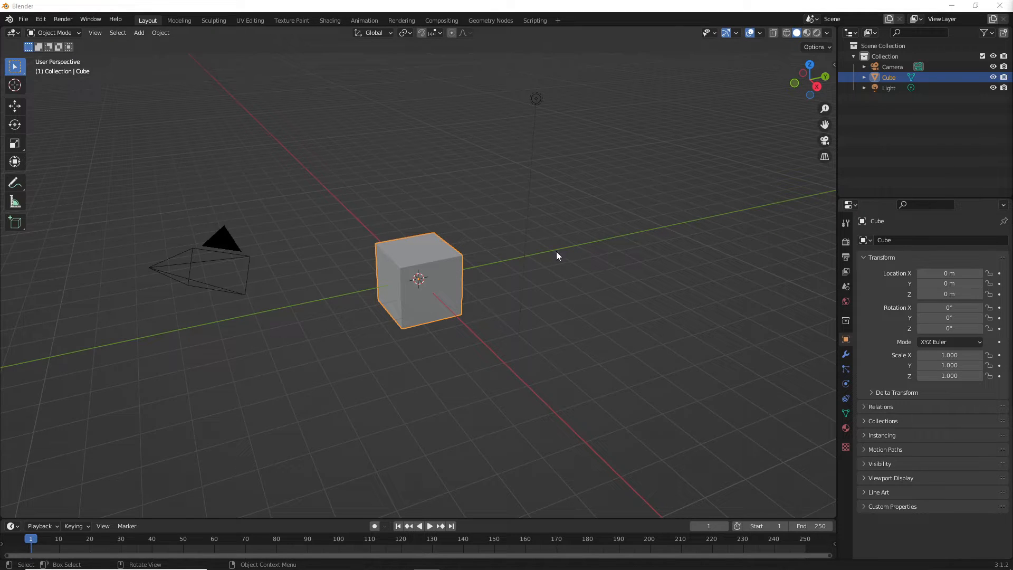
- Delete the default light, cube and camera from the scene
{"action": "left_click", "coordinate": [892, 92]}
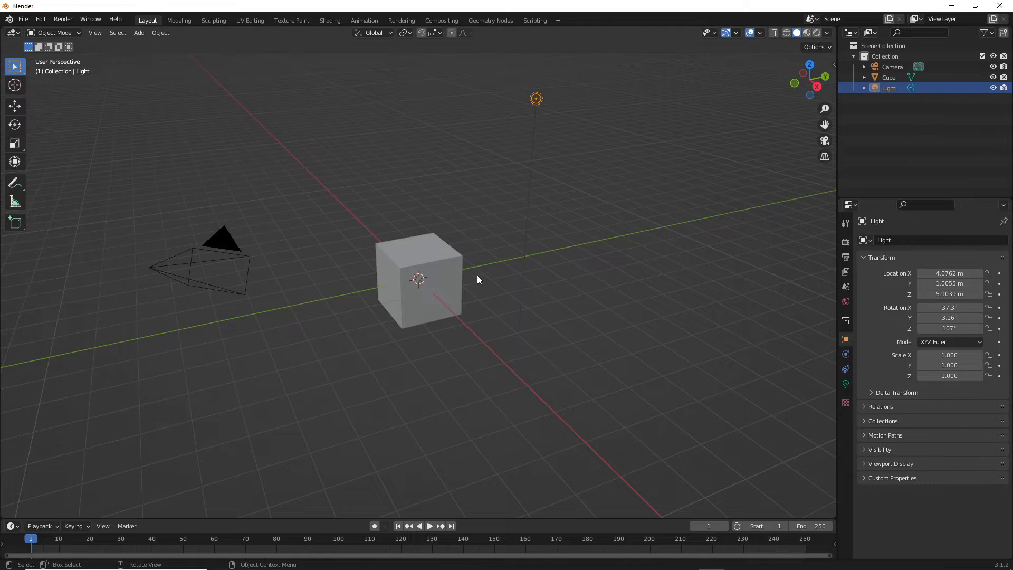
{"action": "key", "text": "Delete"}
{"action": "left_click", "coordinate": [439, 252]}
{"action": "key", "text": "Delete"}
{"action": "left_click", "coordinate": [227, 249]}
{"action": "key", "text": "Delete"}
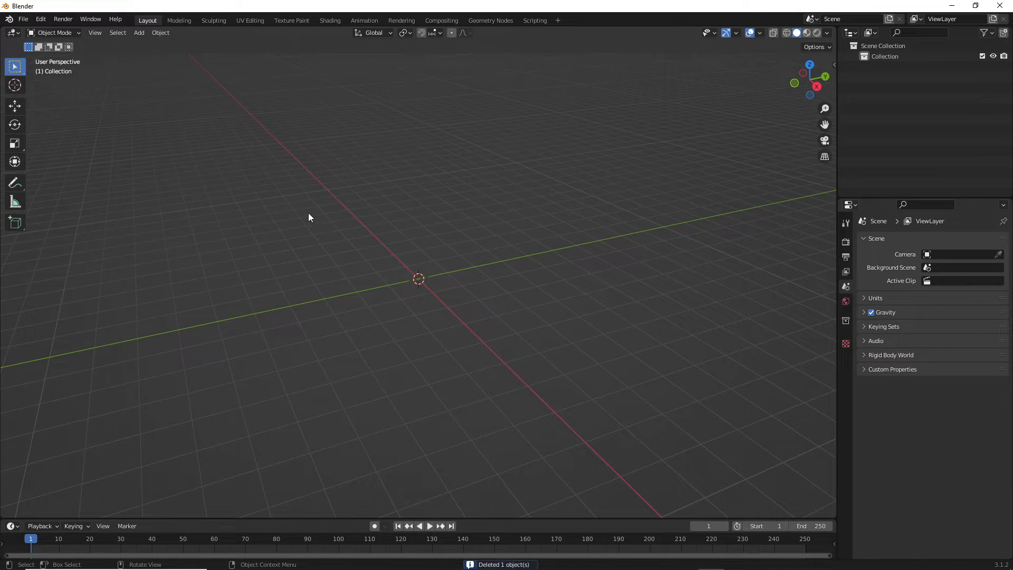
- Add a Pipe T-Joint mesh at the world origin
{"action": "key", "text": "shift+a"}
{"action": "mouse_move", "coordinate": [326, 221]}
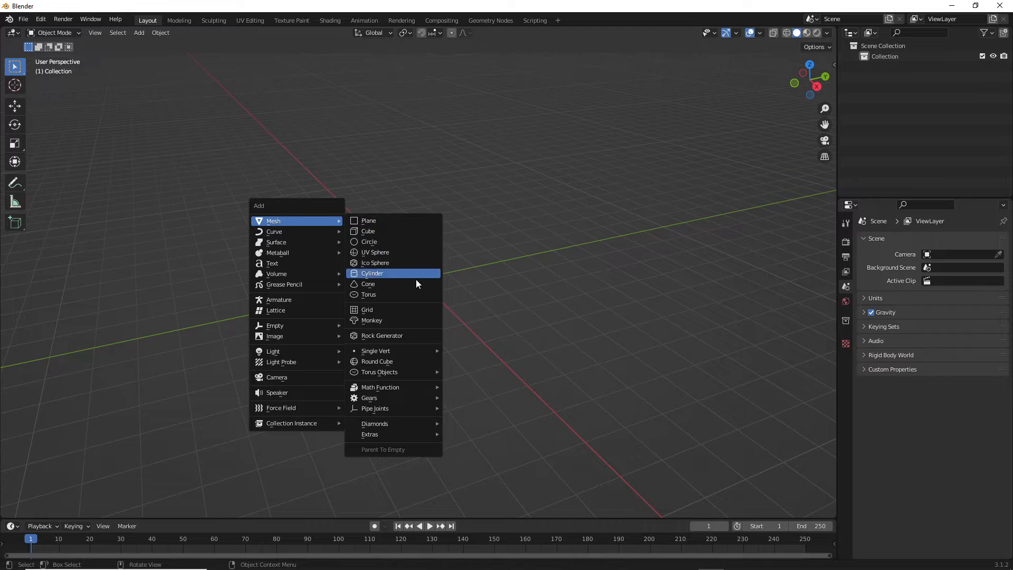
{"action": "mouse_move", "coordinate": [390, 411]}
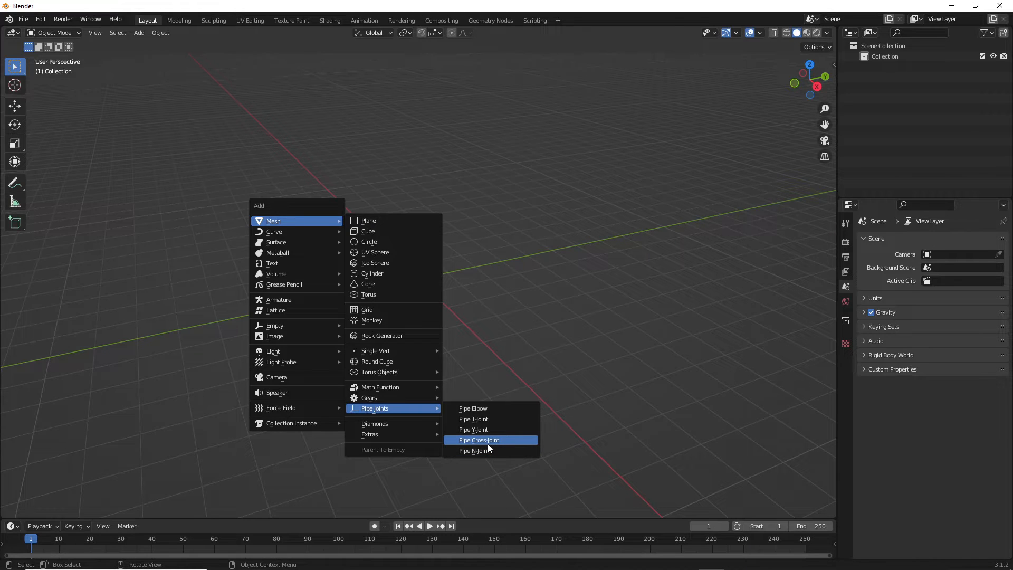
{"action": "left_click", "coordinate": [480, 418]}
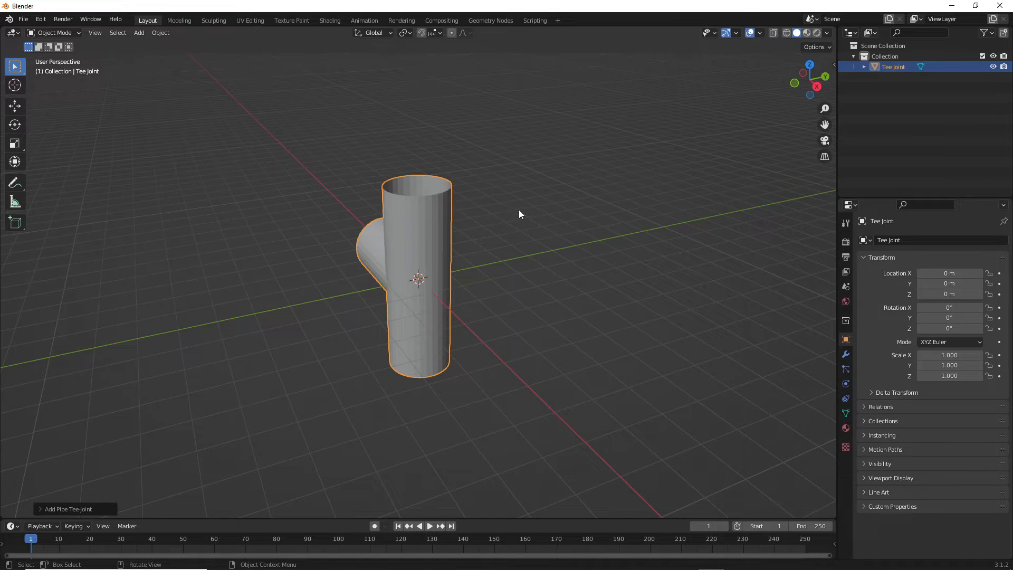
- In the front view, rotate the pipe tee joint 90° about the global X axis
{"action": "mouse_move", "coordinate": [519, 213]}
{"action": "middle_mouse_down"}
{"action": "mouse_move", "coordinate": [527, 198]}
{"action": "mouse_move", "coordinate": [521, 242]}
{"action": "mouse_move", "coordinate": [521, 230]}
{"action": "middle_mouse_up"}
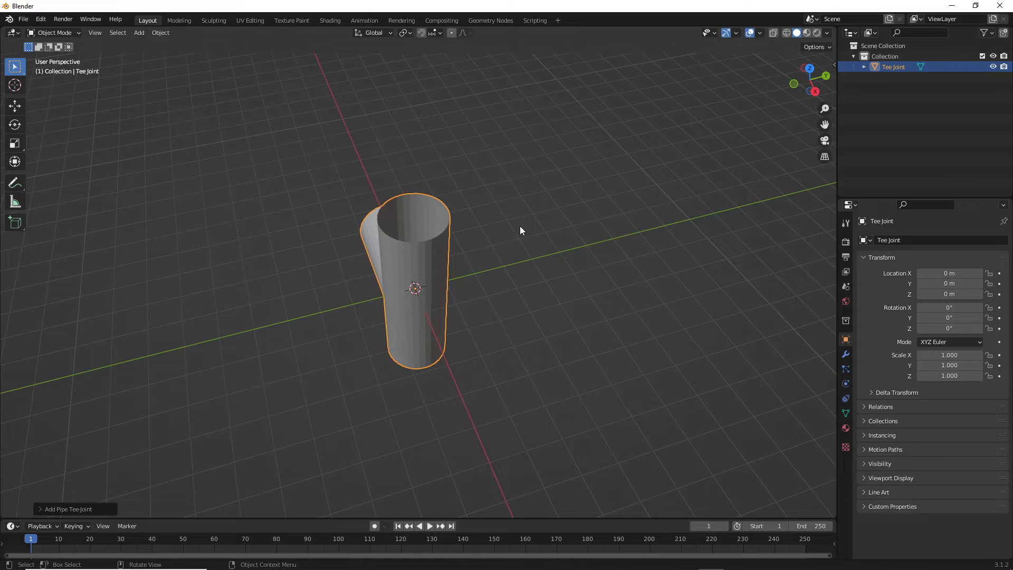
{"action": "key", "text": "KP_1"}
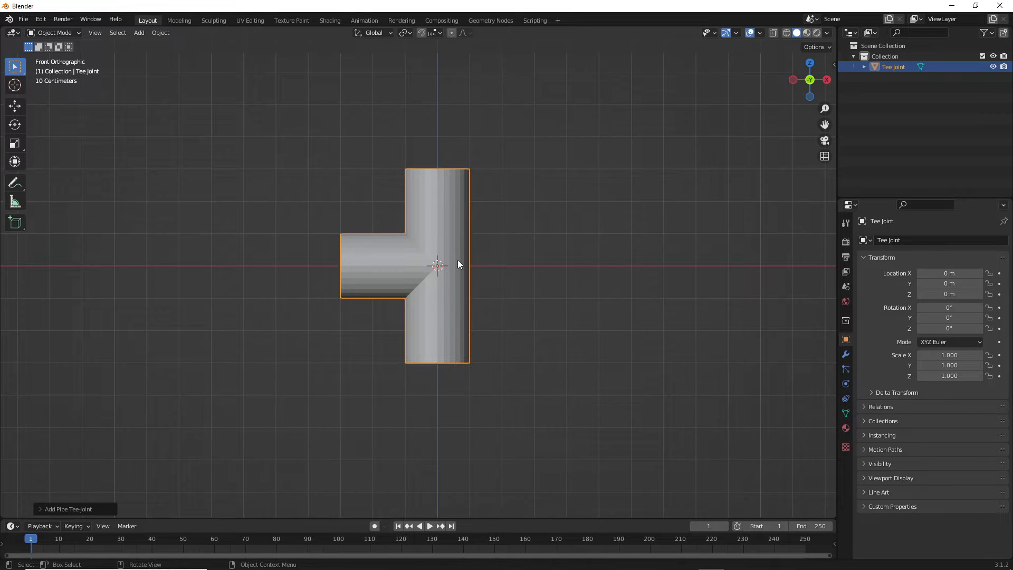
{"action": "key", "text": "r"}
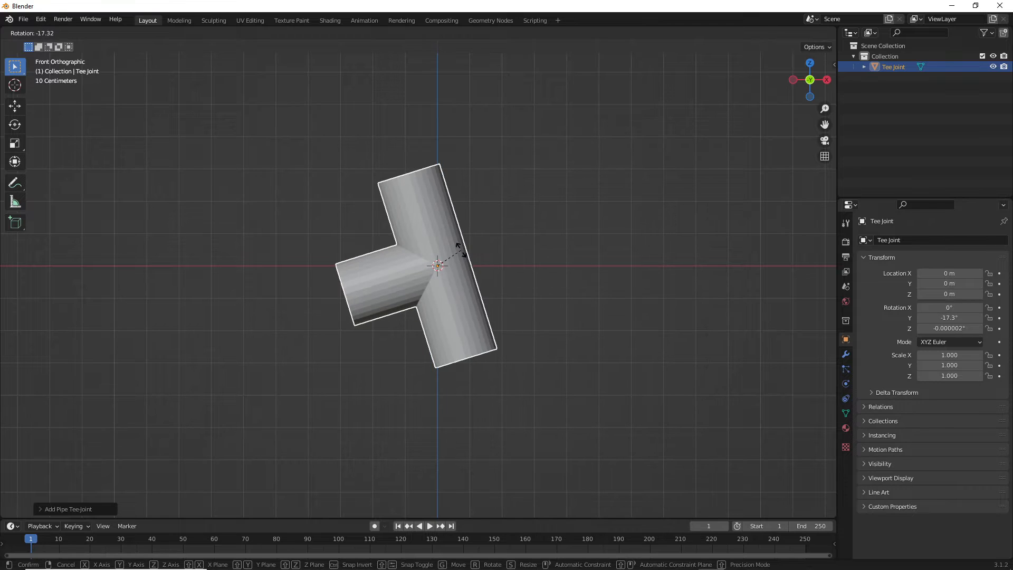
{"action": "key", "text": "x"}
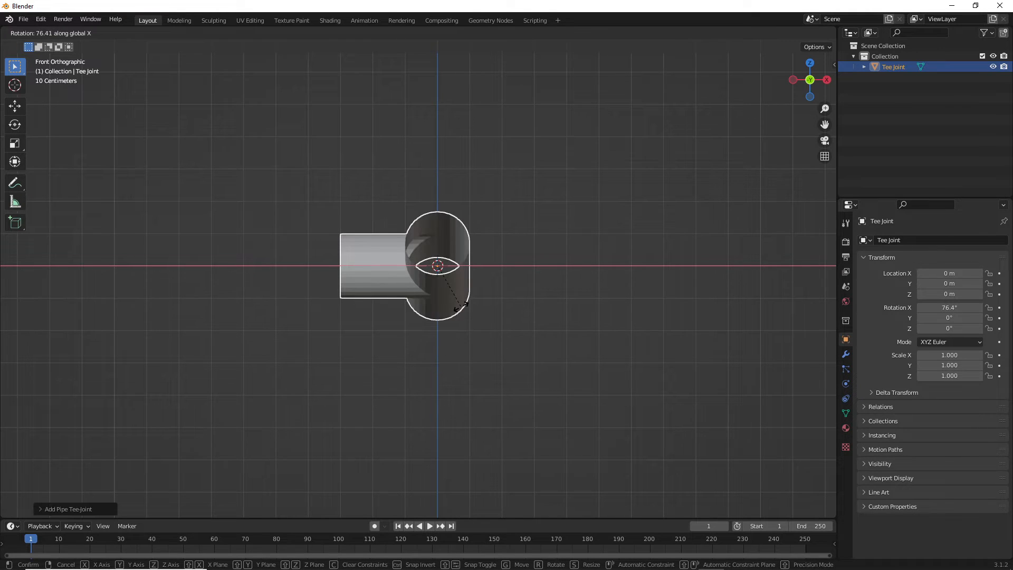
{"action": "type", "text": "90"}
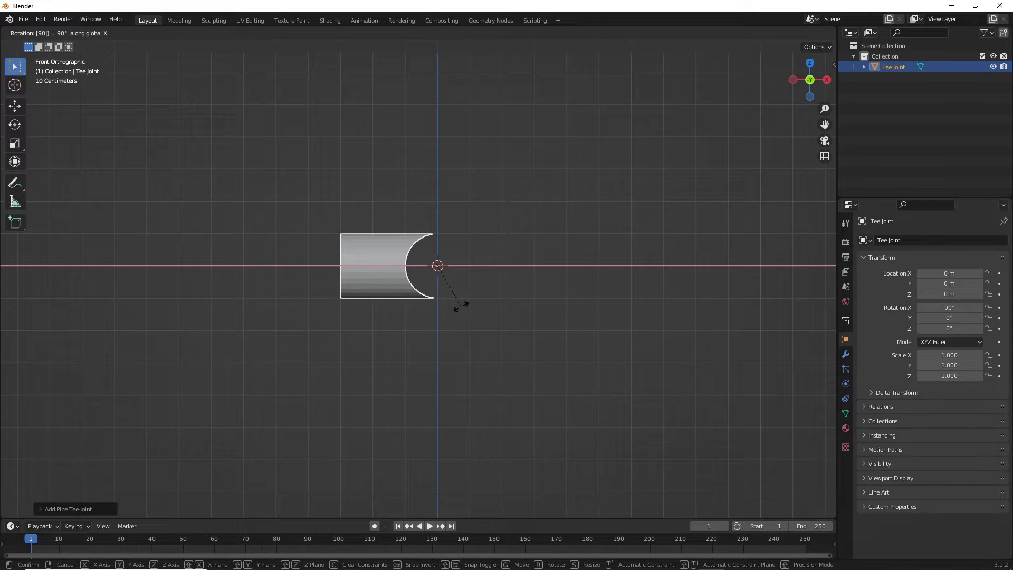
{"action": "key", "text": "Return"}
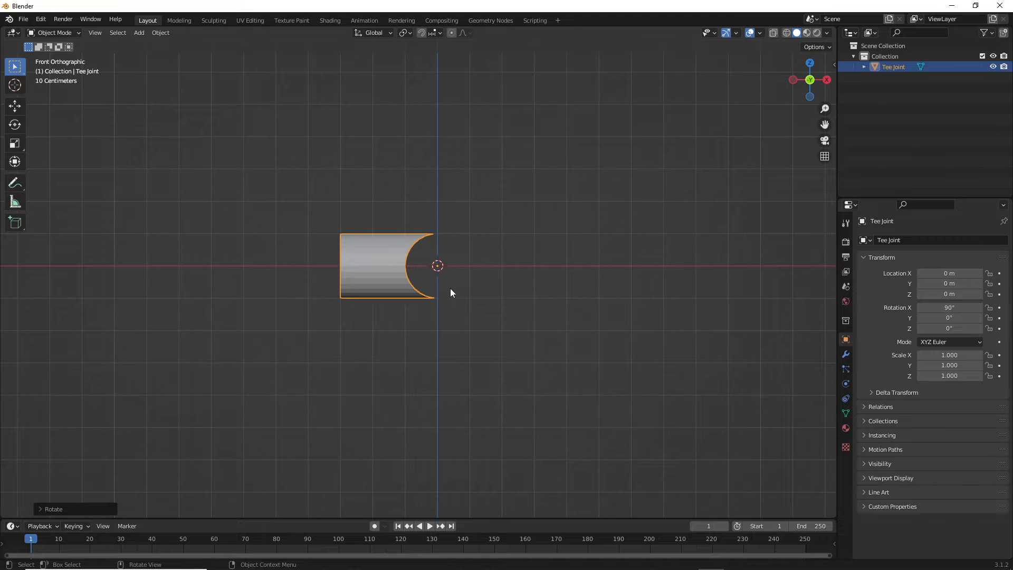
- Rotate the pipe tee joint 90° about the global Z axis so its branch opening faces the front view
{"action": "scroll", "coordinate": [446, 279], "scroll_direction": "down", "scroll_amount": 3}
{"action": "scroll", "coordinate": [444, 277], "scroll_direction": "up", "scroll_amount": 3}
{"action": "mouse_move", "coordinate": [473, 287]}
{"action": "middle_mouse_down"}
{"action": "mouse_move", "coordinate": [473, 308]}
{"action": "mouse_move", "coordinate": [480, 283]}
{"action": "mouse_move", "coordinate": [457, 297]}
{"action": "mouse_move", "coordinate": [487, 275]}
{"action": "mouse_move", "coordinate": [549, 293]}
{"action": "mouse_move", "coordinate": [484, 276]}
{"action": "middle_mouse_up"}
{"action": "key", "text": "KP_1"}
{"action": "key", "text": "r"}
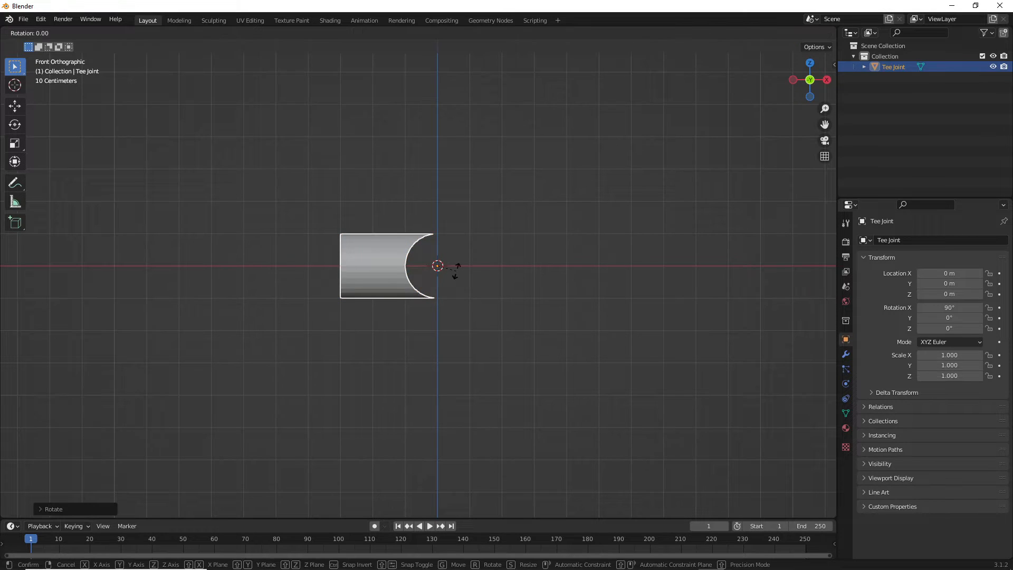
{"action": "mouse_move", "coordinate": [456, 270]}
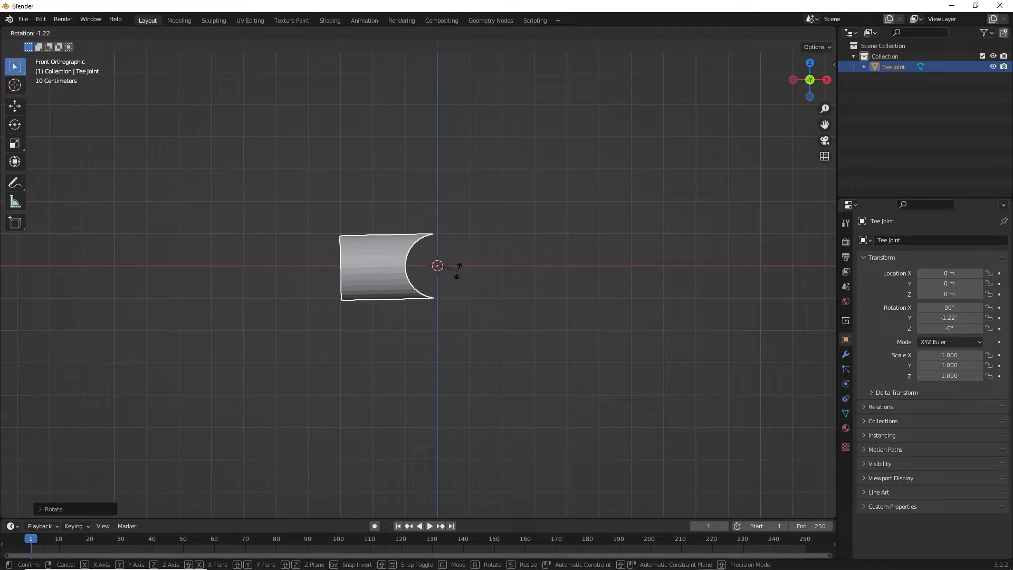
{"action": "key", "text": "z"}
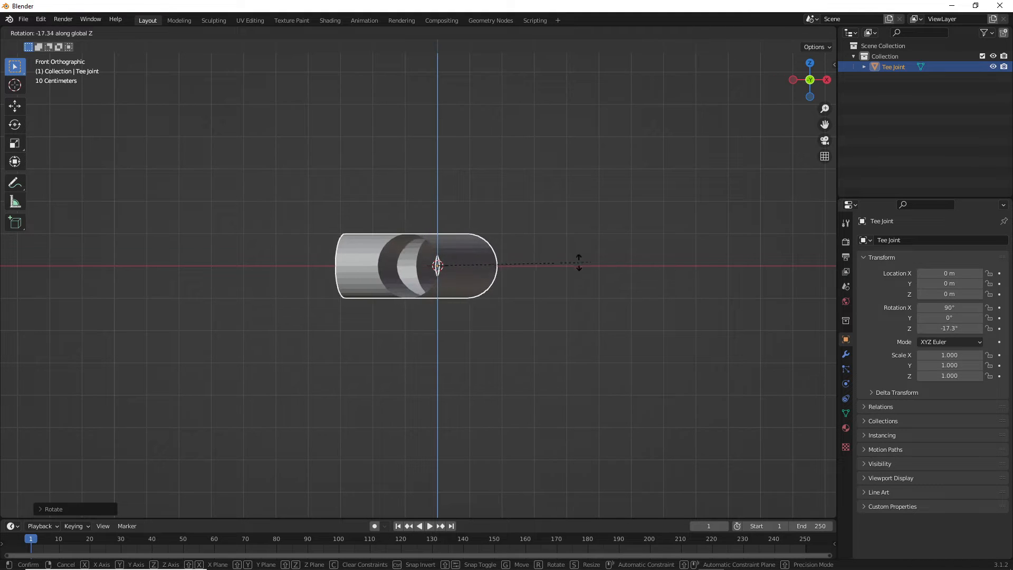
{"action": "mouse_move", "coordinate": [307, 271]}
{"action": "mouse_move", "coordinate": [344, 271]}
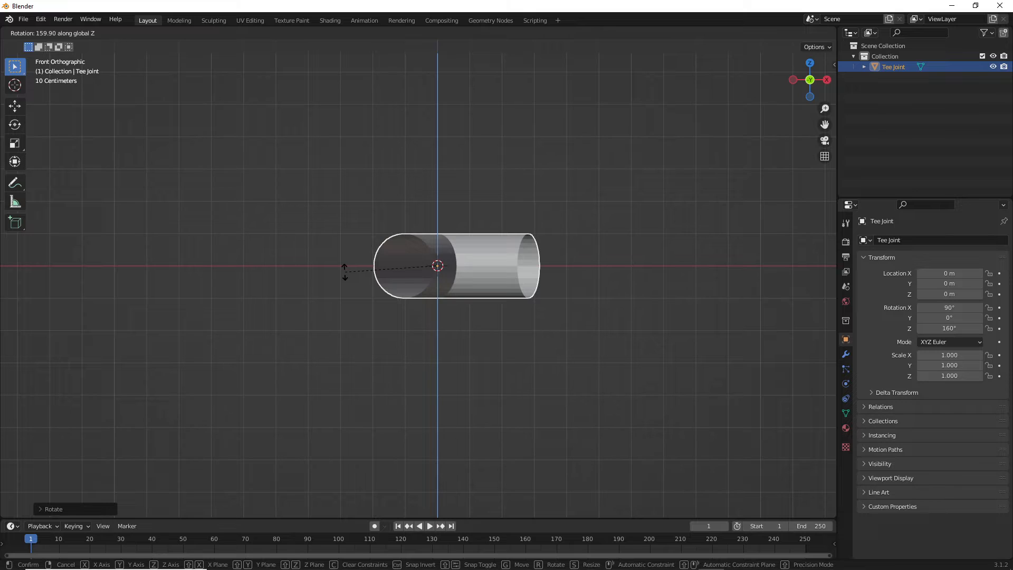
{"action": "type", "text": "90"}
{"action": "key", "text": "Return"}
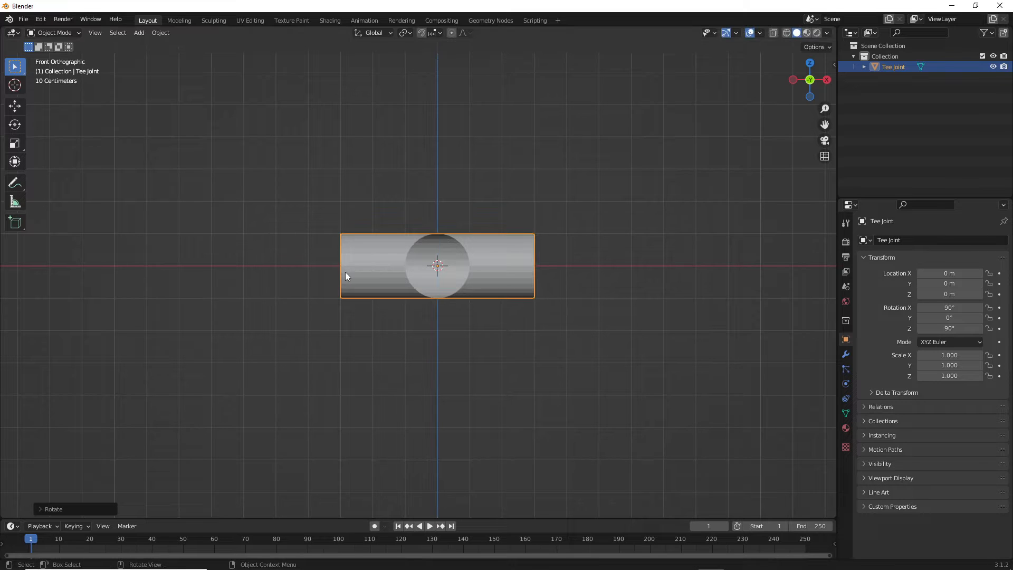
- Raise the tee joint about 1 m along the Z axis so its underside rests on the grid floor
{"action": "scroll", "coordinate": [514, 275], "scroll_direction": "up", "scroll_amount": 3}
{"action": "middle_click_drag", "start_coordinate": [515, 275], "coordinate": [543, 244]}
{"action": "key", "text": "KP_1"}
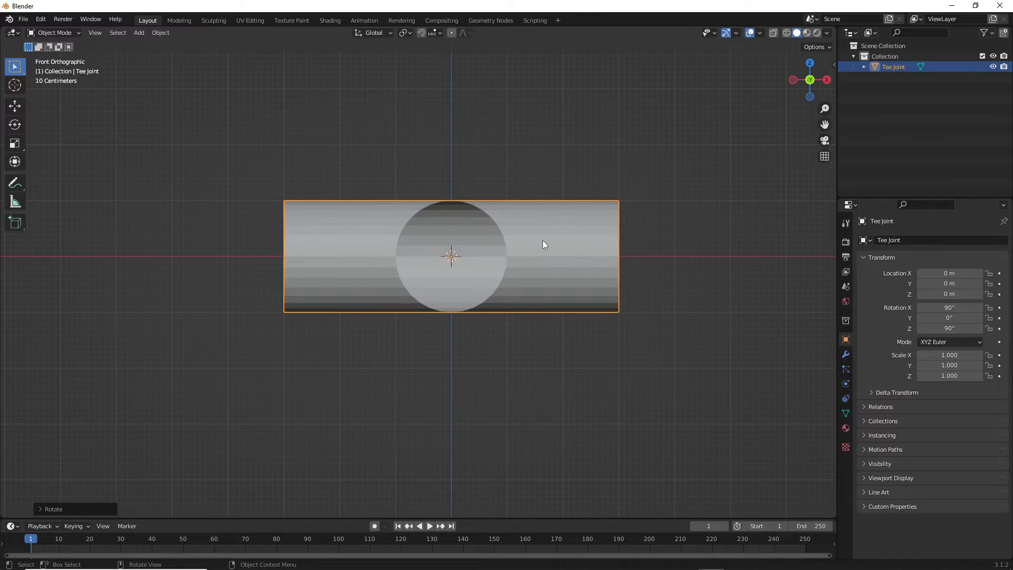
{"action": "mouse_move", "coordinate": [498, 313]}
{"action": "middle_mouse_down"}
{"action": "mouse_move", "coordinate": [487, 343]}
{"action": "mouse_move", "coordinate": [498, 325]}
{"action": "middle_mouse_up"}
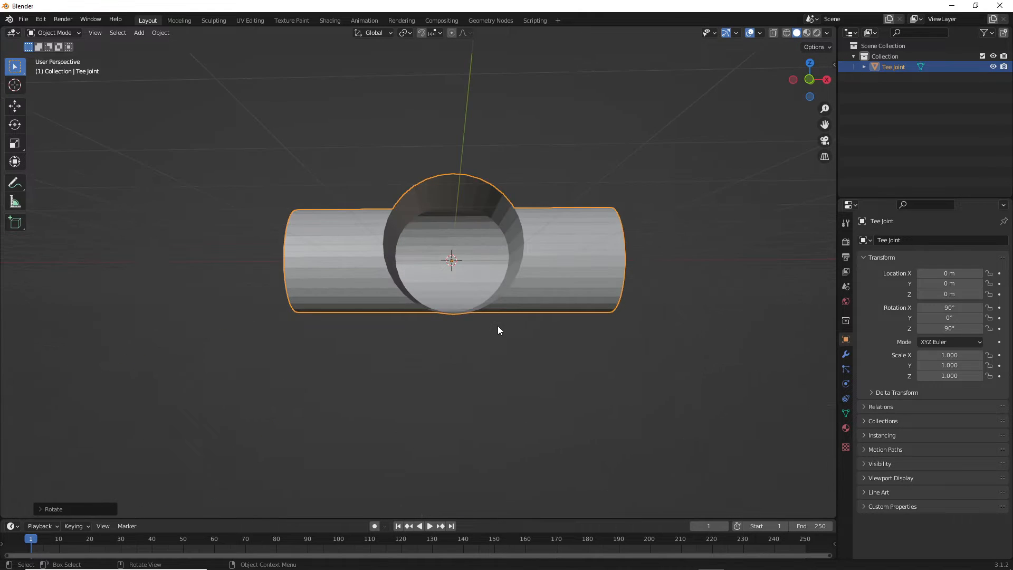
{"action": "key", "text": "KP_1"}
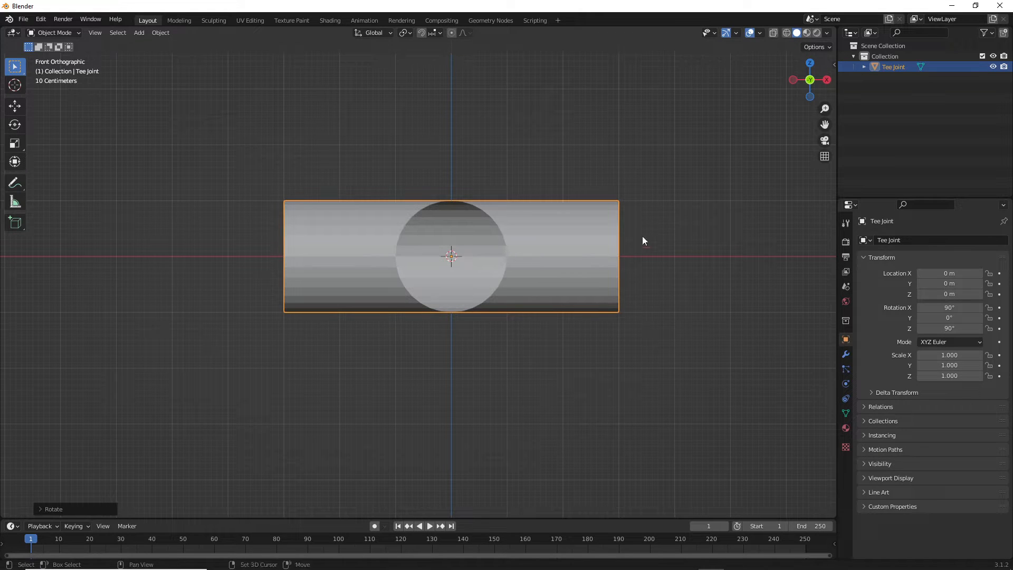
{"action": "middle_click_drag", "start_coordinate": [642, 238], "coordinate": [604, 290], "text": "shift"}
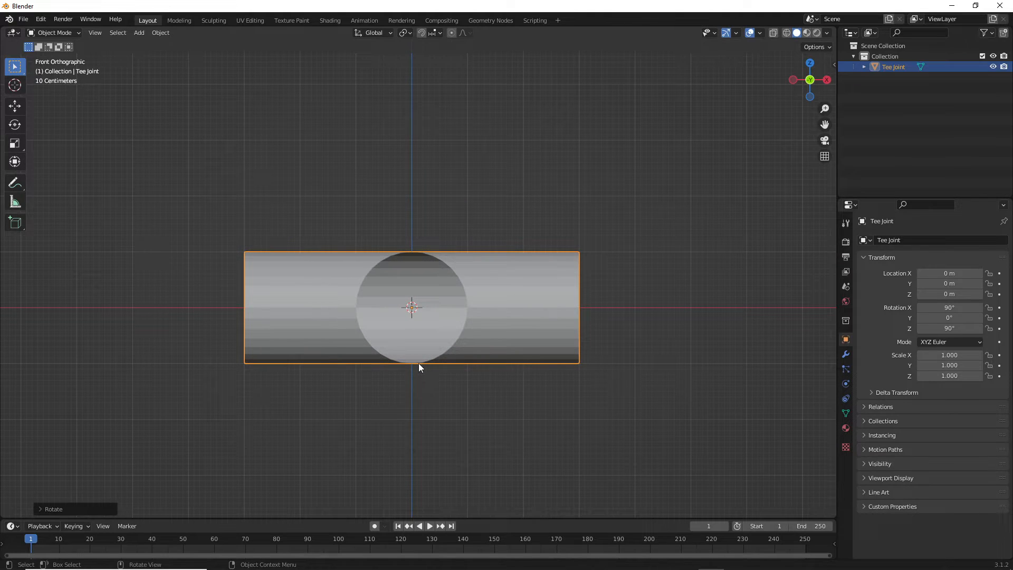
{"action": "key", "text": "g"}
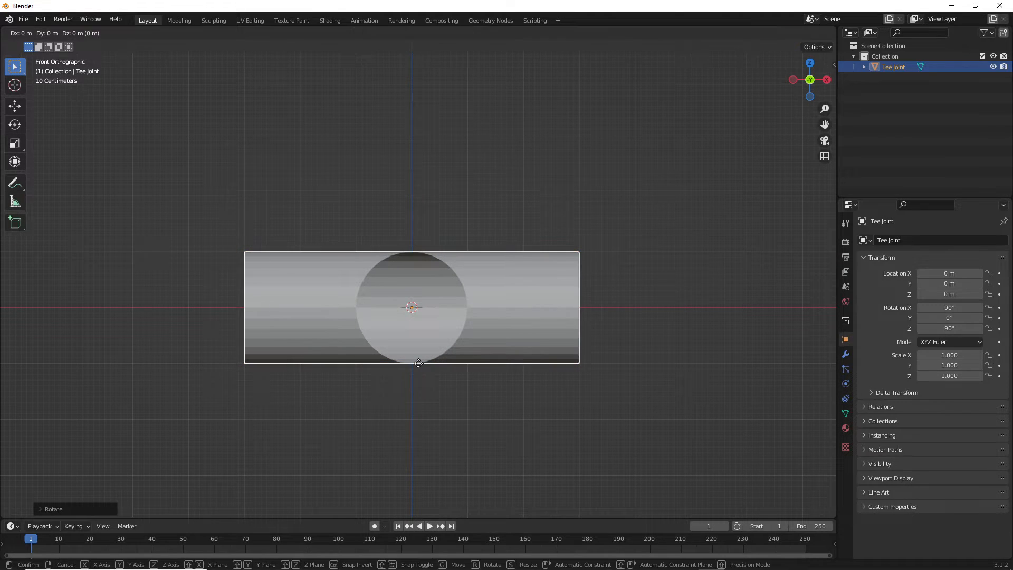
{"action": "key", "text": "z"}
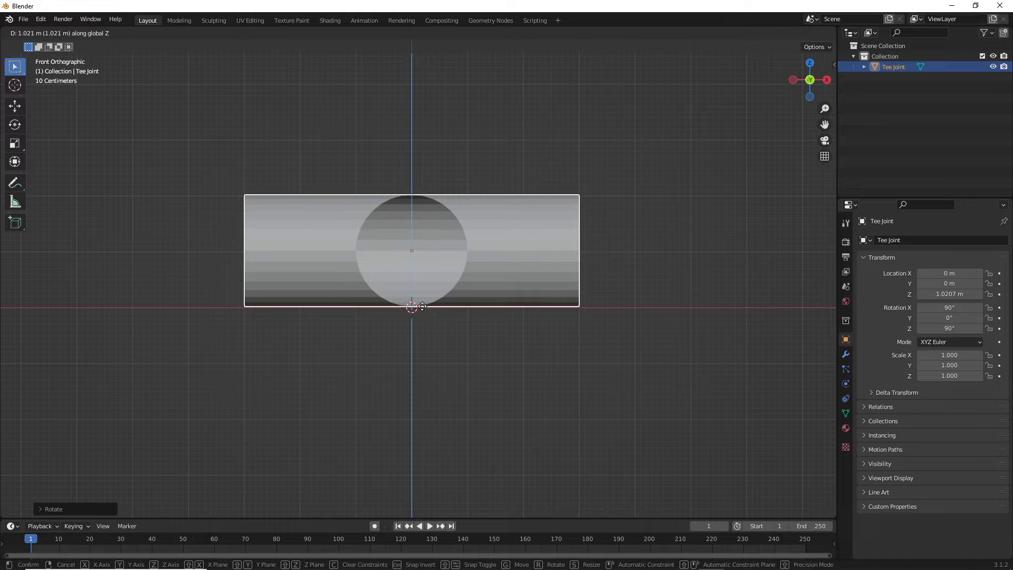
{"action": "left_click", "coordinate": [438, 316]}
- Examine the tee joint's branch opening, interior and side pipes up close using walk navigation
{"action": "scroll", "coordinate": [508, 309], "scroll_direction": "down", "scroll_amount": 5}
{"action": "middle_click_drag", "start_coordinate": [508, 309], "coordinate": [534, 322]}
{"action": "scroll", "coordinate": [537, 331], "scroll_direction": "up", "scroll_amount": 5}
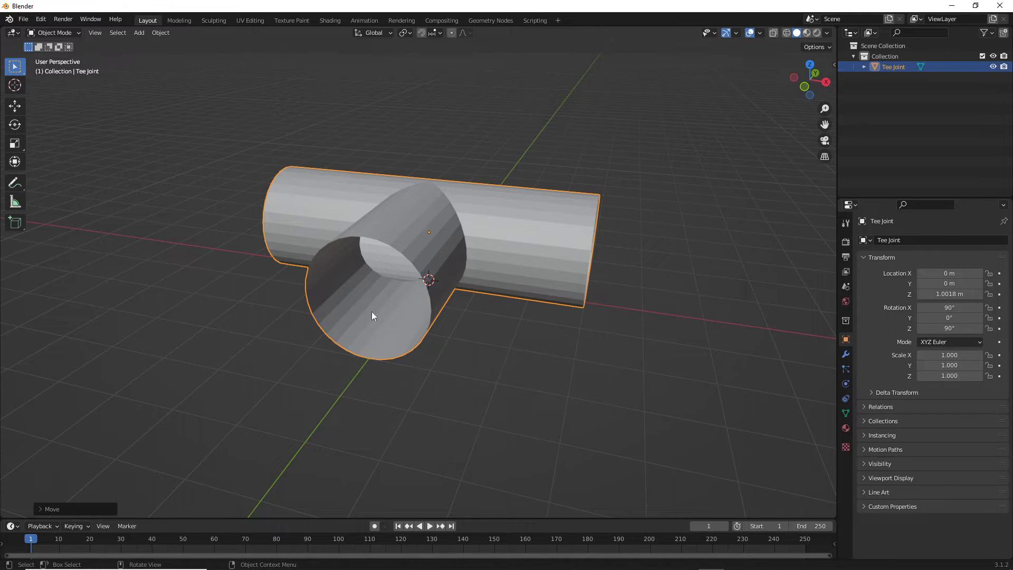
{"action": "middle_click_drag", "start_coordinate": [383, 283], "coordinate": [416, 258]}
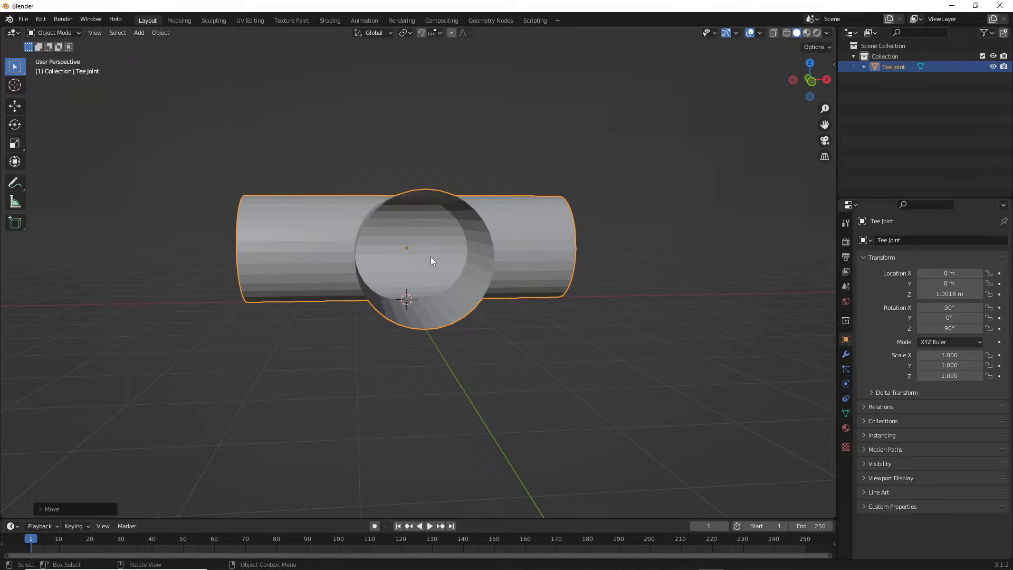
{"action": "key", "text": "shift+grave"}
{"action": "key", "text": "w"}
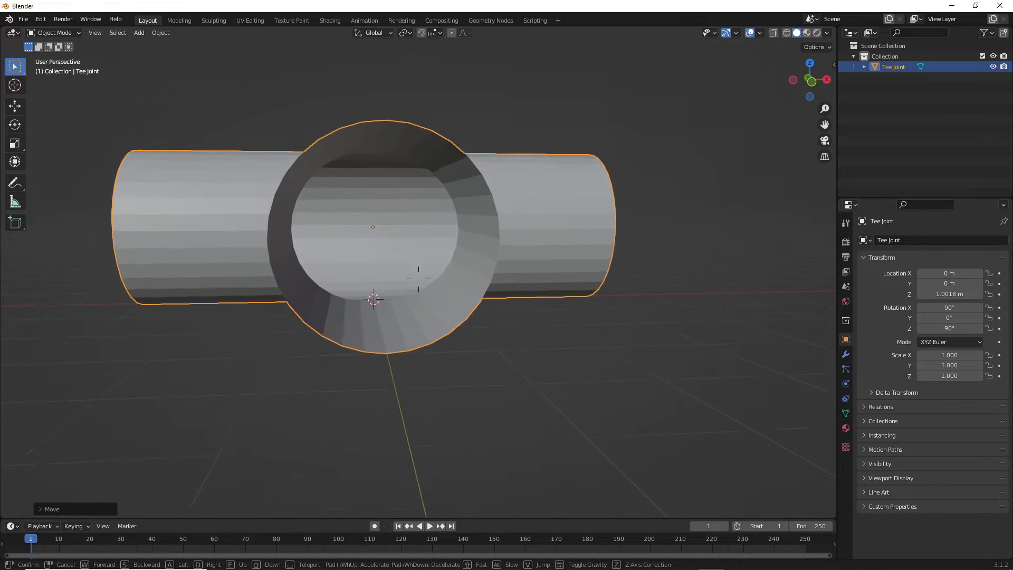
{"action": "key", "text": "w"}
{"action": "key", "text": "s"}
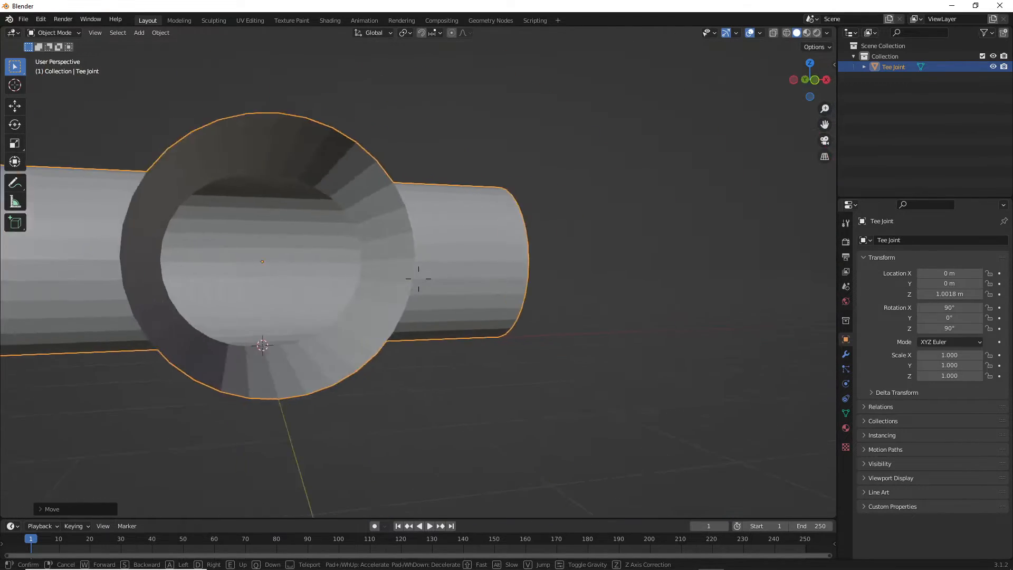
{"action": "key", "text": "d"}
{"action": "key", "text": "a"}
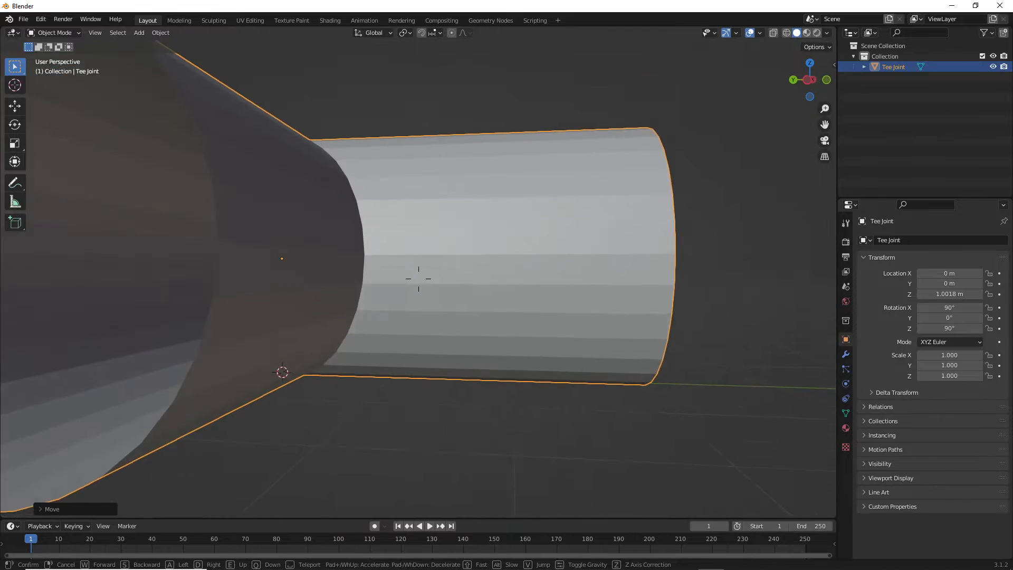
{"action": "key", "text": "w"}
{"action": "key", "text": "d"}
{"action": "key", "text": "s"}
{"action": "key", "text": "a"}
{"action": "key", "text": "w"}
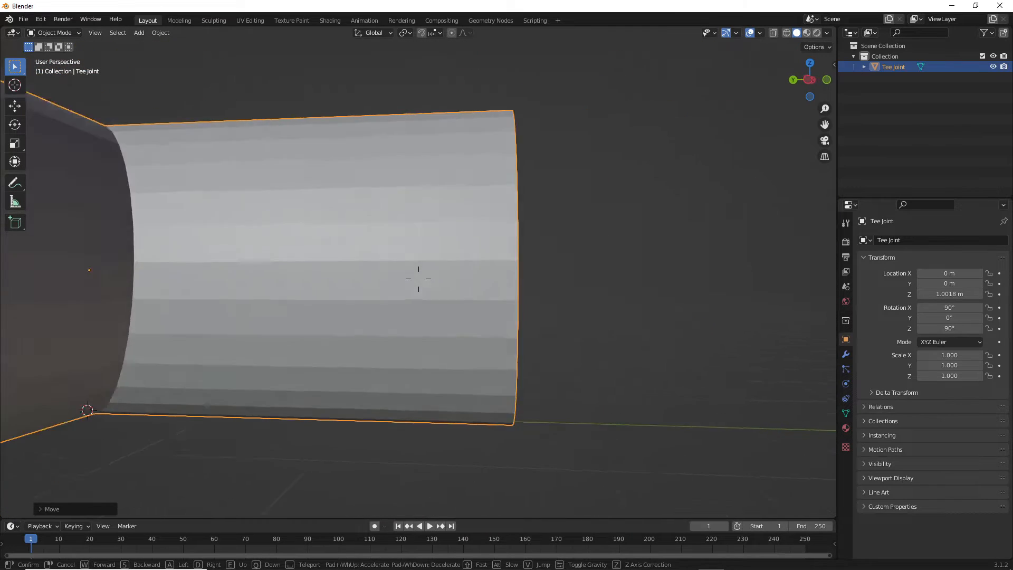
{"action": "key", "text": "a"}
{"action": "key", "text": "d"}
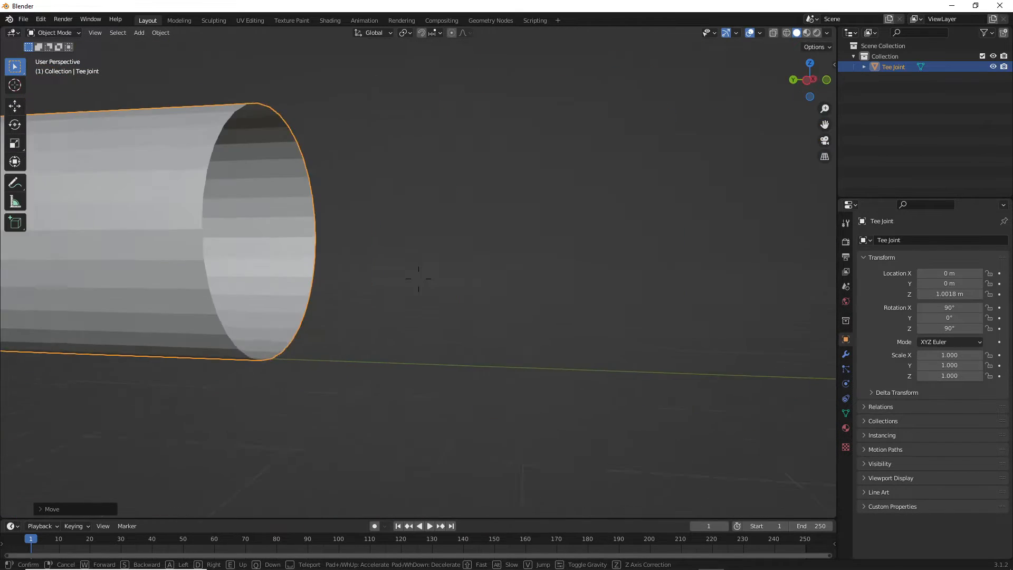
{"action": "key", "text": "w"}
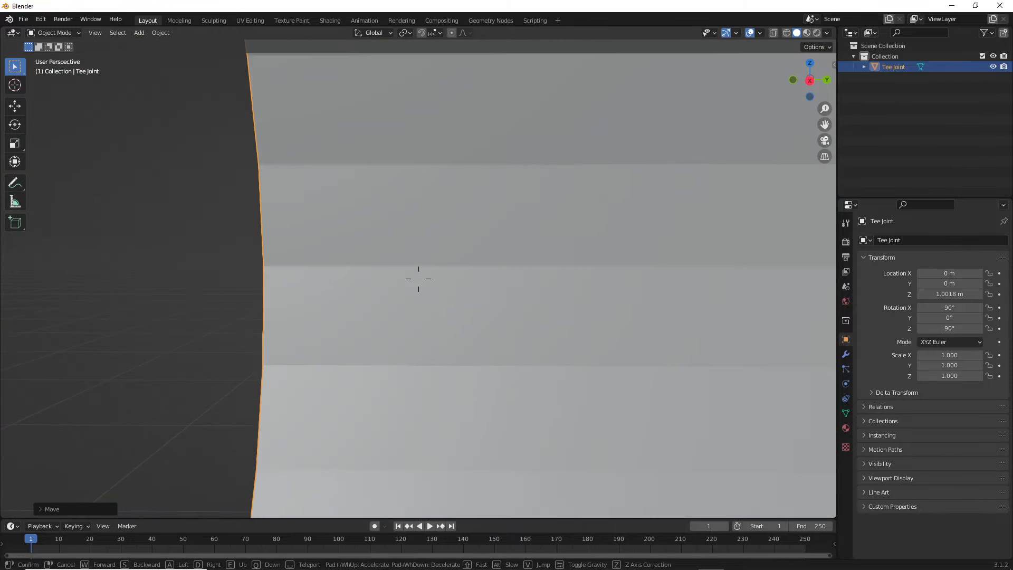
{"action": "key", "text": "s"}
{"action": "key", "text": "w"}
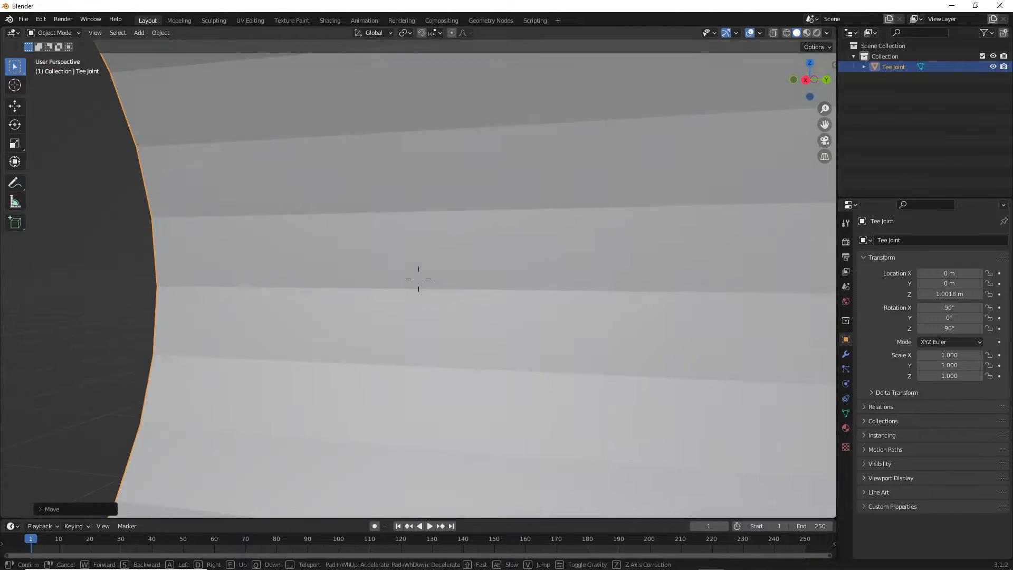
{"action": "key", "text": "a"}
{"action": "key", "text": "s"}
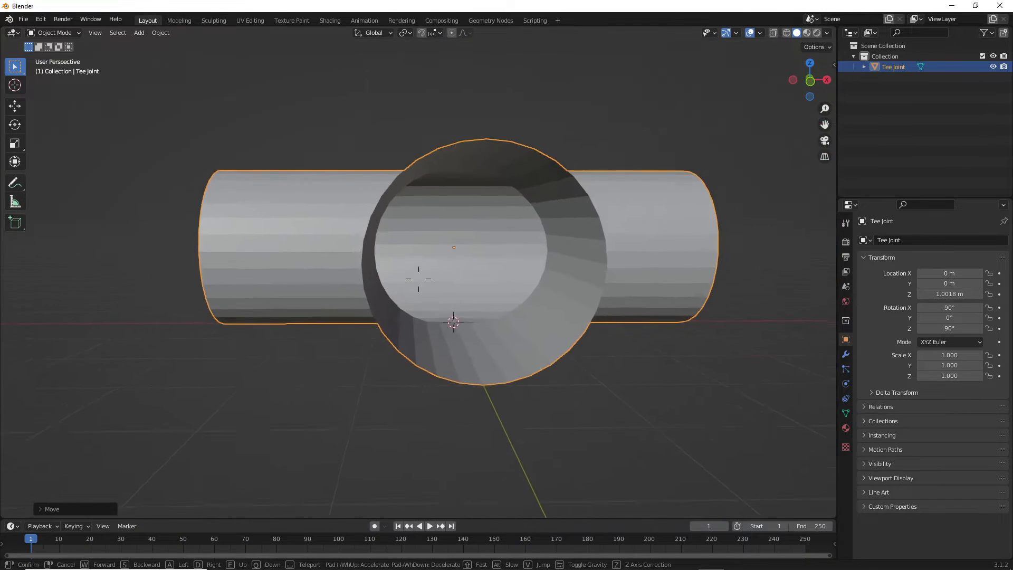
{"action": "key", "text": "w"}
{"action": "key", "text": "s"}
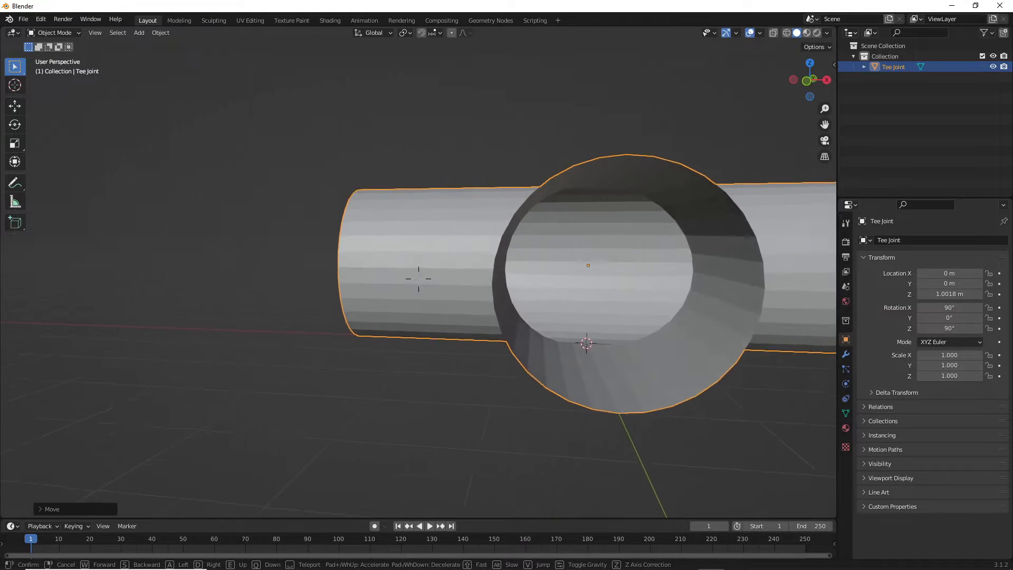
{"action": "left_click", "coordinate": [389, 280]}
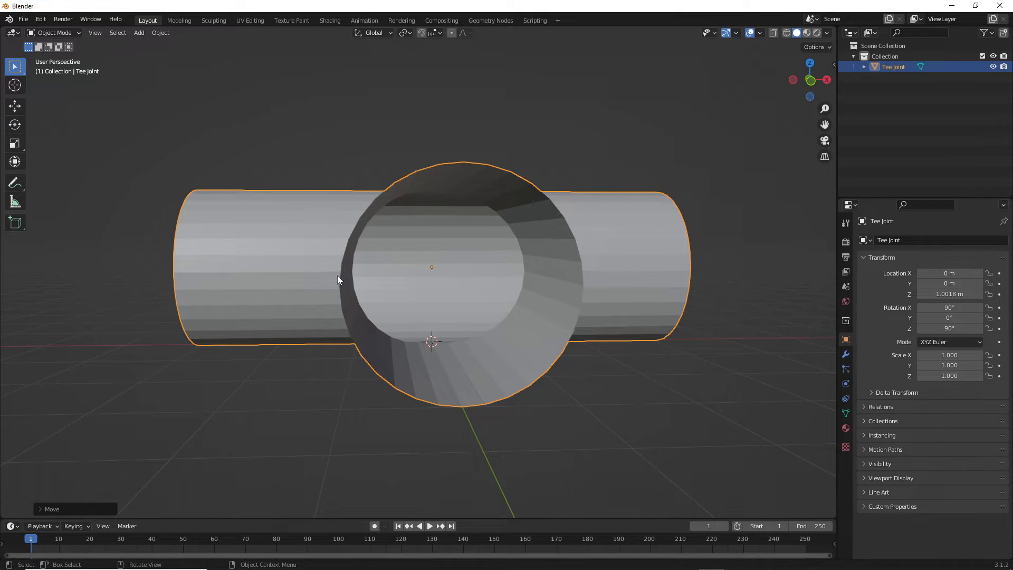
{"action": "scroll", "coordinate": [339, 279], "scroll_direction": "up", "scroll_amount": 4}
{"action": "scroll", "coordinate": [339, 280], "scroll_direction": "down", "scroll_amount": 5}
{"action": "middle_click_drag", "start_coordinate": [367, 263], "coordinate": [428, 269]}
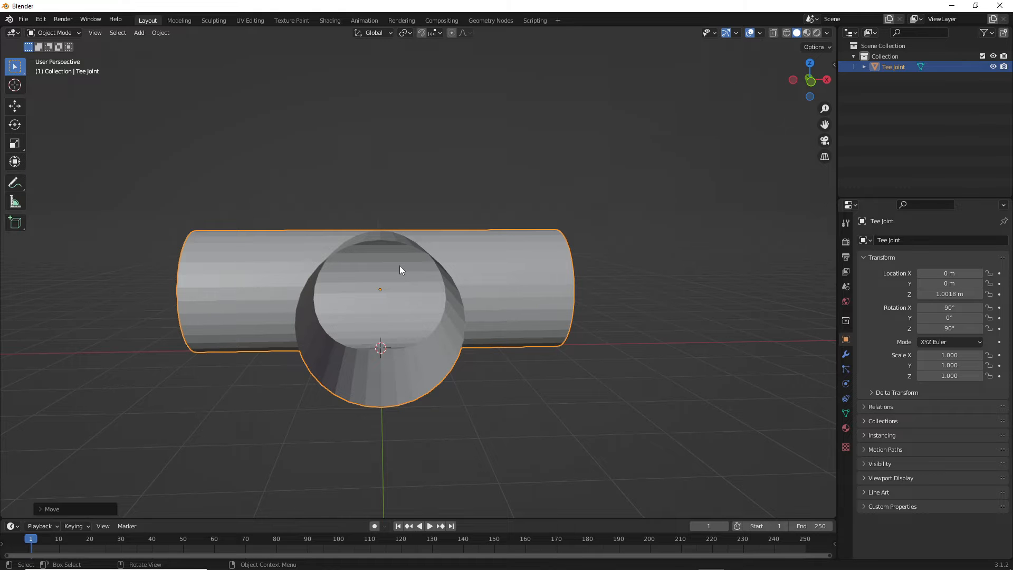
- Enter Edit Mode on the tee joint and enable the Face Orientation overlay
{"action": "middle_click_drag", "start_coordinate": [490, 265], "coordinate": [513, 267]}
{"action": "scroll", "coordinate": [581, 279], "scroll_direction": "up", "scroll_amount": 2}
{"action": "key", "text": "KP_1"}
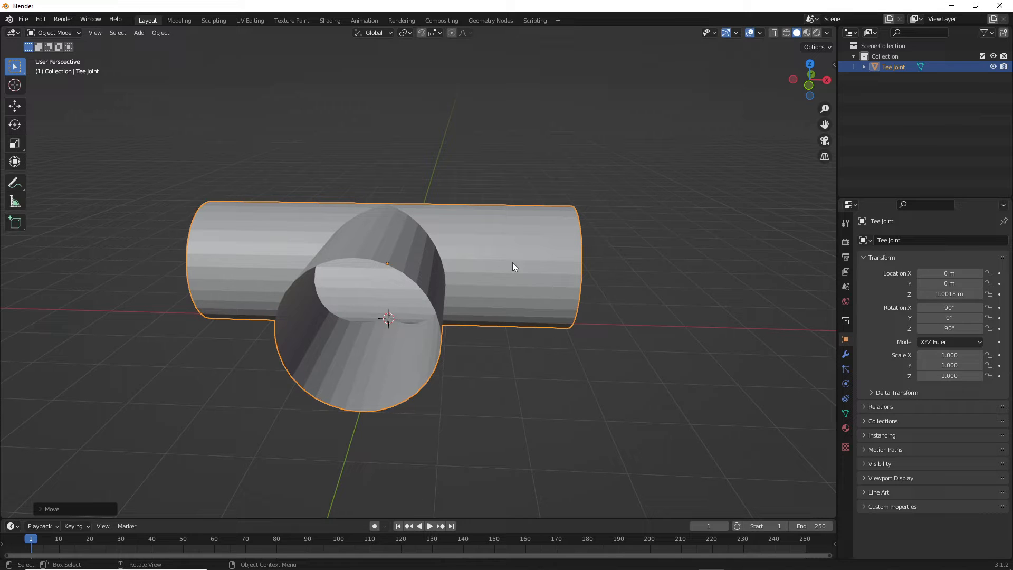
{"action": "key", "text": "Tab"}
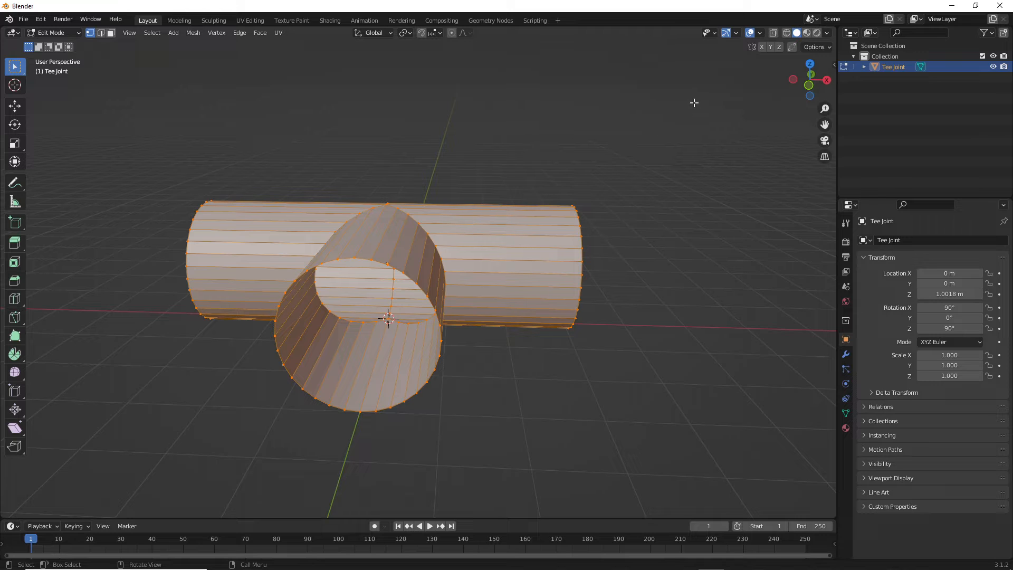
{"action": "left_click", "coordinate": [761, 33]}
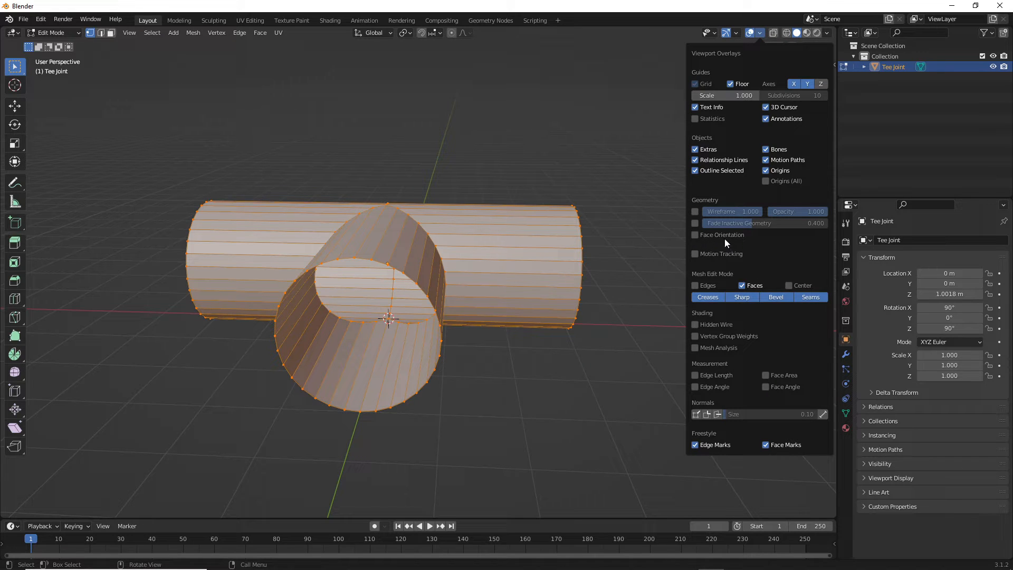
{"action": "left_click", "coordinate": [696, 235]}
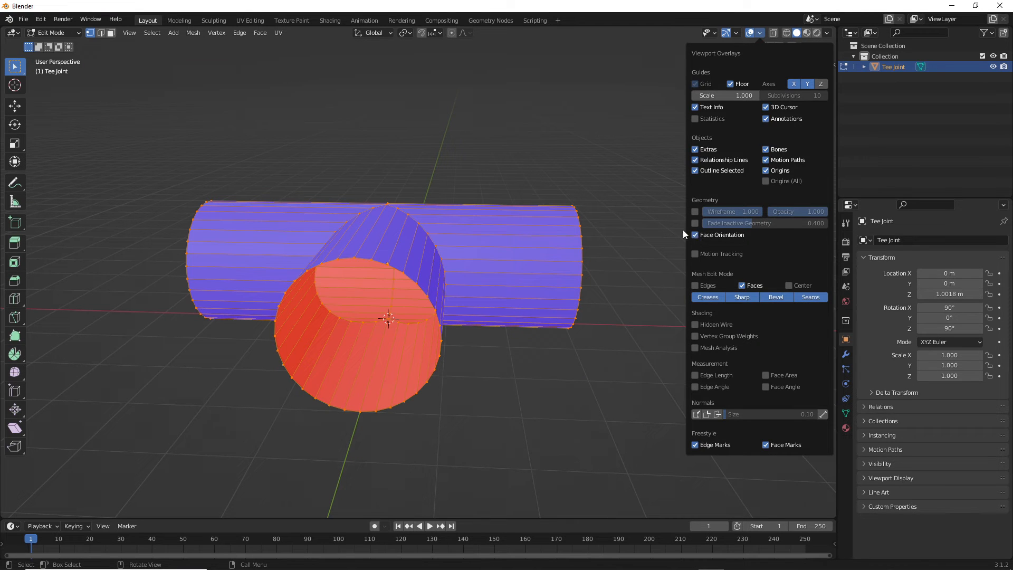
- Examine the face orientation colours on the tee joint's outer walls, open ends and interior using walk navigation
{"action": "middle_click_drag", "start_coordinate": [536, 298], "coordinate": [489, 287]}
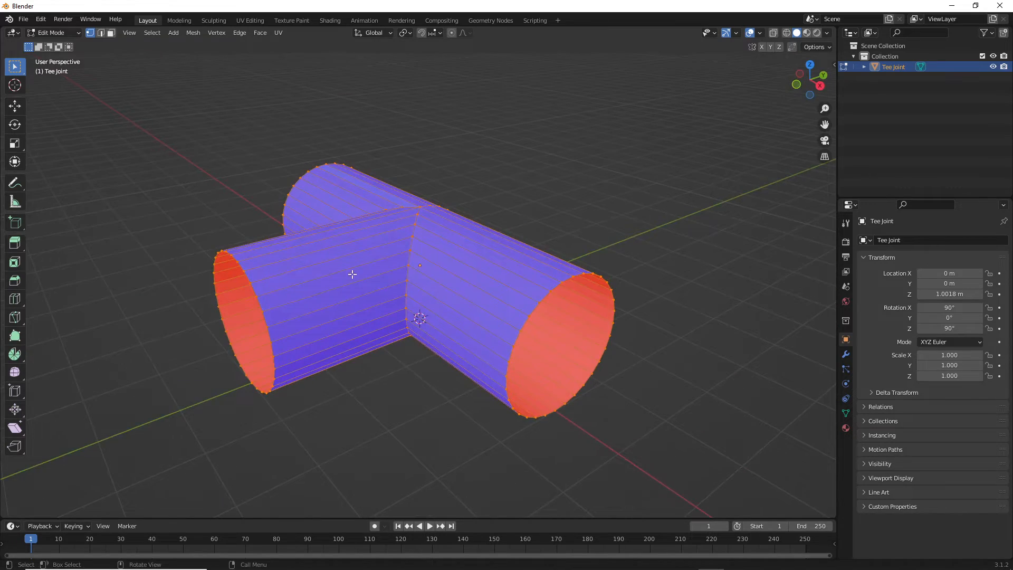
{"action": "middle_click_drag", "start_coordinate": [352, 274], "coordinate": [402, 292]}
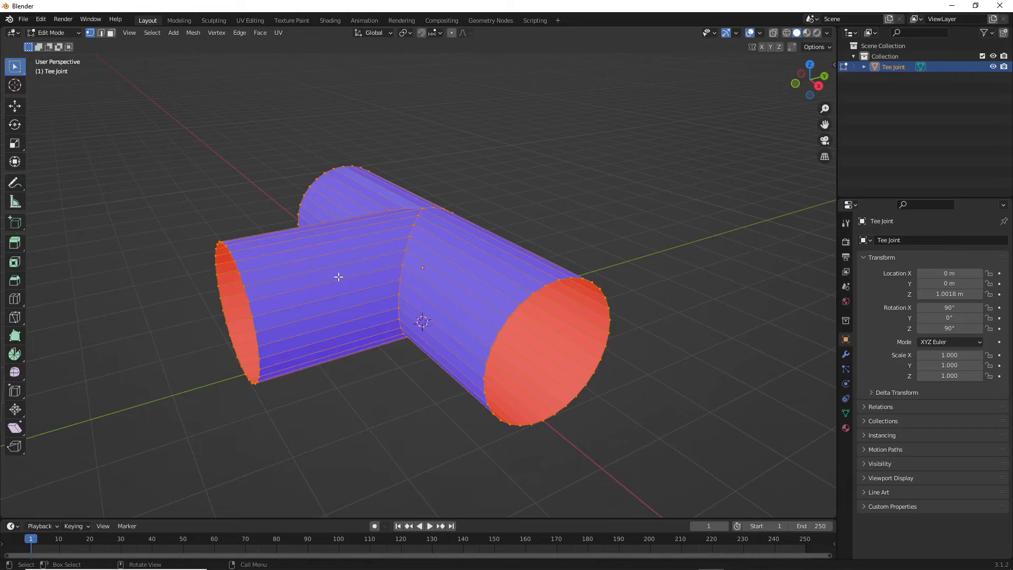
{"action": "scroll", "coordinate": [339, 371], "scroll_direction": "up", "scroll_amount": 3}
{"action": "middle_click_drag", "start_coordinate": [350, 358], "coordinate": [504, 294]}
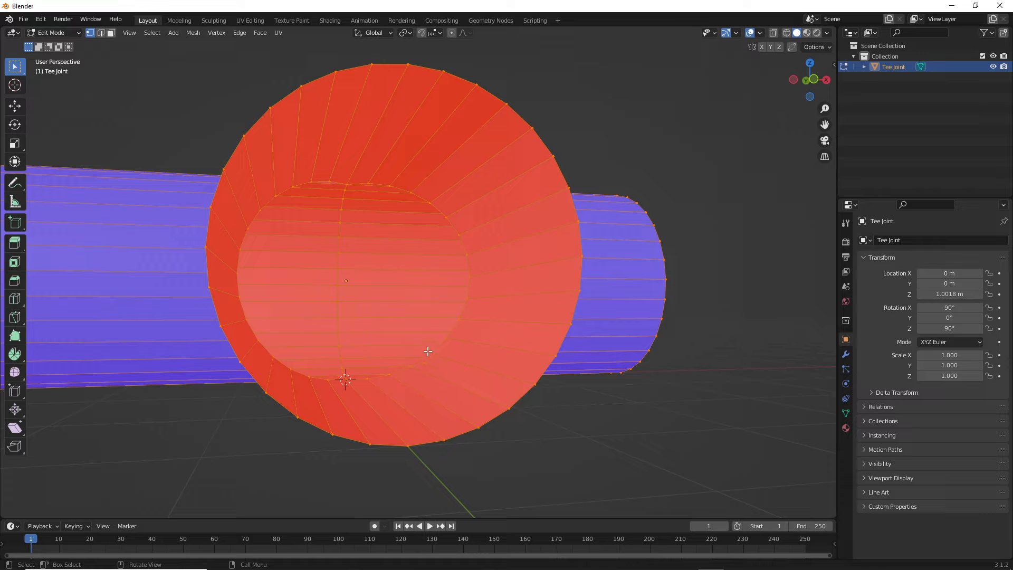
{"action": "key", "text": "shift+grave"}
{"action": "key", "text": "w"}
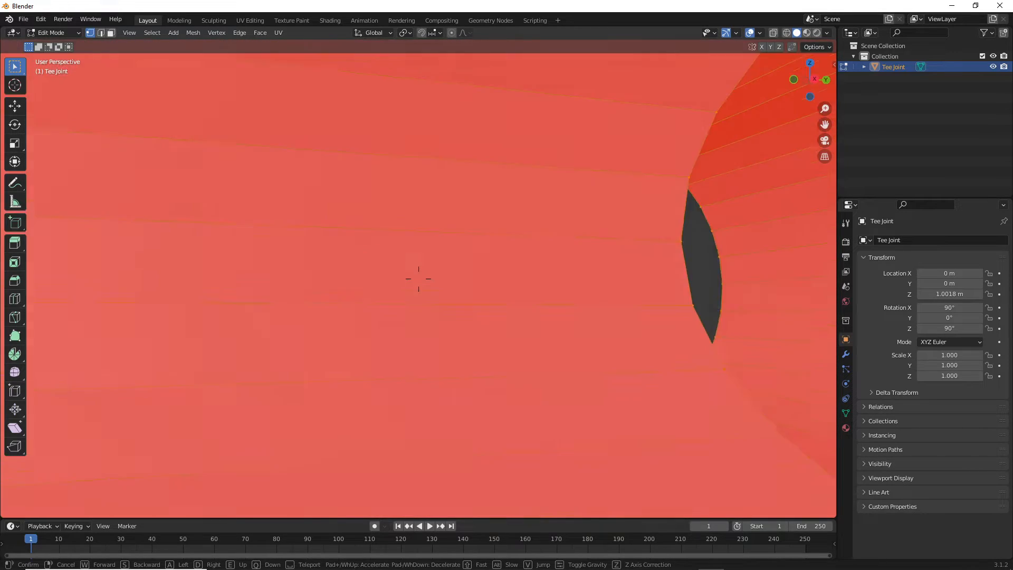
{"action": "key", "text": "w"}
{"action": "key", "text": "w"}
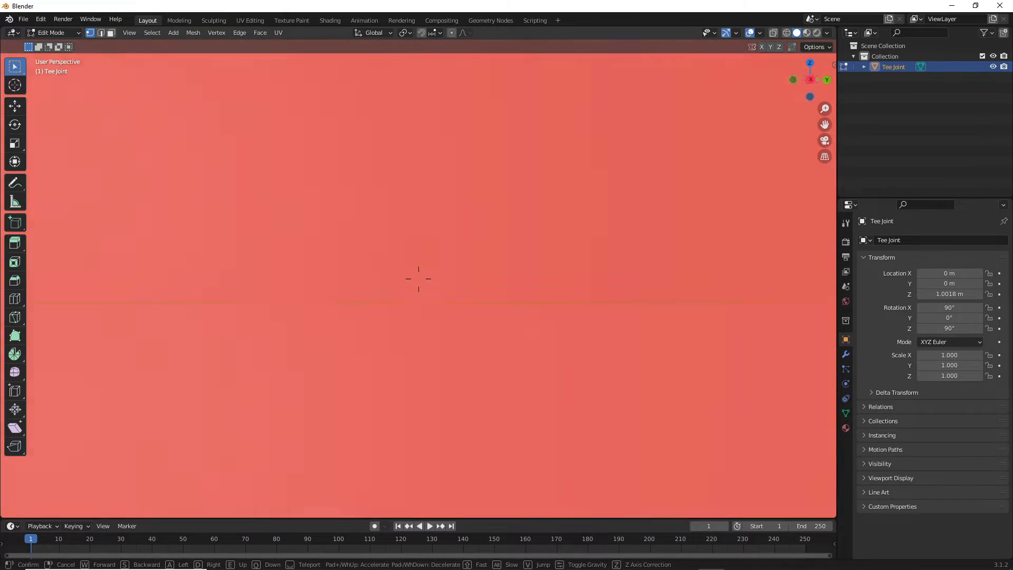
{"action": "key", "text": "s"}
{"action": "key", "text": "s"}
{"action": "key", "text": "w"}
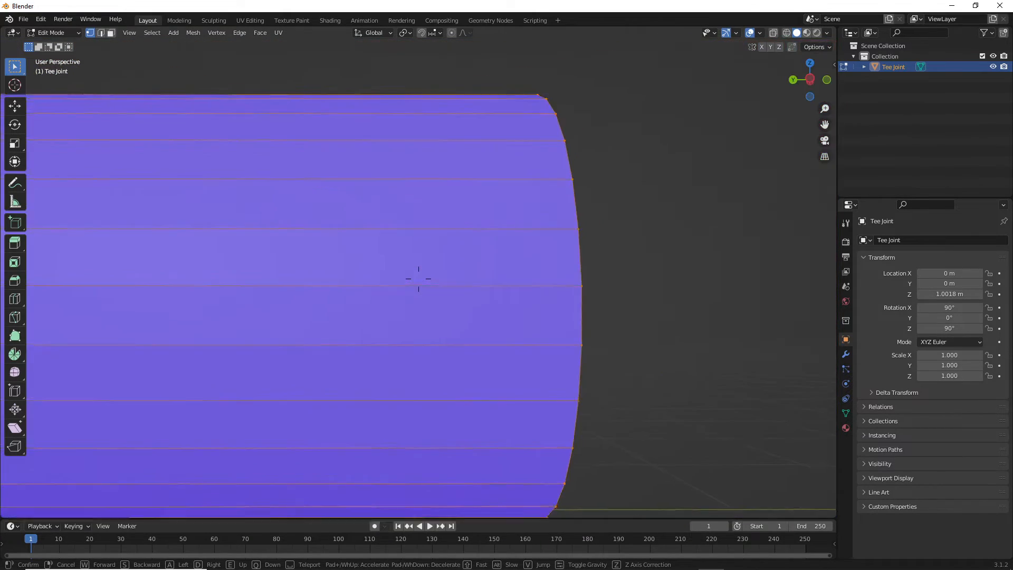
{"action": "key", "text": "s"}
{"action": "key", "text": "w"}
{"action": "key", "text": "w"}
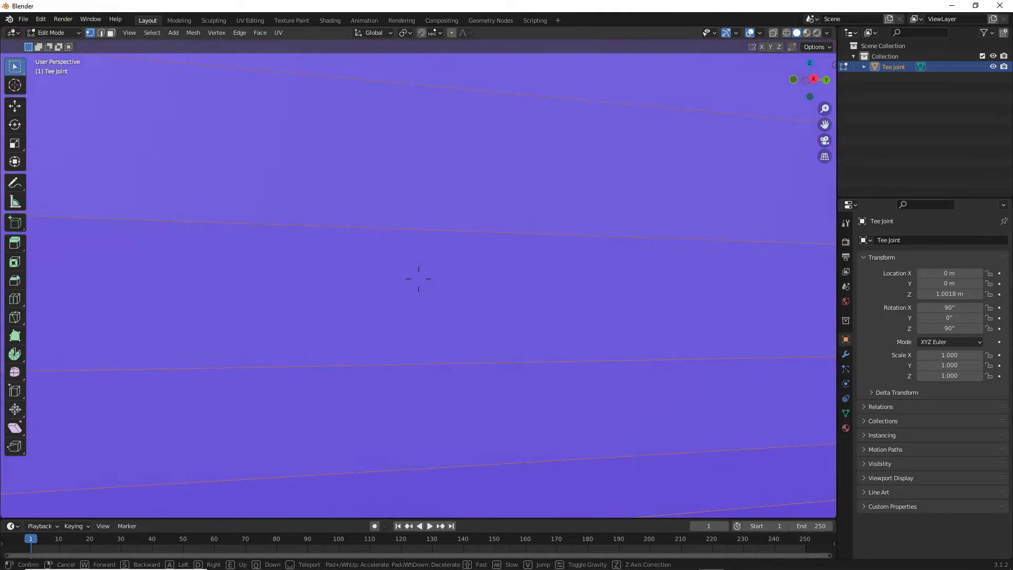
{"action": "key", "text": "s"}
{"action": "key", "text": "w"}
{"action": "key", "text": "s"}
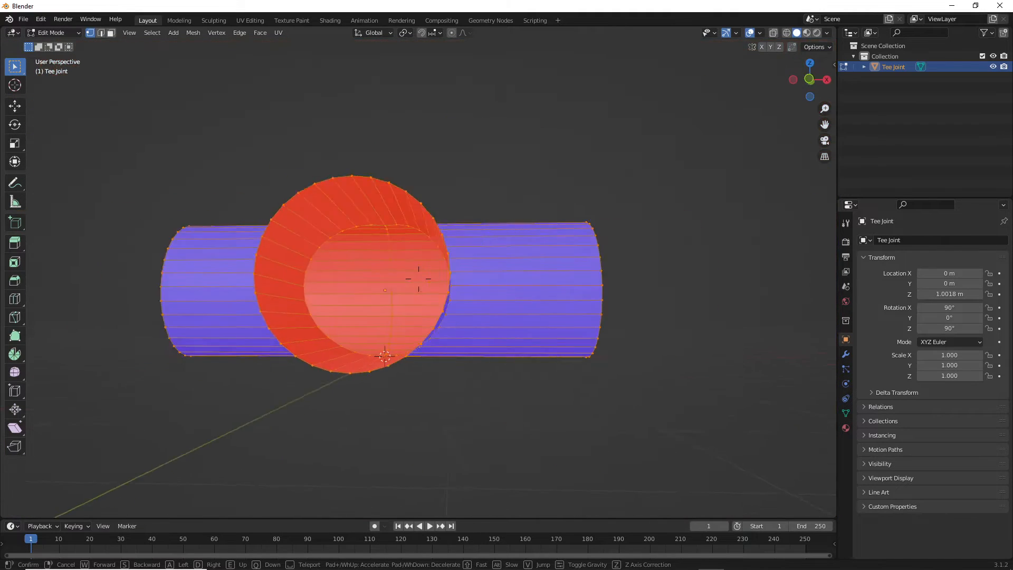
{"action": "left_click", "coordinate": [419, 278]}
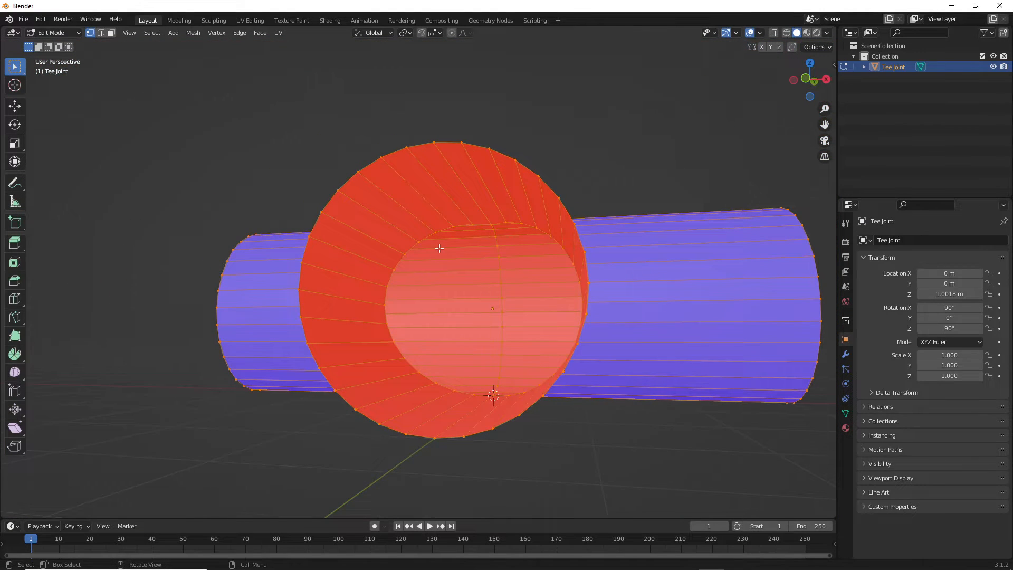
{"action": "key", "text": "w"}
{"action": "scroll", "coordinate": [438, 256], "scroll_direction": "down", "scroll_amount": 5}
{"action": "scroll", "coordinate": [438, 256], "scroll_direction": "up", "scroll_amount": 6}
{"action": "middle_click_drag", "start_coordinate": [518, 239], "coordinate": [525, 274], "text": "shift"}
{"action": "key", "text": "q"}
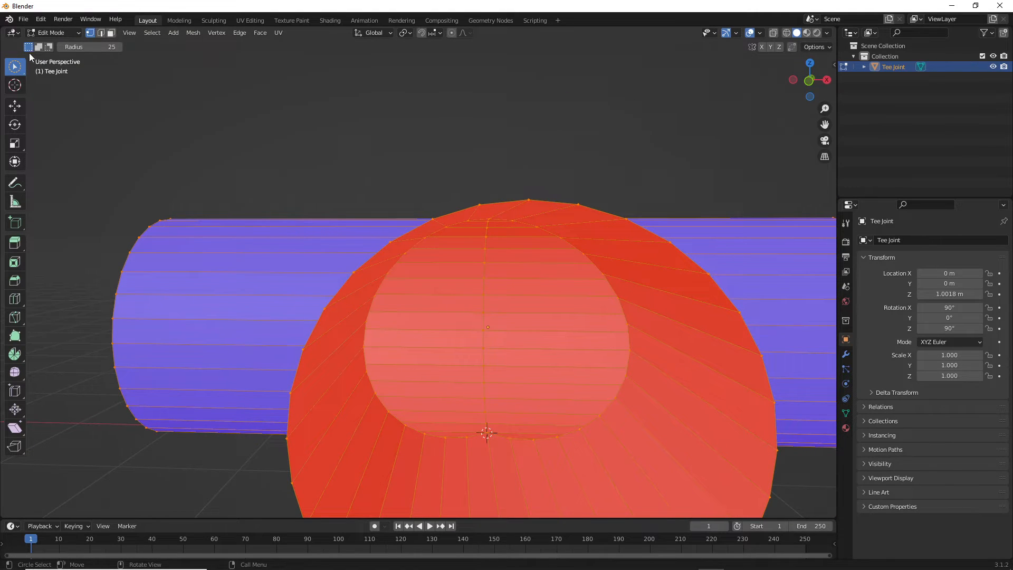
{"action": "key", "text": "q"}
{"action": "scroll", "coordinate": [452, 237], "scroll_direction": "down", "scroll_amount": 4}
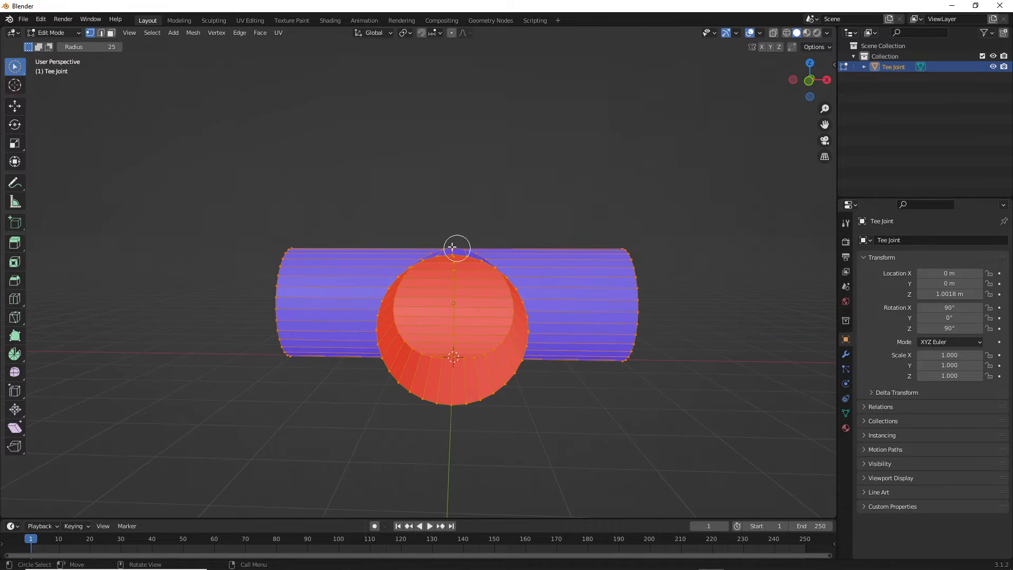
{"action": "key", "text": "w"}
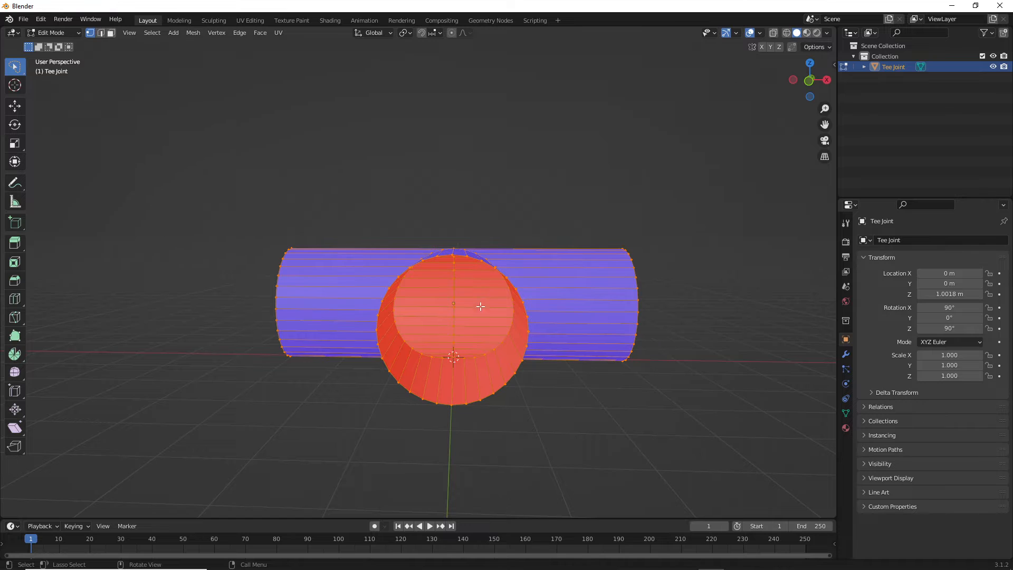
{"action": "scroll", "coordinate": [480, 306], "scroll_direction": "up", "scroll_amount": 5}
{"action": "scroll", "coordinate": [477, 305], "scroll_direction": "down", "scroll_amount": 5}
{"action": "middle_click_drag", "start_coordinate": [505, 283], "coordinate": [466, 274]}
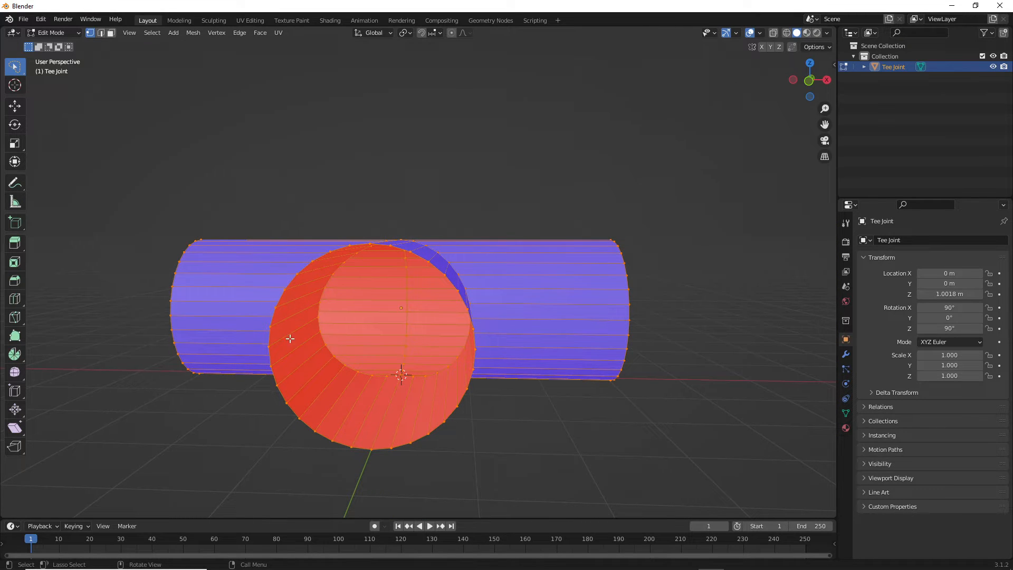
{"action": "mouse_move", "coordinate": [385, 318]}
{"action": "middle_mouse_down"}
{"action": "mouse_move", "coordinate": [405, 289]}
{"action": "mouse_move", "coordinate": [380, 312]}
{"action": "mouse_move", "coordinate": [348, 306]}
{"action": "mouse_move", "coordinate": [423, 282]}
{"action": "mouse_move", "coordinate": [401, 304]}
{"action": "mouse_move", "coordinate": [385, 294]}
{"action": "mouse_move", "coordinate": [394, 301]}
{"action": "middle_mouse_up"}
{"action": "mouse_move", "coordinate": [463, 275]}
{"action": "middle_mouse_down"}
{"action": "mouse_move", "coordinate": [452, 294]}
{"action": "mouse_move", "coordinate": [463, 277]}
{"action": "middle_mouse_up"}
{"action": "scroll", "coordinate": [463, 276], "scroll_direction": "up", "scroll_amount": 4}
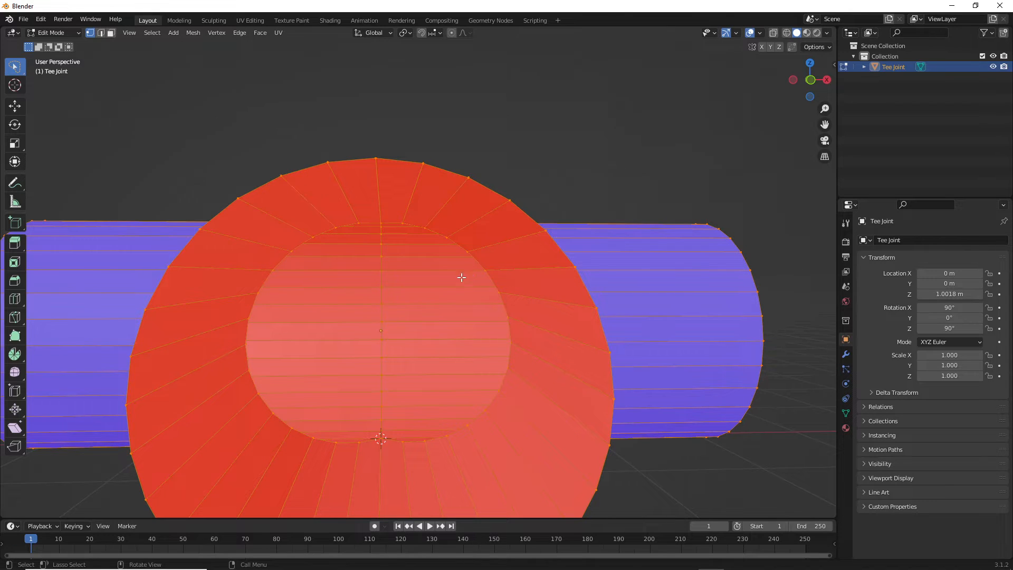
{"action": "scroll", "coordinate": [462, 275], "scroll_direction": "down", "scroll_amount": 3}
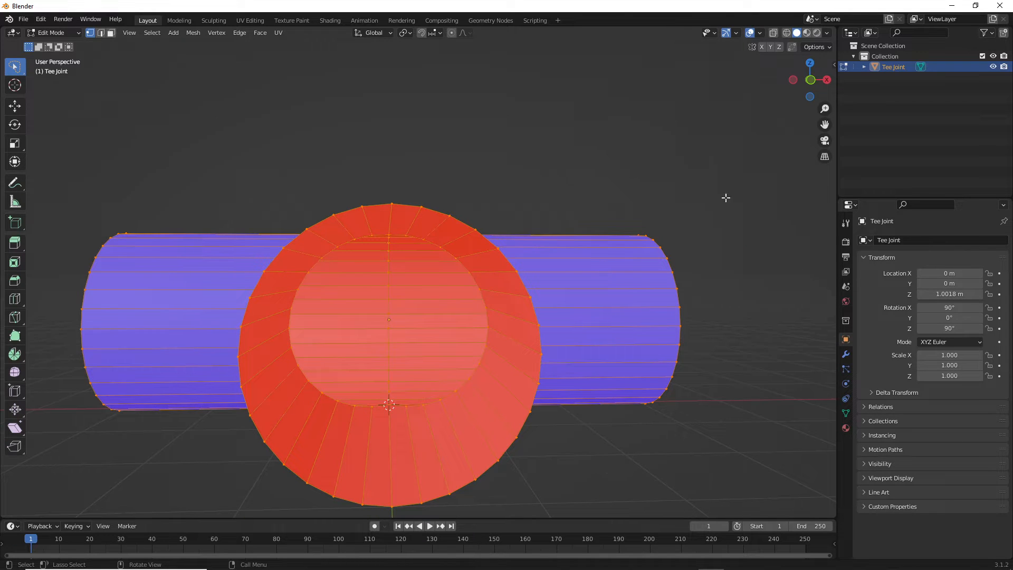
{"action": "middle_click_drag", "start_coordinate": [624, 227], "coordinate": [621, 228]}
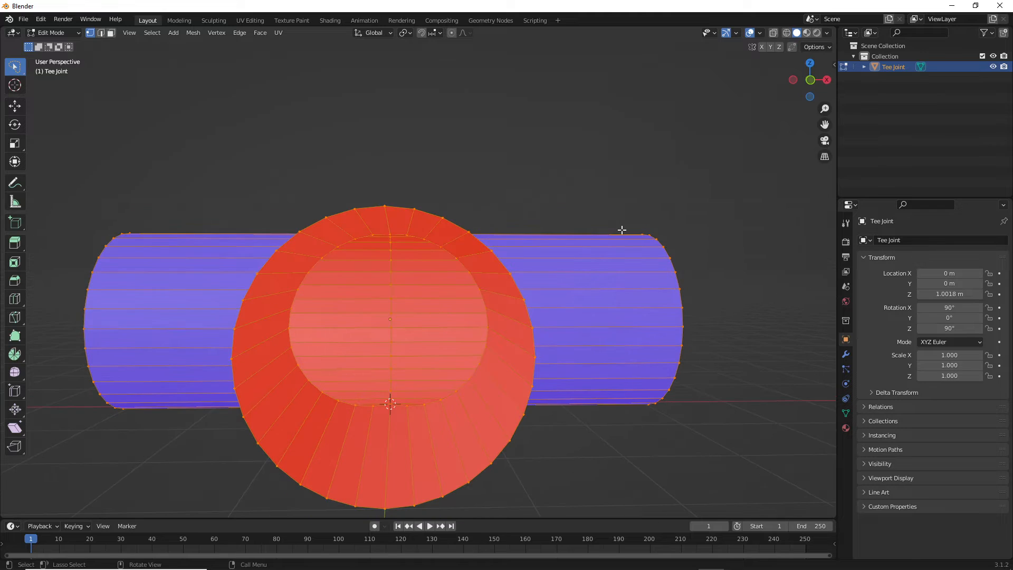
{"action": "scroll", "coordinate": [622, 230], "scroll_direction": "down", "scroll_amount": 2}
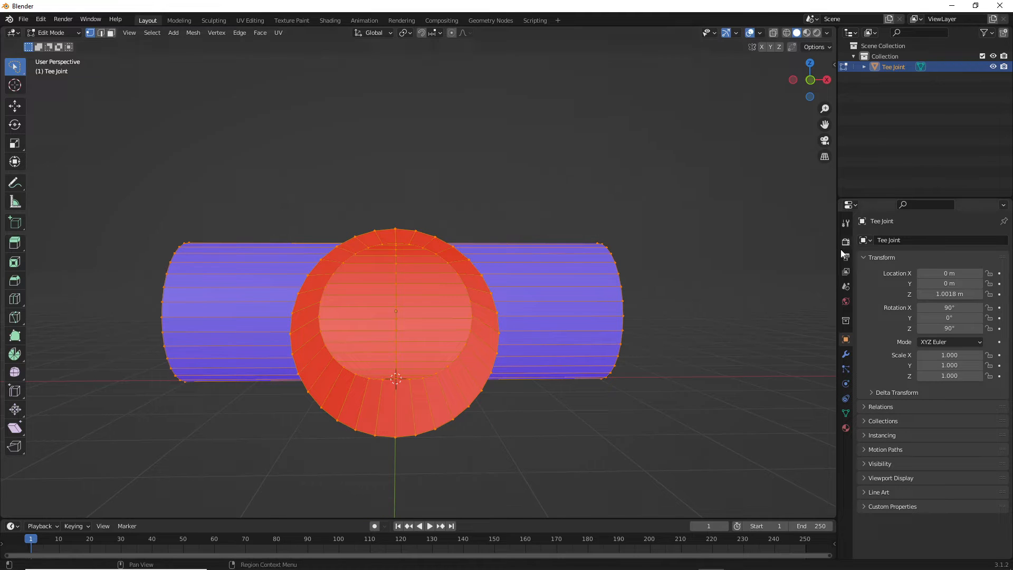
- Add a Solidify modifier to the tee joint
{"action": "left_click", "coordinate": [846, 355]}
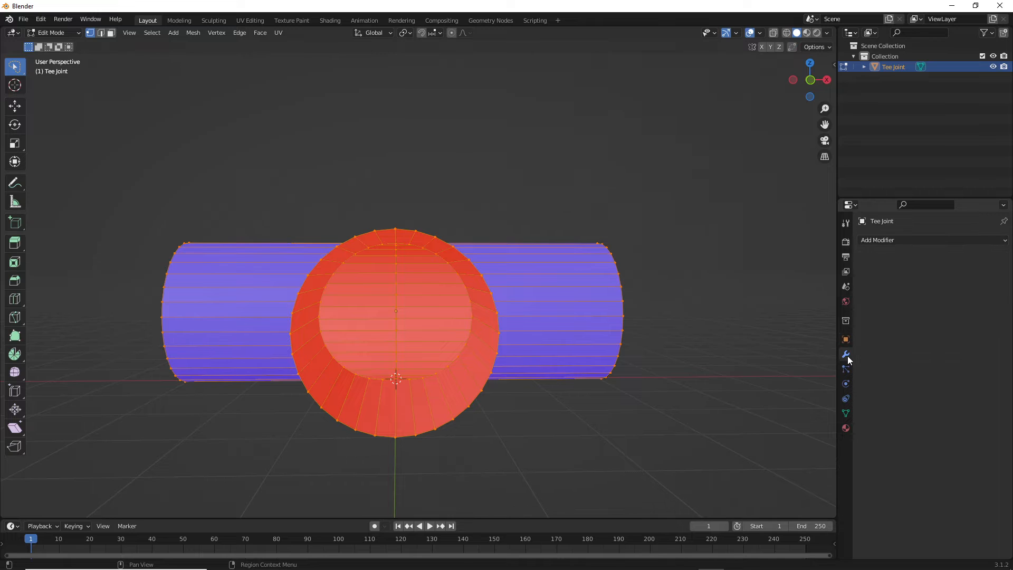
{"action": "left_click", "coordinate": [877, 241]}
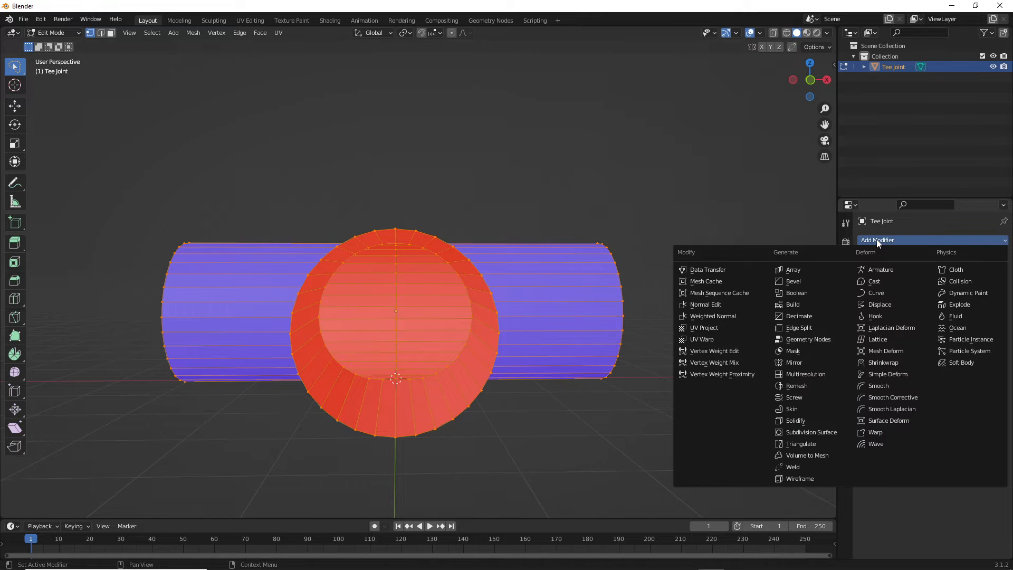
{"action": "left_click", "coordinate": [801, 421]}
{"action": "mouse_move", "coordinate": [478, 319]}
{"action": "middle_mouse_down"}
{"action": "mouse_move", "coordinate": [493, 330]}
{"action": "mouse_move", "coordinate": [656, 316]}
{"action": "mouse_move", "coordinate": [566, 337]}
{"action": "mouse_move", "coordinate": [454, 324]}
{"action": "mouse_move", "coordinate": [450, 389]}
{"action": "mouse_move", "coordinate": [445, 369]}
{"action": "mouse_move", "coordinate": [482, 333]}
{"action": "mouse_move", "coordinate": [591, 303]}
{"action": "mouse_move", "coordinate": [631, 308]}
{"action": "mouse_move", "coordinate": [599, 335]}
{"action": "mouse_move", "coordinate": [479, 328]}
{"action": "mouse_move", "coordinate": [477, 319]}
{"action": "middle_mouse_up"}
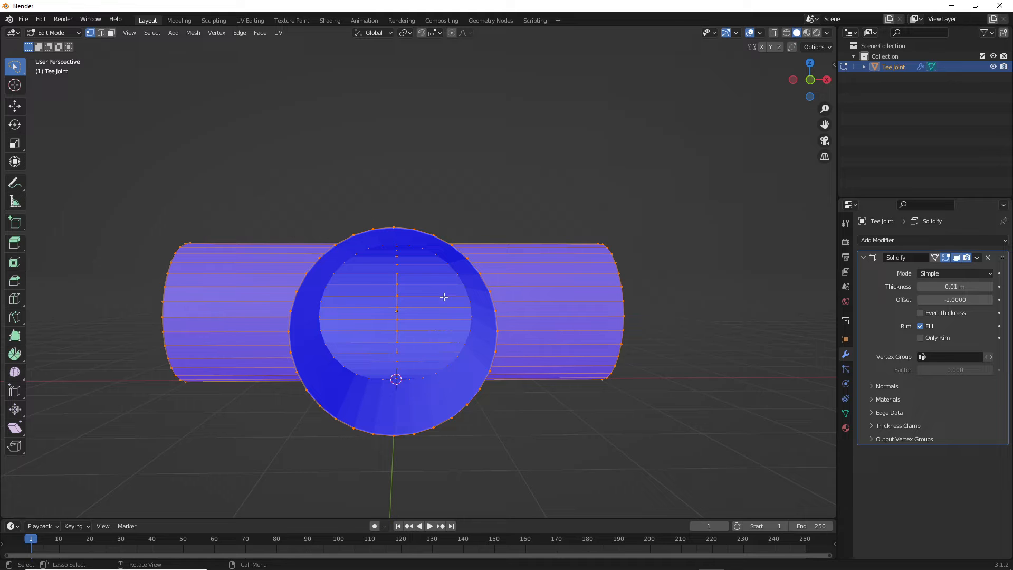
{"action": "mouse_move", "coordinate": [305, 322]}
{"action": "middle_mouse_down"}
{"action": "mouse_move", "coordinate": [346, 334]}
{"action": "mouse_move", "coordinate": [539, 312]}
{"action": "mouse_move", "coordinate": [443, 335]}
{"action": "mouse_move", "coordinate": [332, 299]}
{"action": "mouse_move", "coordinate": [270, 330]}
{"action": "mouse_move", "coordinate": [422, 317]}
{"action": "mouse_move", "coordinate": [299, 323]}
{"action": "mouse_move", "coordinate": [229, 312]}
{"action": "mouse_move", "coordinate": [296, 325]}
{"action": "middle_mouse_up"}
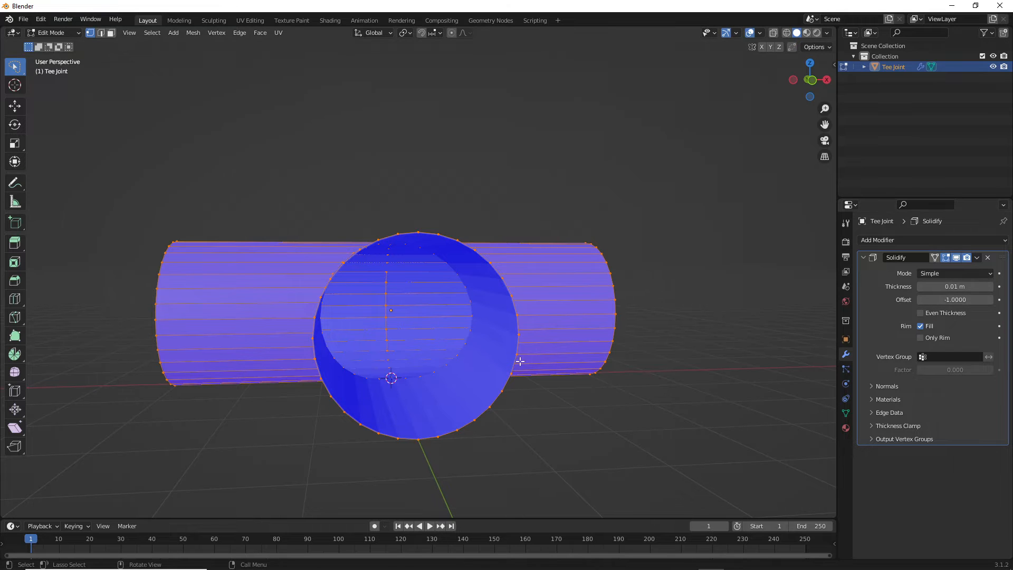
- Set the Solidify modifier's thickness to 0.1 m to give the tee joint thick walls
{"action": "left_click", "coordinate": [955, 286]}
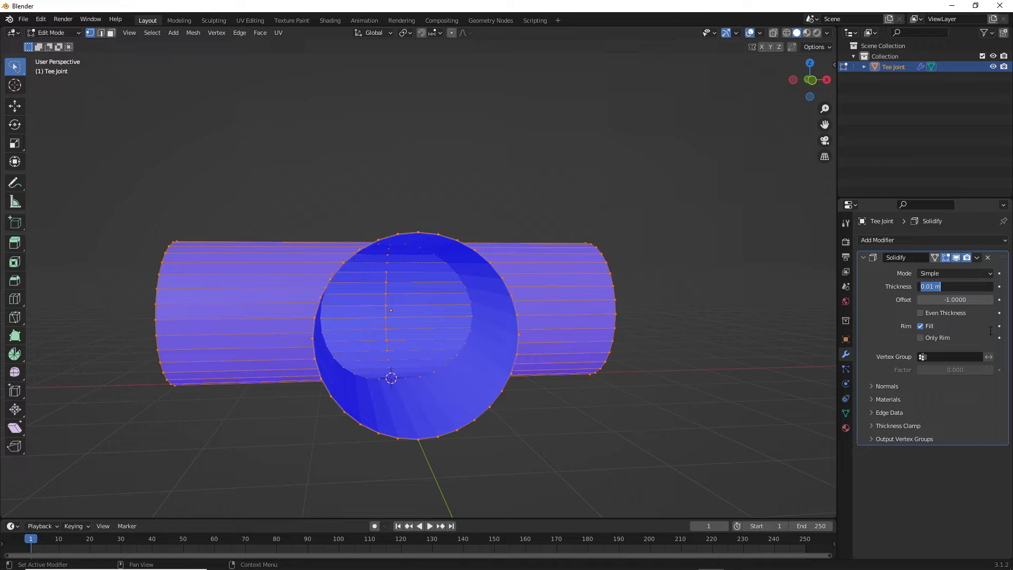
{"action": "type", "text": "0.1"}
{"action": "key", "text": "Return"}
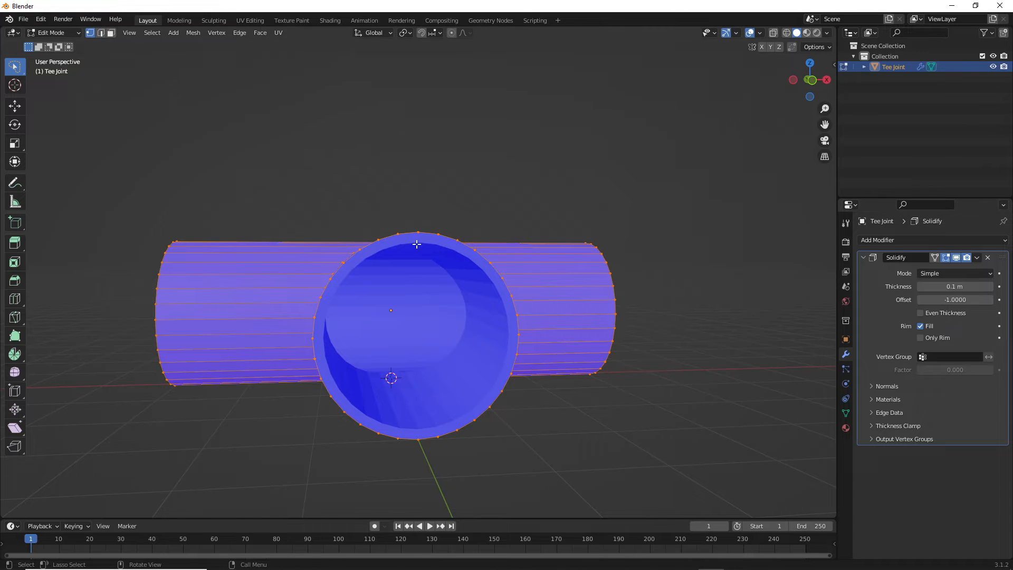
{"action": "scroll", "coordinate": [393, 252], "scroll_direction": "up", "scroll_amount": 4}
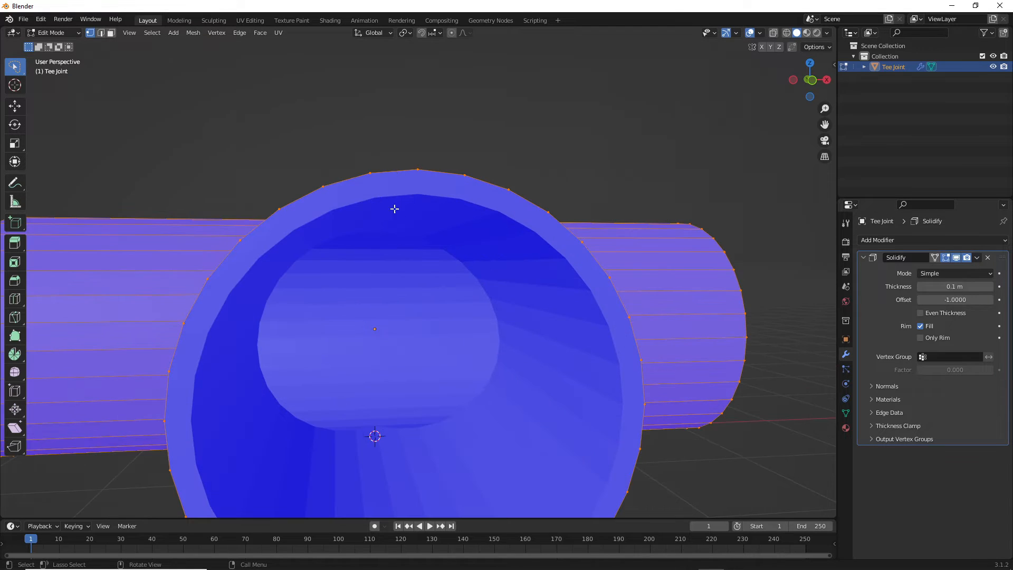
{"action": "scroll", "coordinate": [527, 310], "scroll_direction": "down", "scroll_amount": 4}
{"action": "middle_click_drag", "start_coordinate": [545, 310], "coordinate": [482, 255]}
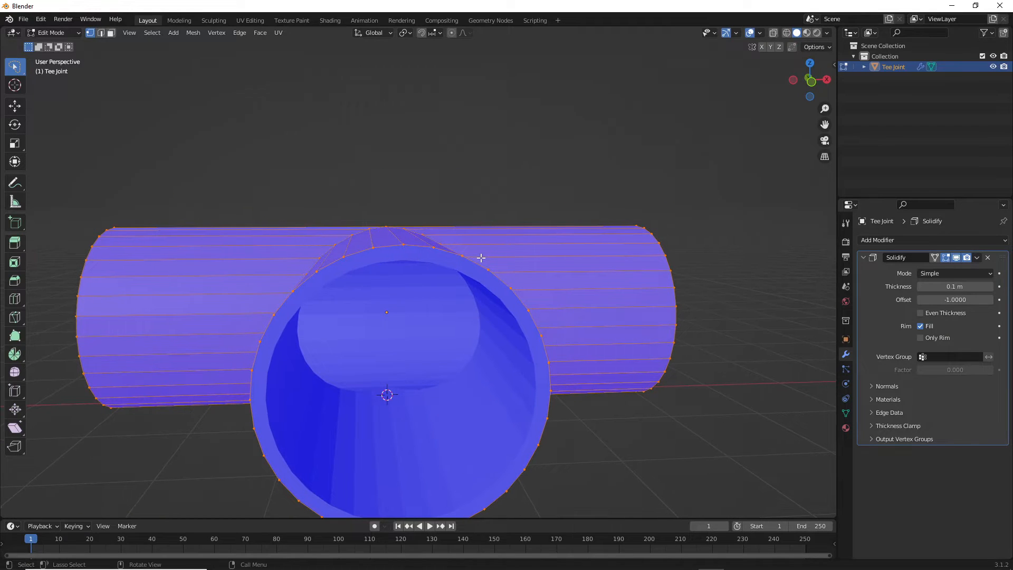
- Return to Object Mode and apply the Solidify modifier to the tee joint
{"action": "key", "text": "Tab"}
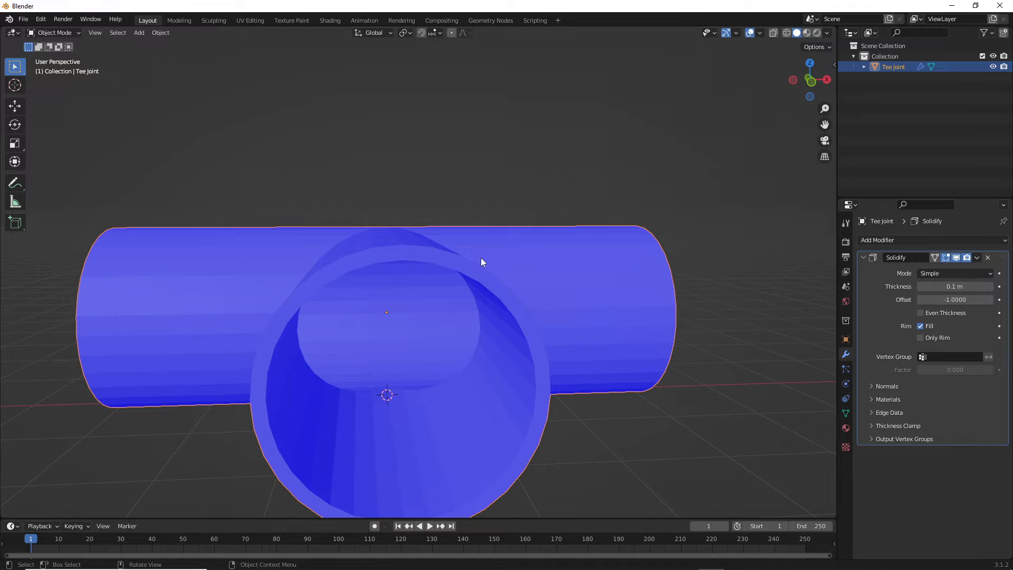
{"action": "left_click", "coordinate": [978, 257]}
{"action": "left_click", "coordinate": [943, 268]}
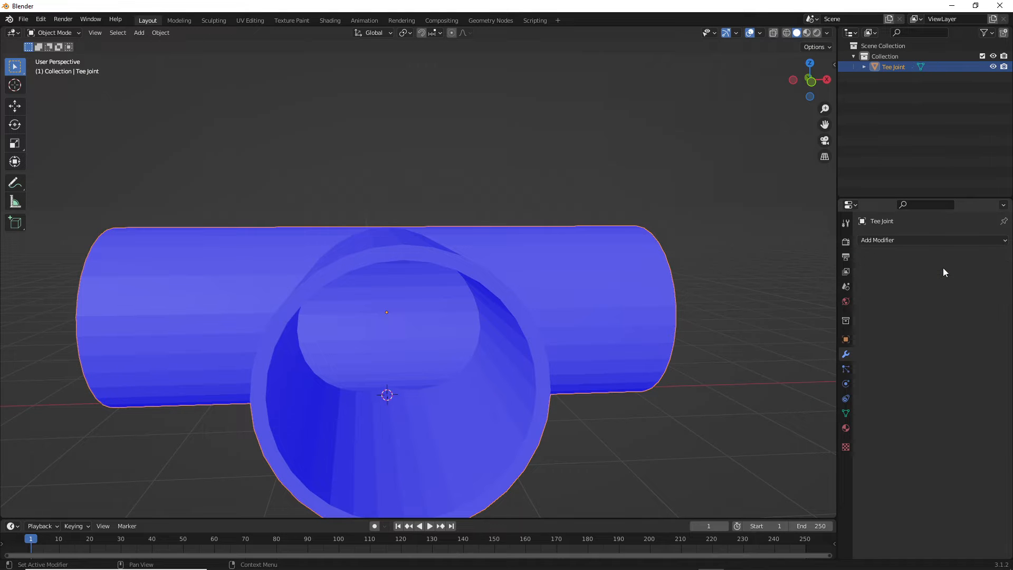
{"action": "mouse_move", "coordinate": [515, 311]}
{"action": "middle_mouse_down"}
{"action": "mouse_move", "coordinate": [477, 306]}
{"action": "mouse_move", "coordinate": [629, 293]}
{"action": "mouse_move", "coordinate": [725, 316]}
{"action": "mouse_move", "coordinate": [605, 354]}
{"action": "mouse_move", "coordinate": [451, 300]}
{"action": "mouse_move", "coordinate": [602, 303]}
{"action": "mouse_move", "coordinate": [556, 315]}
{"action": "mouse_move", "coordinate": [481, 306]}
{"action": "mouse_move", "coordinate": [496, 305]}
{"action": "middle_mouse_up"}
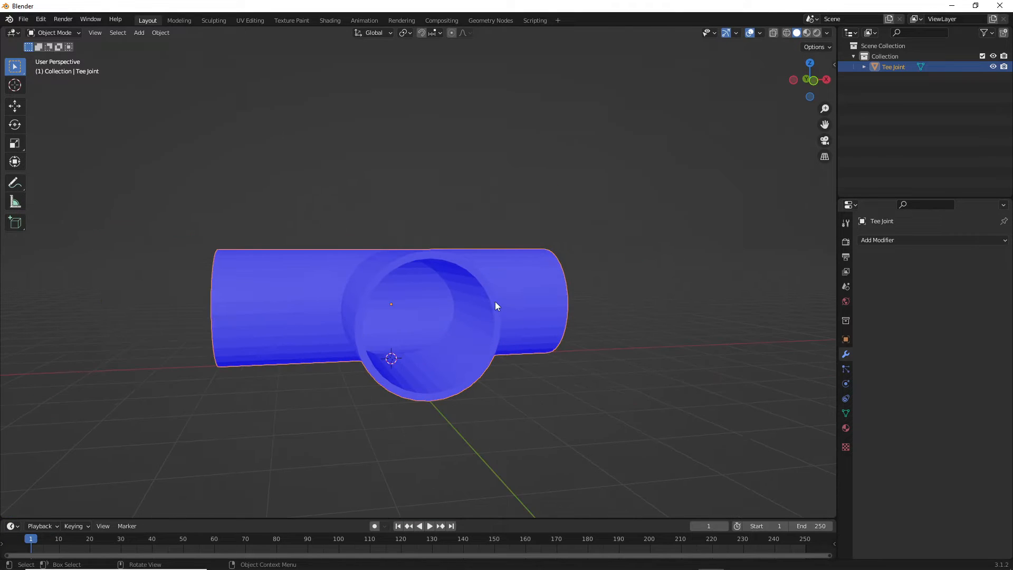
{"action": "key", "text": "shift+a"}
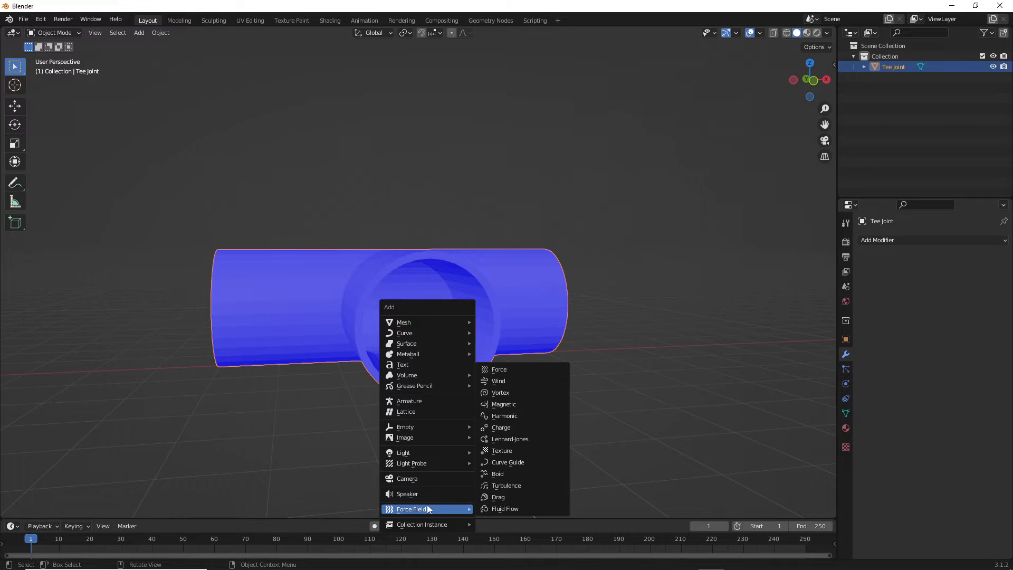
{"action": "mouse_move", "coordinate": [425, 465]}
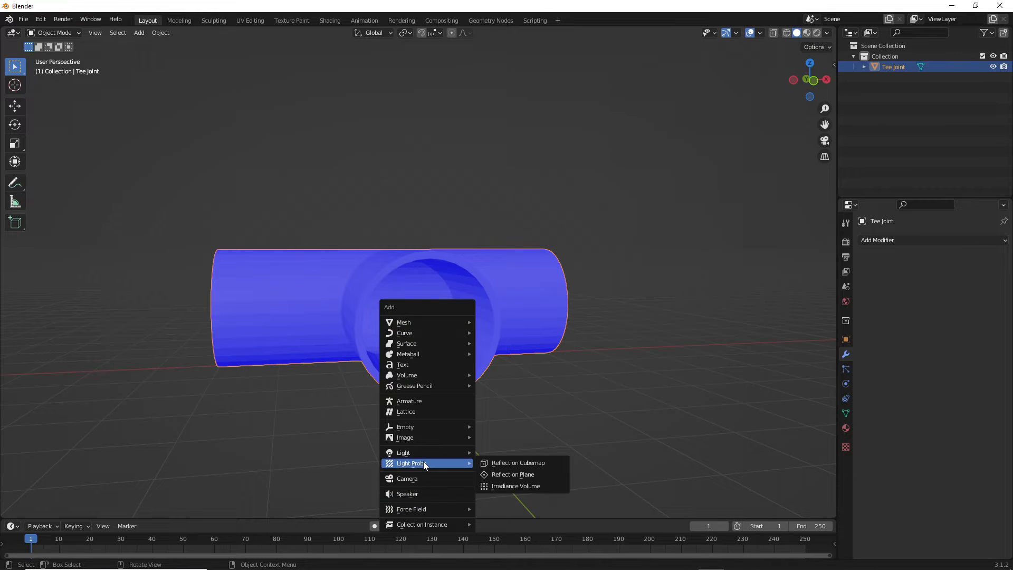
{"action": "left_click", "coordinate": [199, 350]}
{"action": "middle_click_drag", "start_coordinate": [452, 293], "coordinate": [314, 241]}
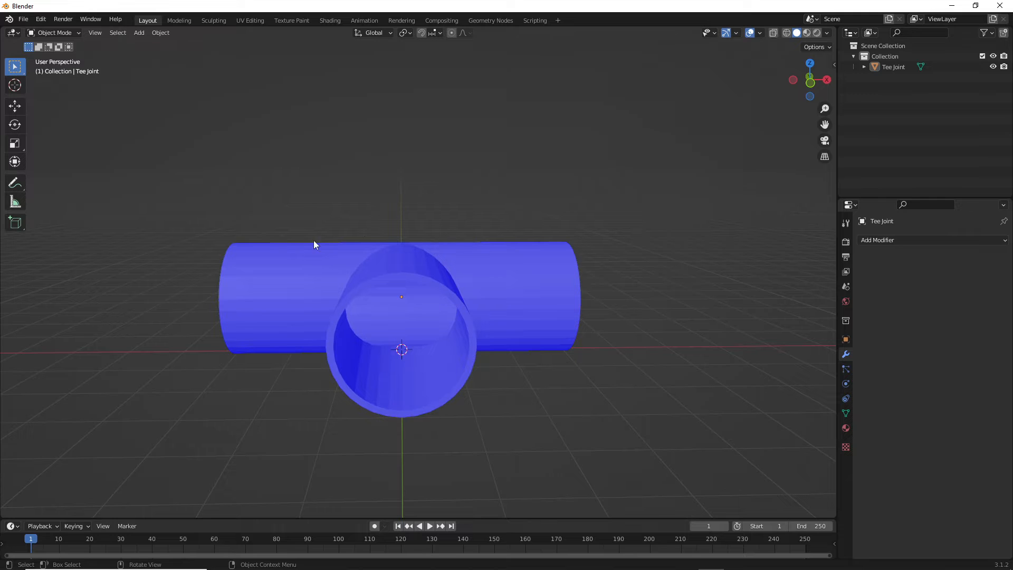
{"action": "key", "text": "Tab"}
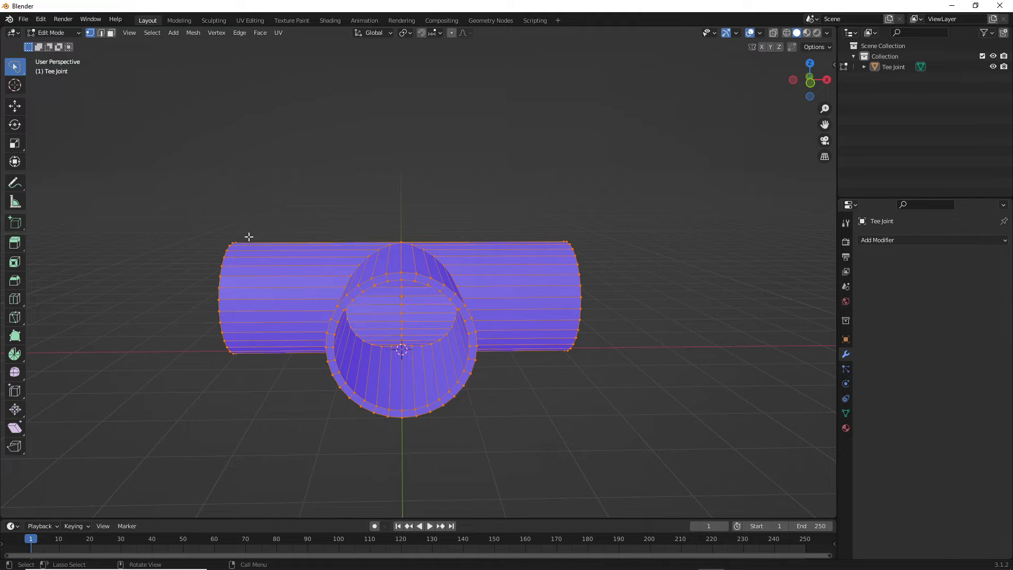
{"action": "key", "text": "shift+a"}
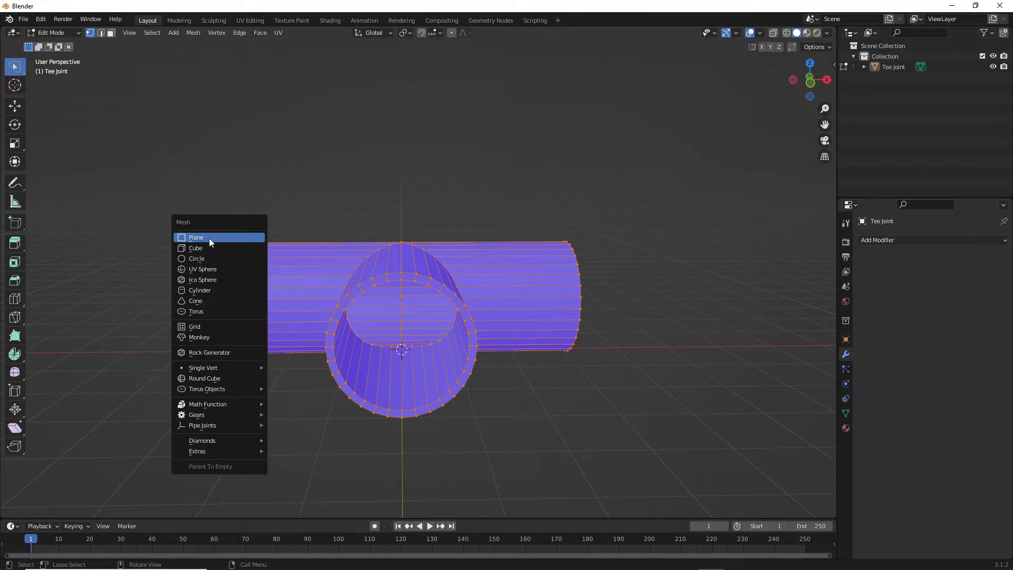
{"action": "left_click", "coordinate": [357, 450]}
{"action": "key", "text": "shift+a"}
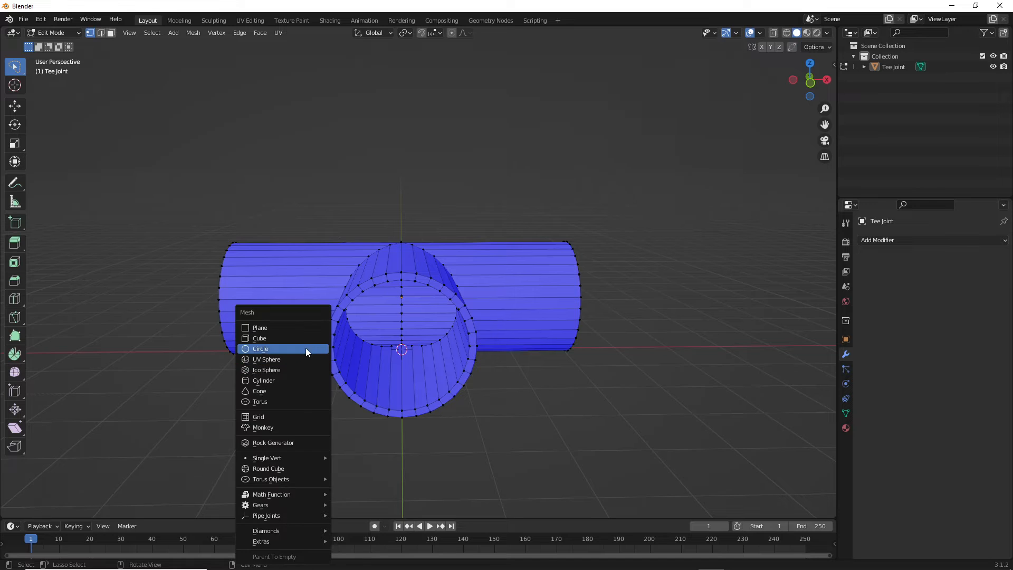
{"action": "key", "text": "Tab"}
{"action": "key", "text": "shift+a"}
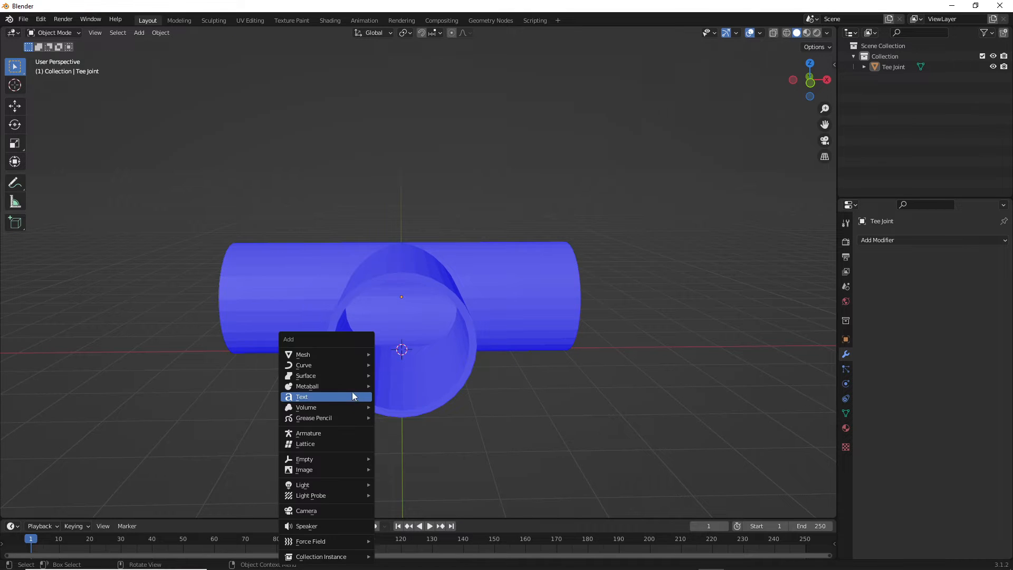
{"action": "mouse_move", "coordinate": [328, 353]}
{"action": "mouse_move", "coordinate": [419, 340]}
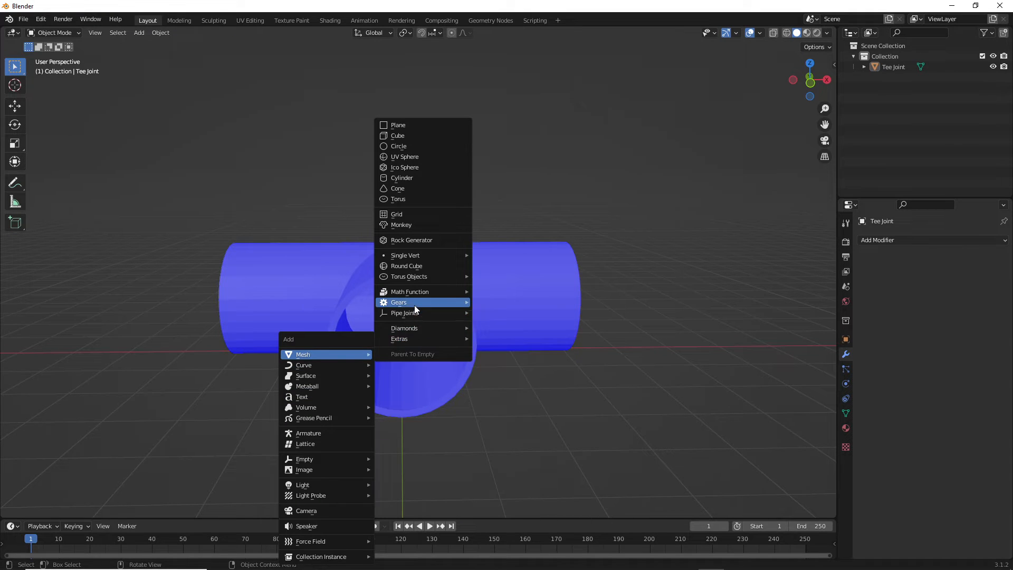
{"action": "mouse_move", "coordinate": [416, 314]}
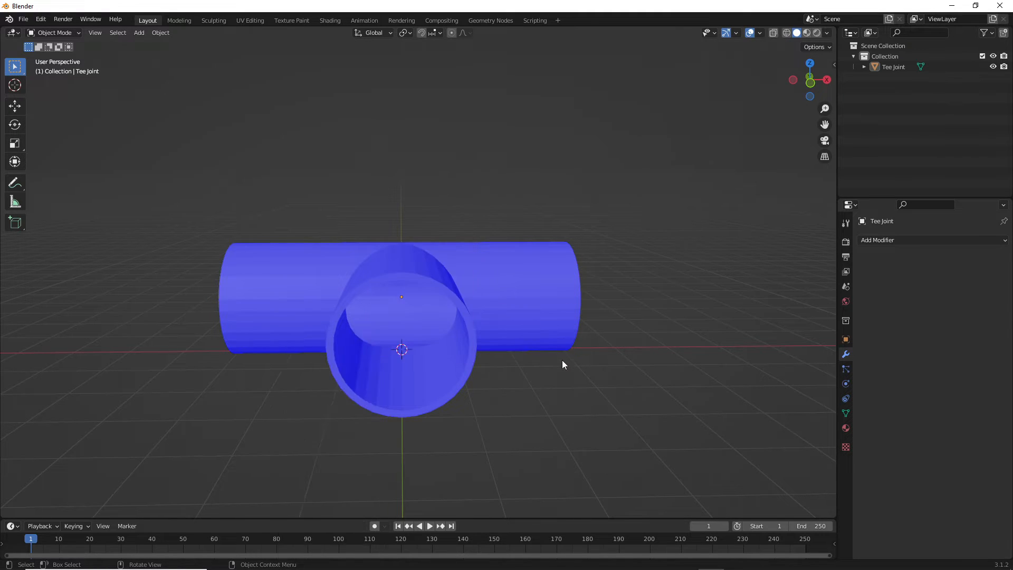
- Select the tee joint and examine its outer walls and open ends from several sides
{"action": "left_click", "coordinate": [458, 285]}
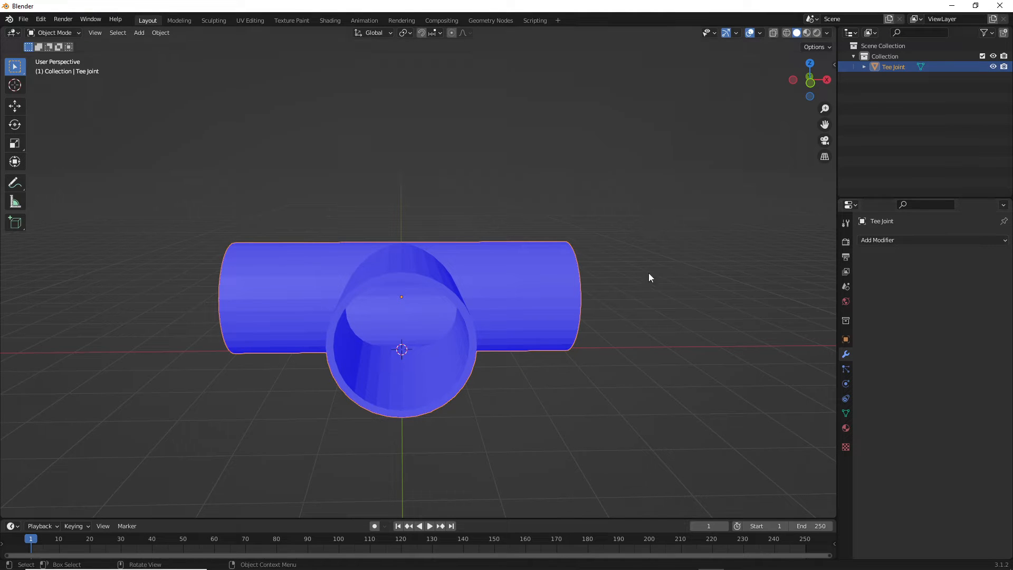
{"action": "mouse_move", "coordinate": [597, 319]}
{"action": "middle_mouse_down"}
{"action": "mouse_move", "coordinate": [518, 328]}
{"action": "mouse_move", "coordinate": [464, 290]}
{"action": "mouse_move", "coordinate": [593, 310]}
{"action": "mouse_move", "coordinate": [606, 323]}
{"action": "middle_mouse_up"}
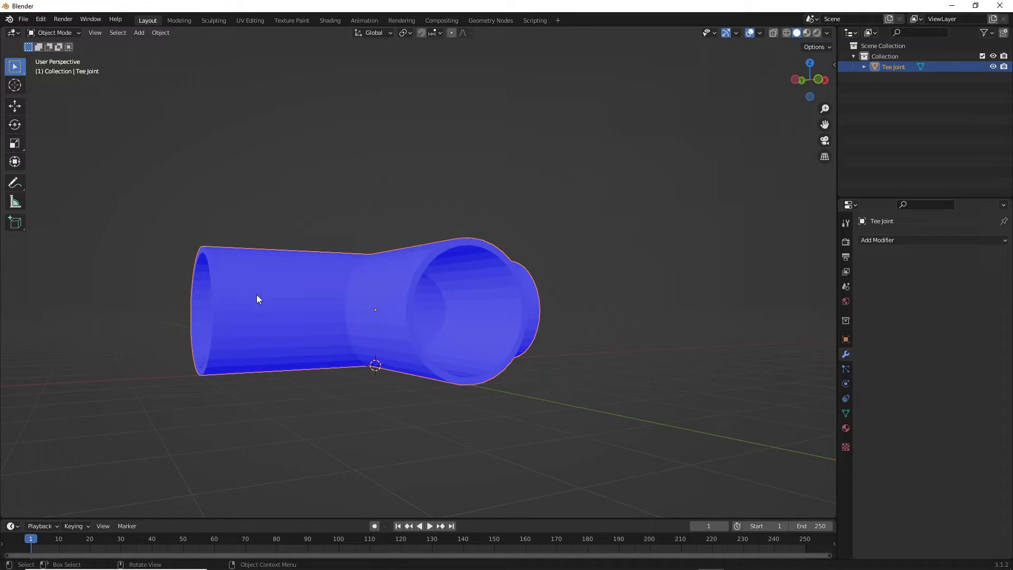
{"action": "middle_click_drag", "start_coordinate": [461, 320], "coordinate": [395, 280]}
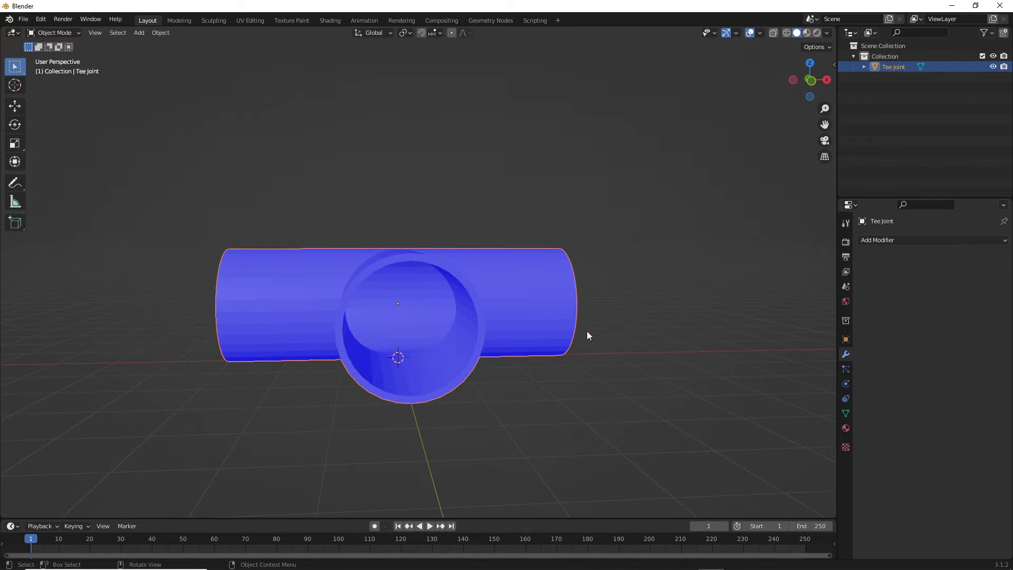
{"action": "scroll", "coordinate": [451, 274], "scroll_direction": "down", "scroll_amount": 4}
{"action": "scroll", "coordinate": [441, 316], "scroll_direction": "up", "scroll_amount": 5}
{"action": "middle_click_drag", "start_coordinate": [464, 287], "coordinate": [488, 301]}
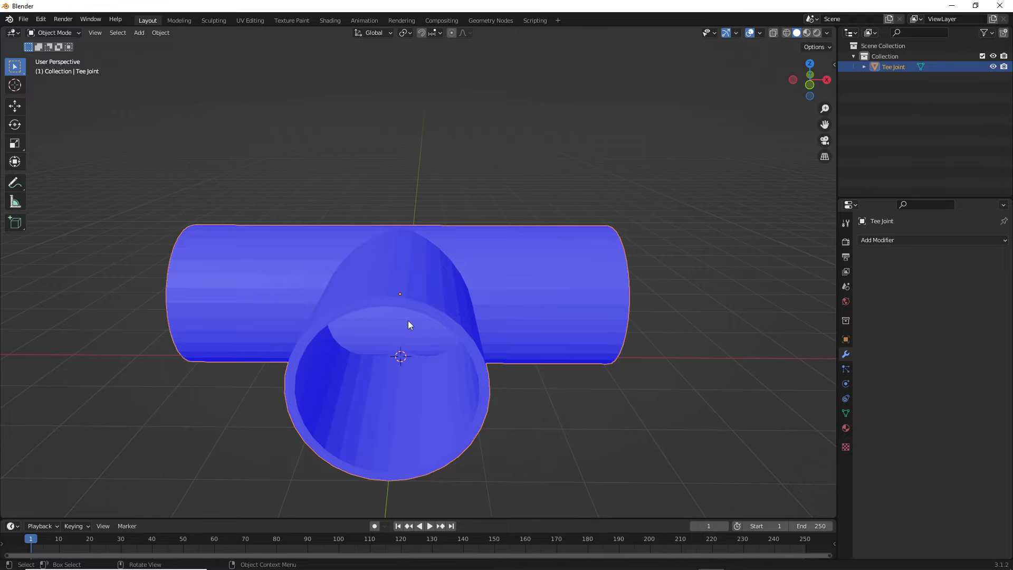
{"action": "mouse_move", "coordinate": [410, 324]}
{"action": "middle_mouse_down"}
{"action": "mouse_move", "coordinate": [416, 296]}
{"action": "mouse_move", "coordinate": [401, 309]}
{"action": "middle_mouse_up"}
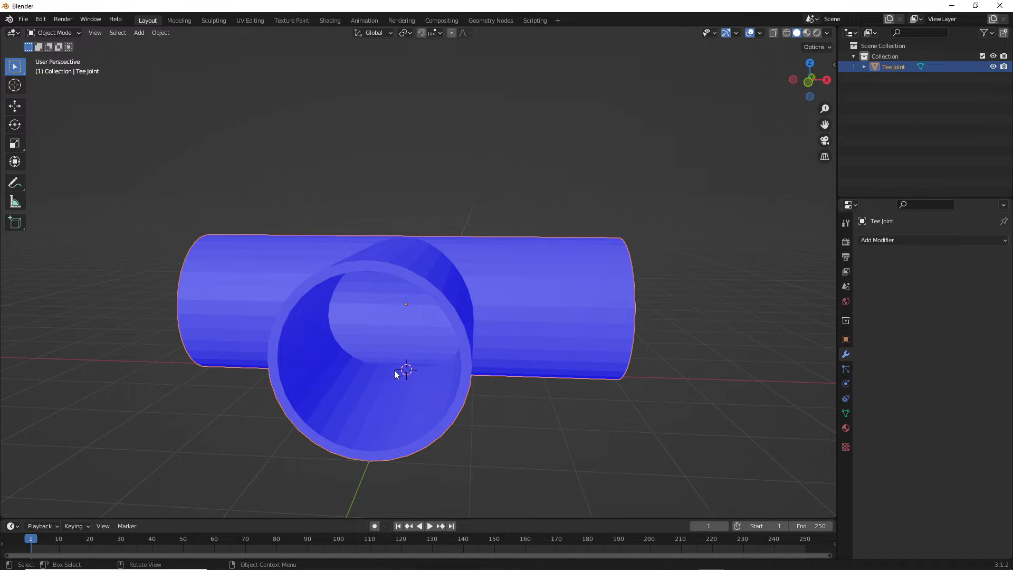
{"action": "mouse_move", "coordinate": [395, 369]}
{"action": "middle_mouse_down"}
{"action": "mouse_move", "coordinate": [407, 346]}
{"action": "mouse_move", "coordinate": [381, 378]}
{"action": "middle_mouse_up"}
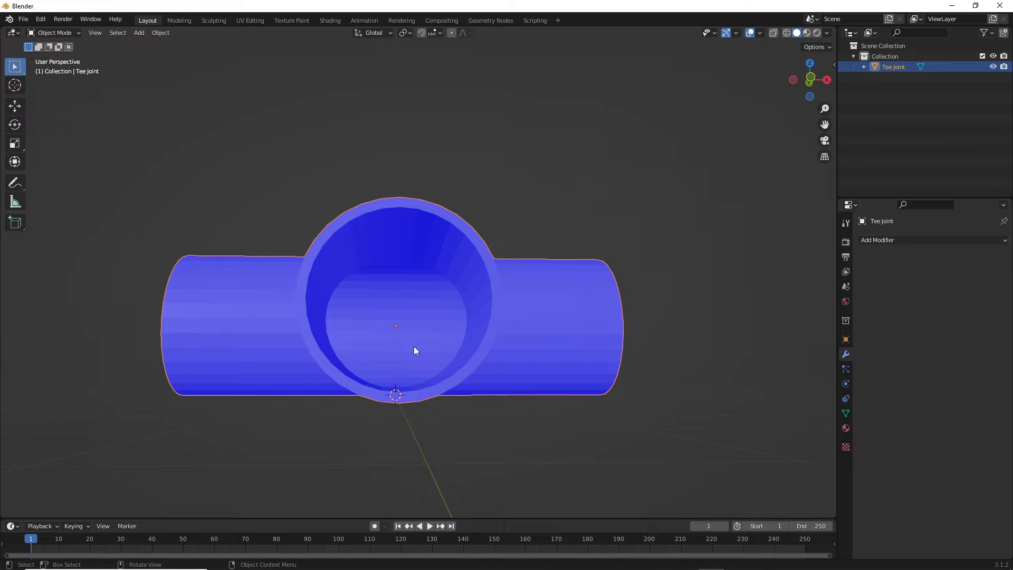
- Examine the face orientation inside the tee joint's branches using walk navigation, and check its open ends from outside
{"action": "key", "text": "shift+grave"}
{"action": "key", "text": "w"}
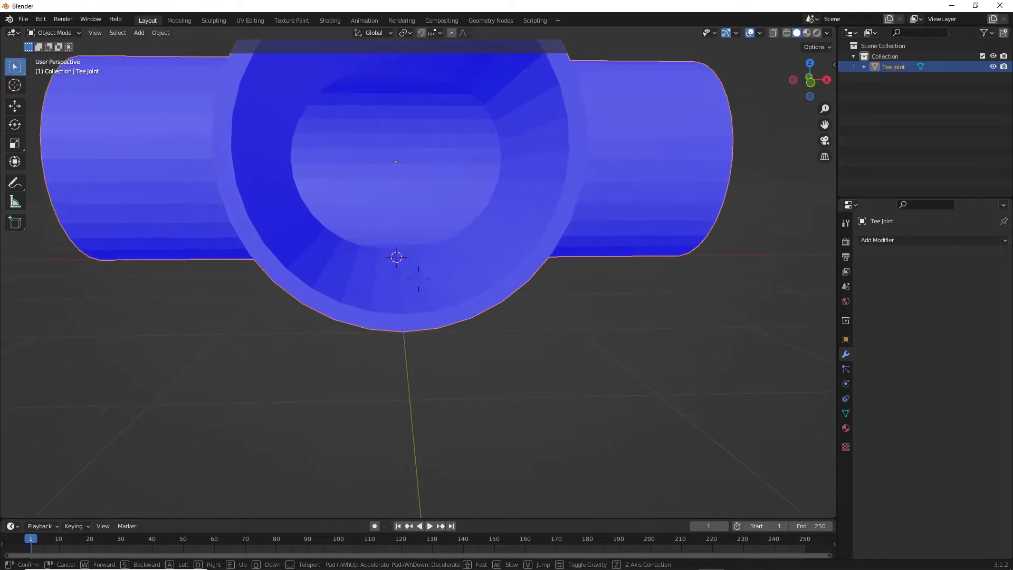
{"action": "key", "text": "s"}
{"action": "key", "text": "d"}
{"action": "key", "text": "w"}
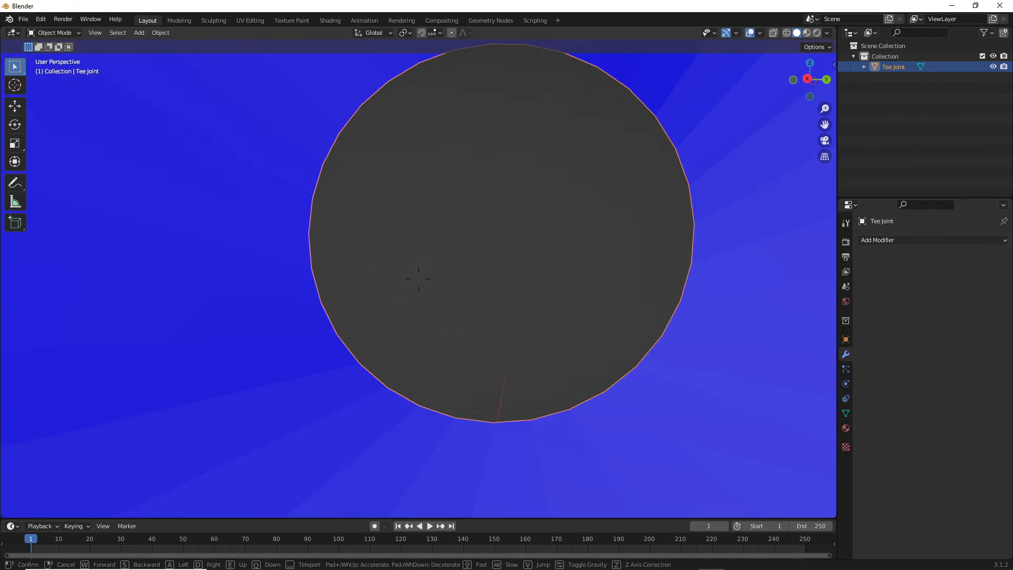
{"action": "key", "text": "w"}
{"action": "key", "text": "w"}
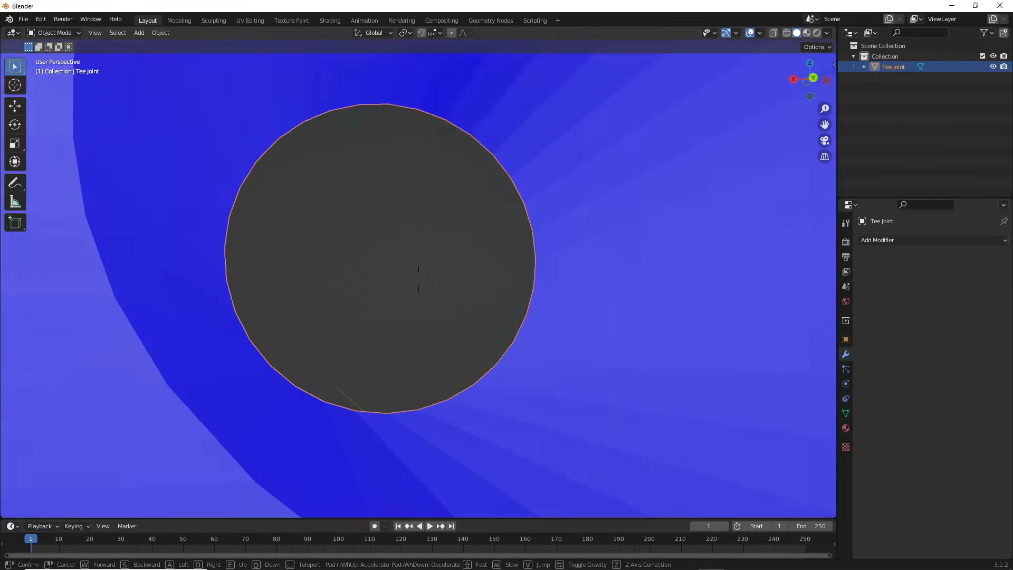
{"action": "key", "text": "w"}
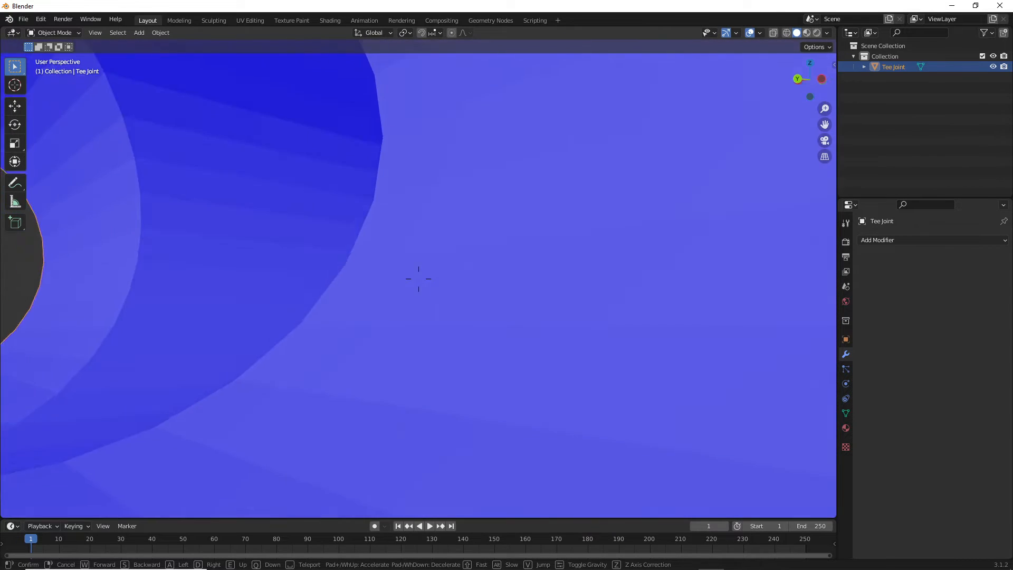
{"action": "key", "text": "w"}
{"action": "key", "text": "w"}
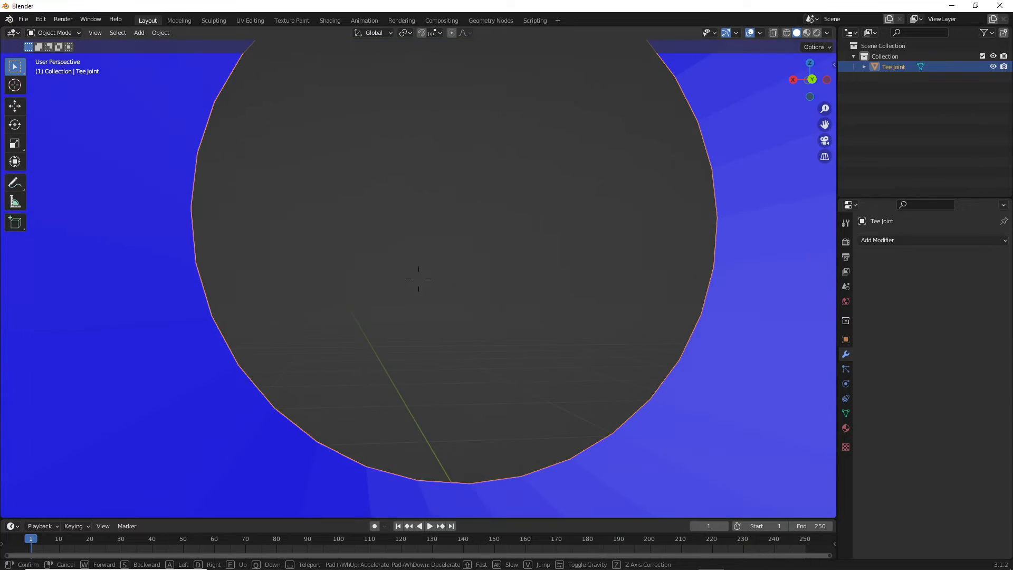
{"action": "key", "text": "w"}
{"action": "key", "text": "w"}
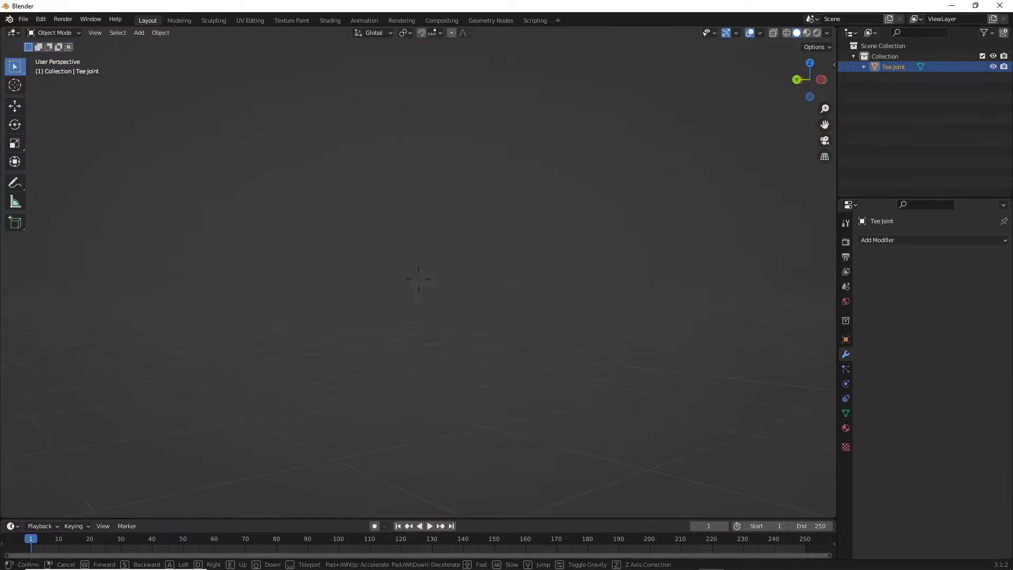
{"action": "left_click", "coordinate": [423, 278]}
{"action": "scroll", "coordinate": [424, 287], "scroll_direction": "up", "scroll_amount": 5}
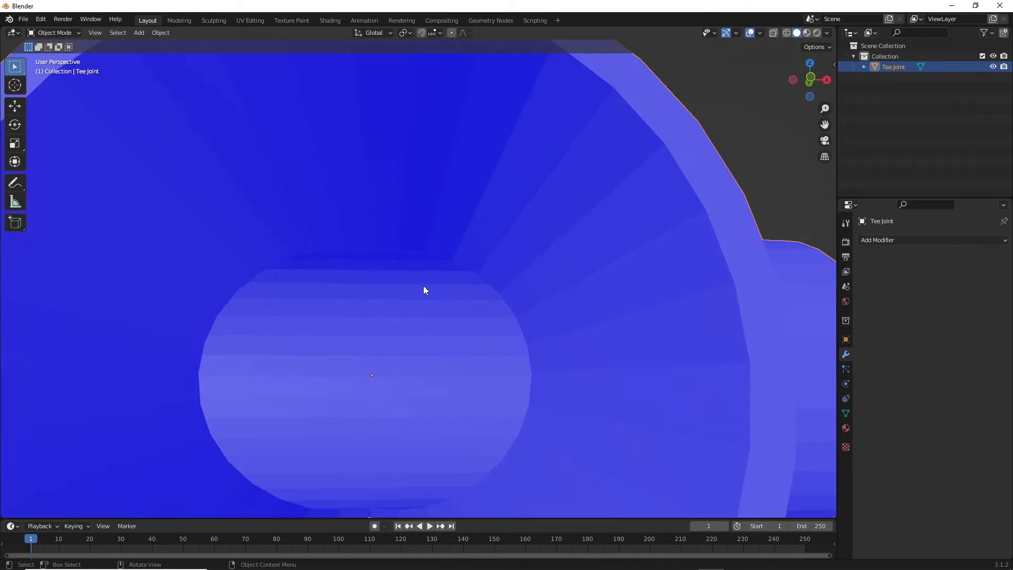
{"action": "scroll", "coordinate": [423, 287], "scroll_direction": "down", "scroll_amount": 3}
{"action": "middle_click_drag", "start_coordinate": [459, 289], "coordinate": [393, 338]}
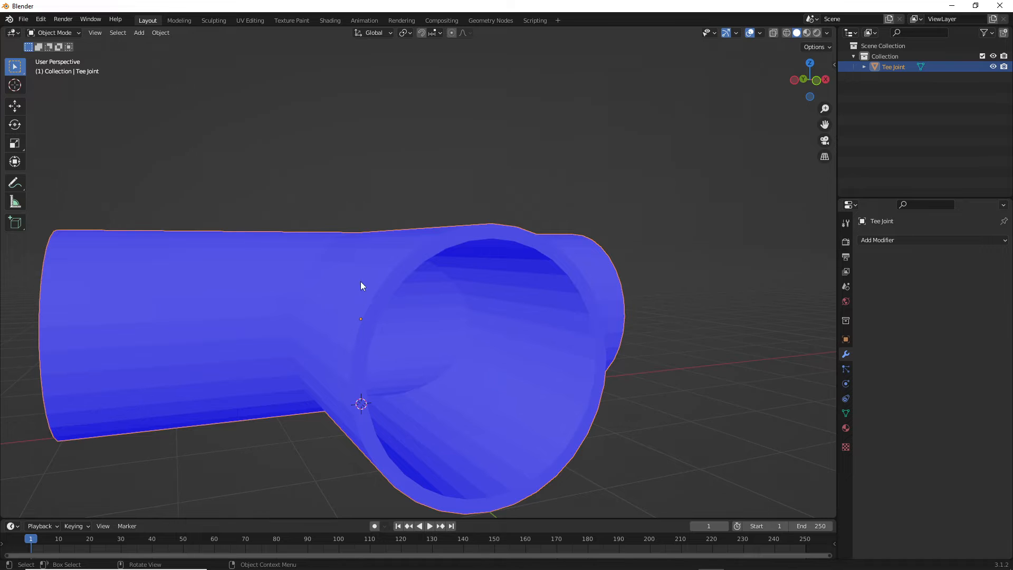
{"action": "scroll", "coordinate": [420, 281], "scroll_direction": "down", "scroll_amount": 4}
{"action": "mouse_move", "coordinate": [437, 285]}
{"action": "middle_mouse_down"}
{"action": "mouse_move", "coordinate": [452, 287]}
{"action": "mouse_move", "coordinate": [435, 278]}
{"action": "mouse_move", "coordinate": [453, 260]}
{"action": "mouse_move", "coordinate": [436, 287]}
{"action": "middle_mouse_up"}
{"action": "scroll", "coordinate": [455, 284], "scroll_direction": "up", "scroll_amount": 4}
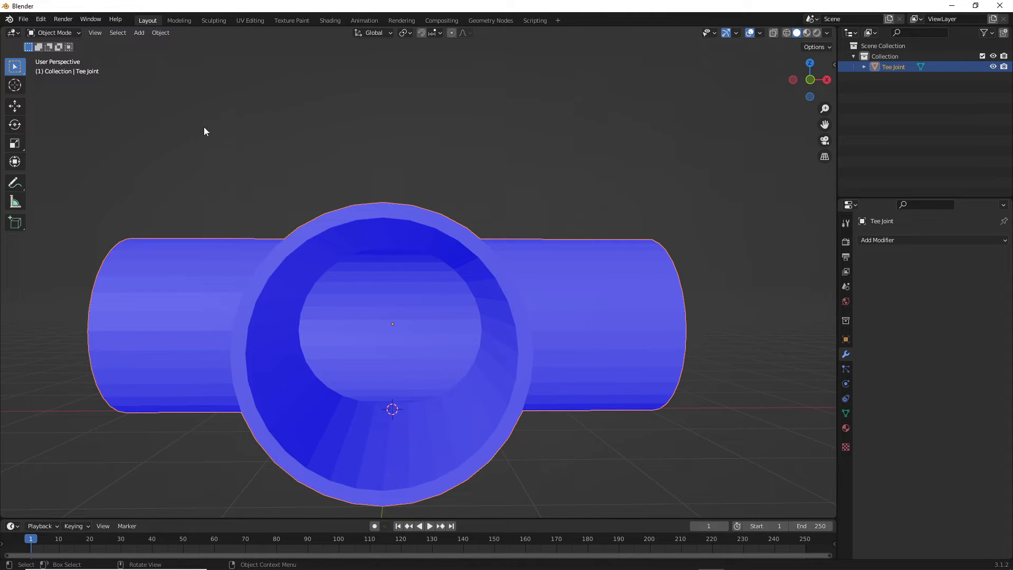
- Start an FBX export of the tee joint, limited to selected objects and the Mesh object type
{"action": "left_click", "coordinate": [22, 20]}
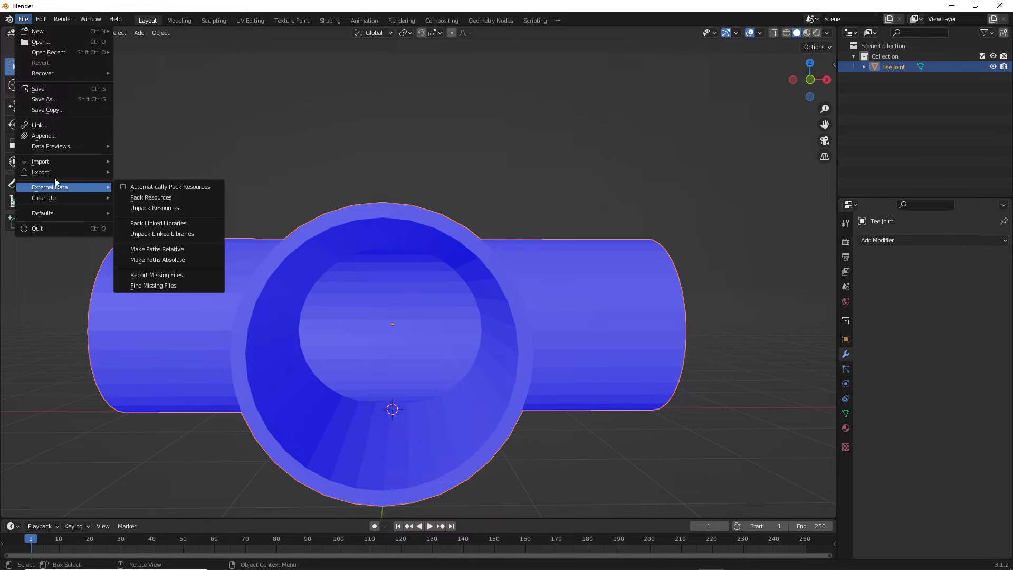
{"action": "mouse_move", "coordinate": [49, 169]}
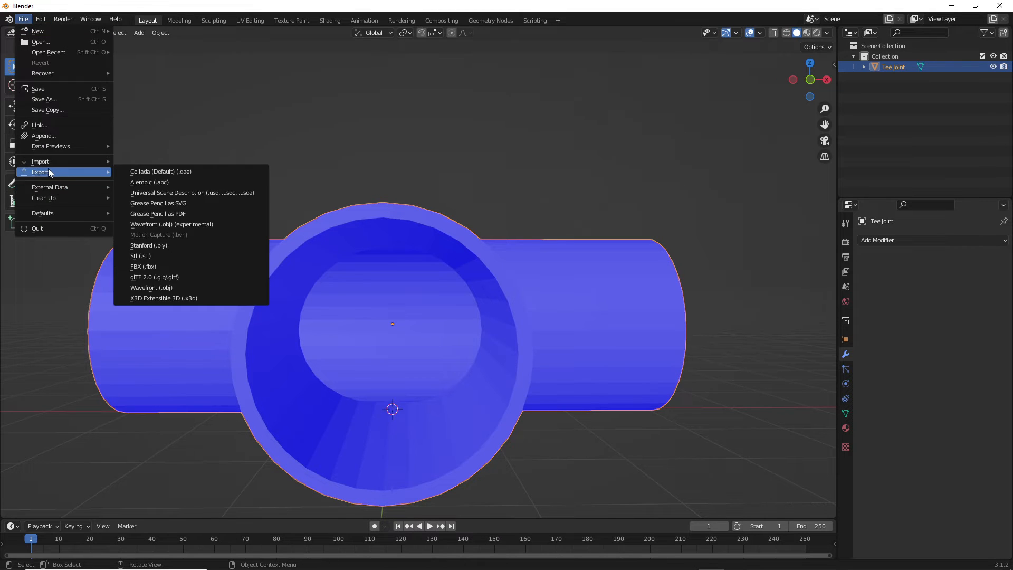
{"action": "left_click", "coordinate": [171, 266]}
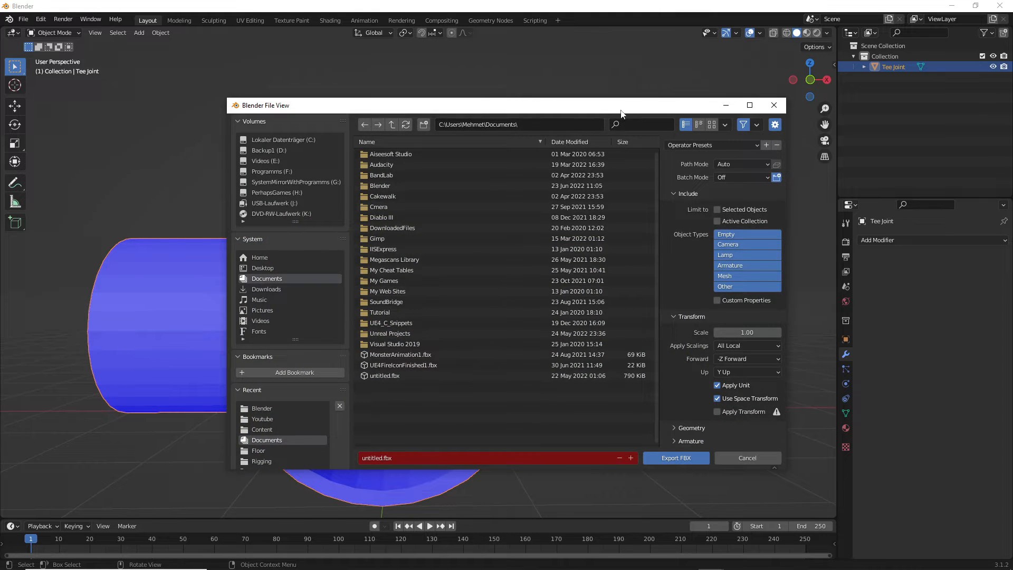
{"action": "left_click_drag", "start_coordinate": [622, 105], "coordinate": [505, 154]}
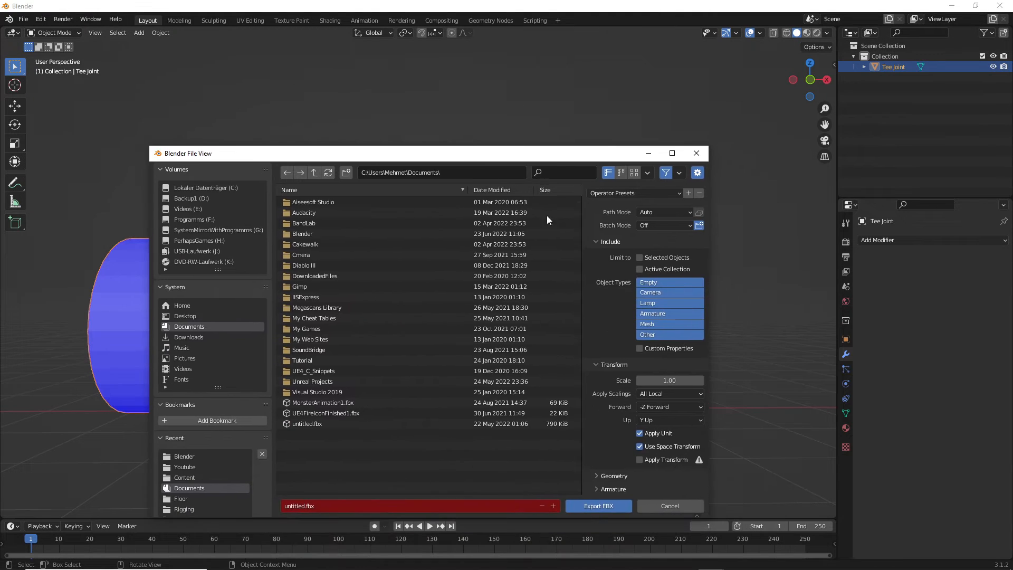
{"action": "left_click", "coordinate": [640, 257]}
{"action": "left_click", "coordinate": [653, 324]}
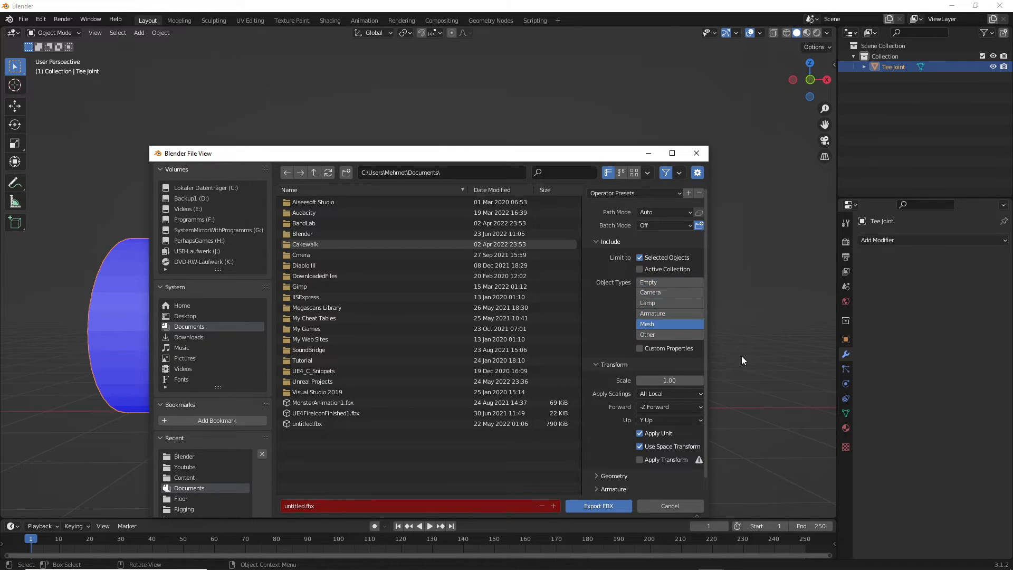
- Set the FBX export axes to X Forward and Z Up
{"action": "scroll", "coordinate": [667, 373], "scroll_direction": "down", "scroll_amount": 1}
{"action": "left_click", "coordinate": [669, 393]}
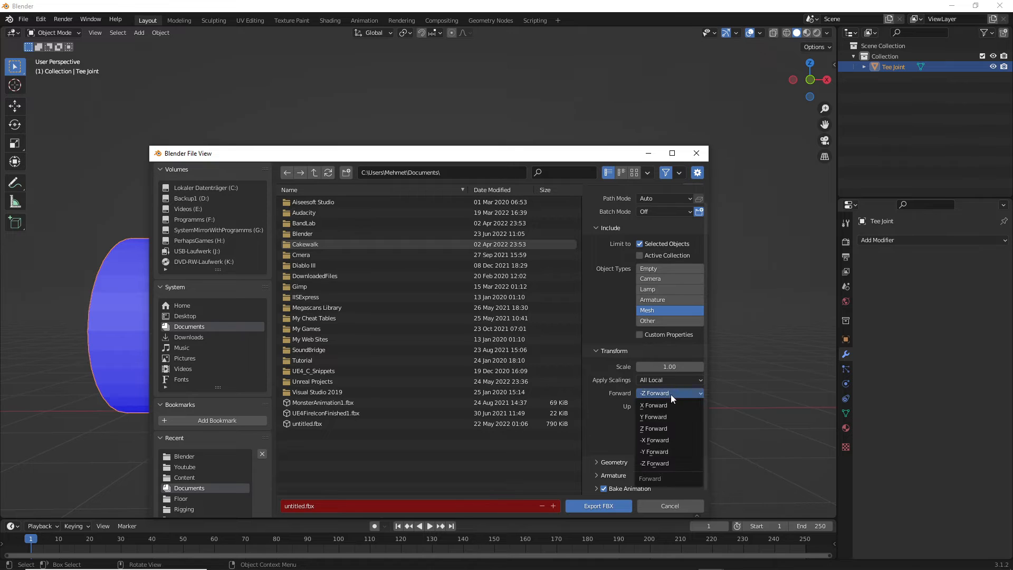
{"action": "left_click", "coordinate": [661, 407]}
{"action": "left_click", "coordinate": [660, 406]}
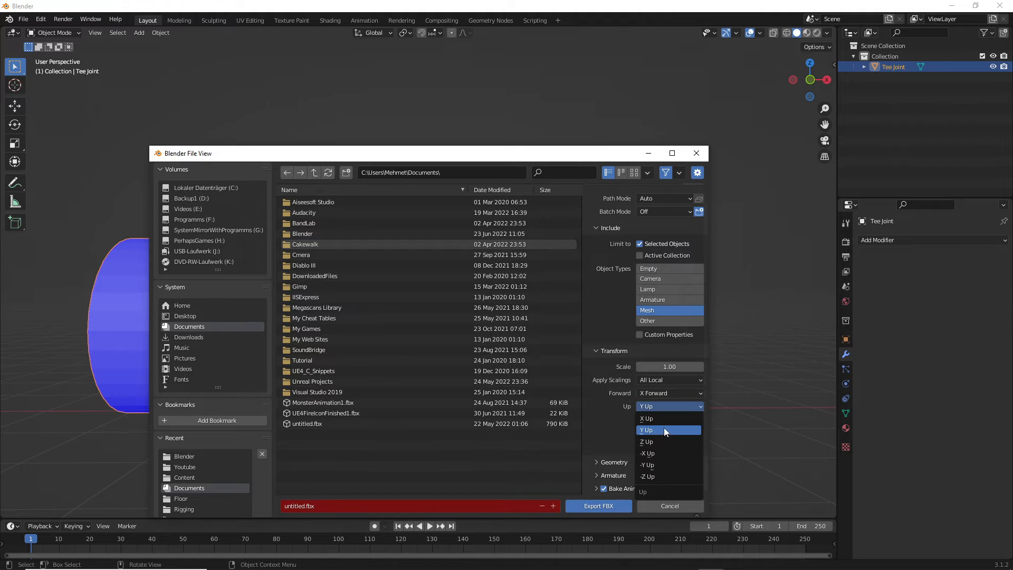
{"action": "left_click", "coordinate": [669, 439]}
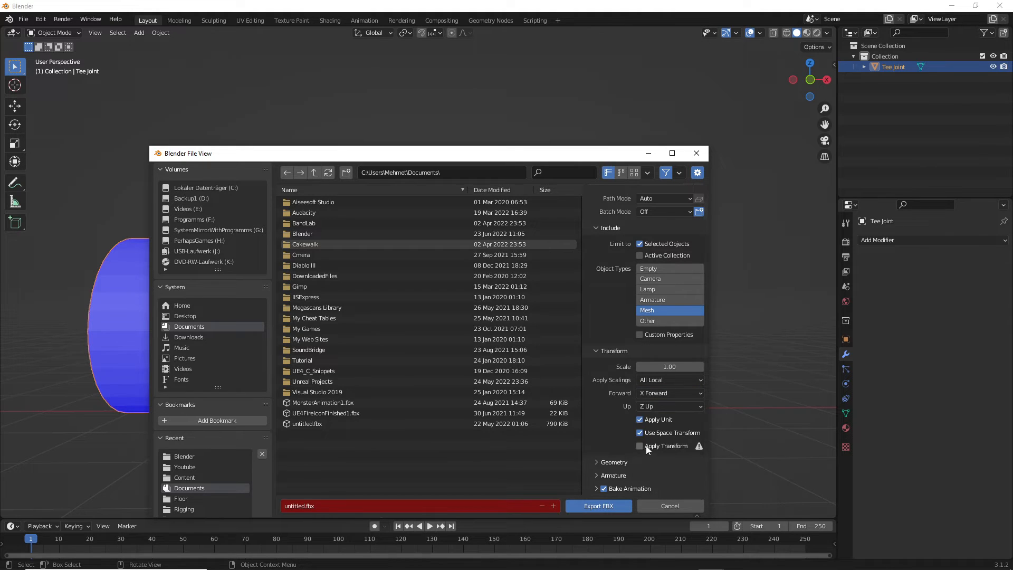
- Enable Apply Transform and set the geometry smoothing to Face for the FBX export
{"action": "left_click", "coordinate": [596, 462]}
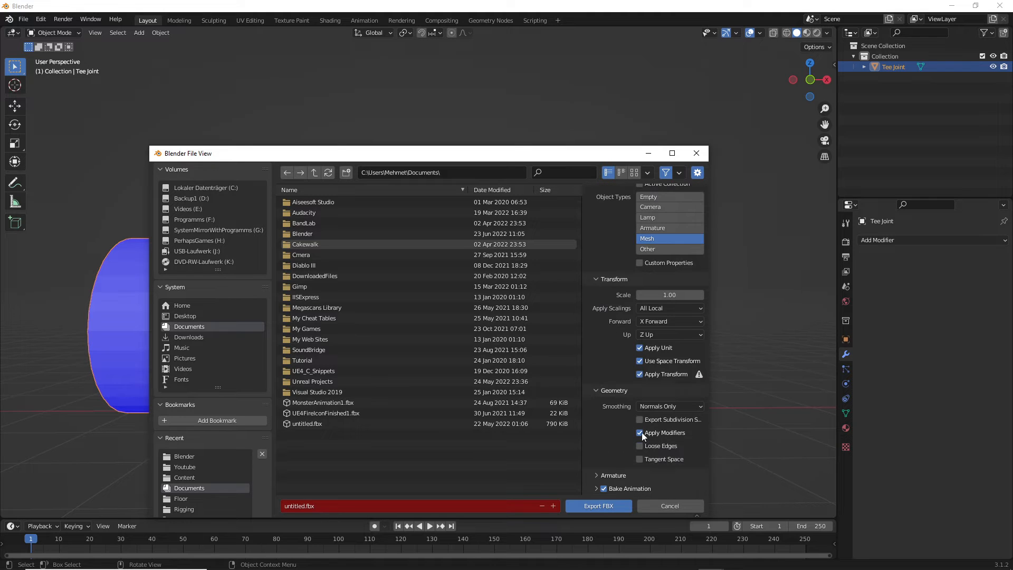
{"action": "left_click", "coordinate": [653, 408]}
{"action": "left_click", "coordinate": [659, 432]}
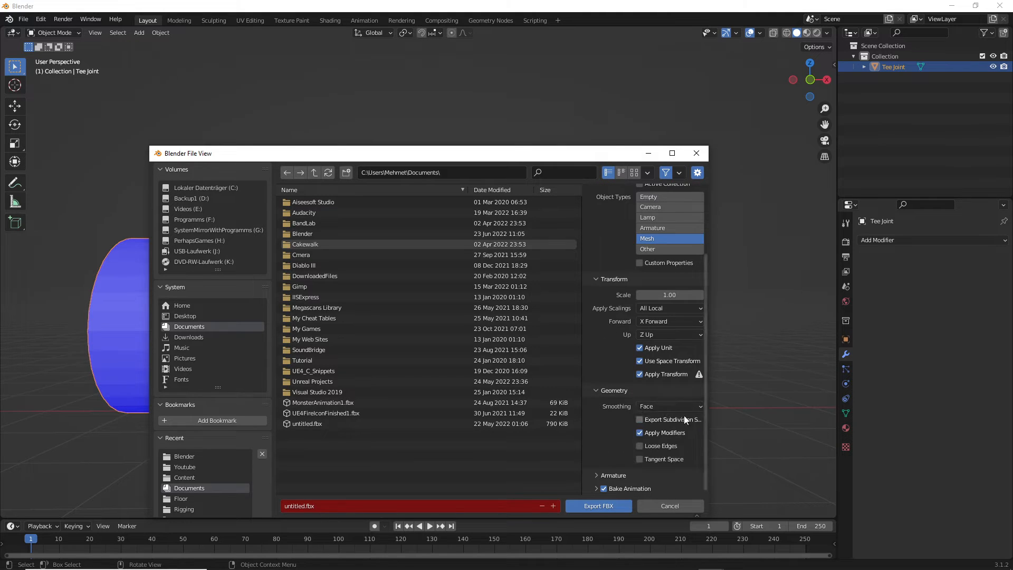
{"action": "left_click", "coordinate": [600, 396]}
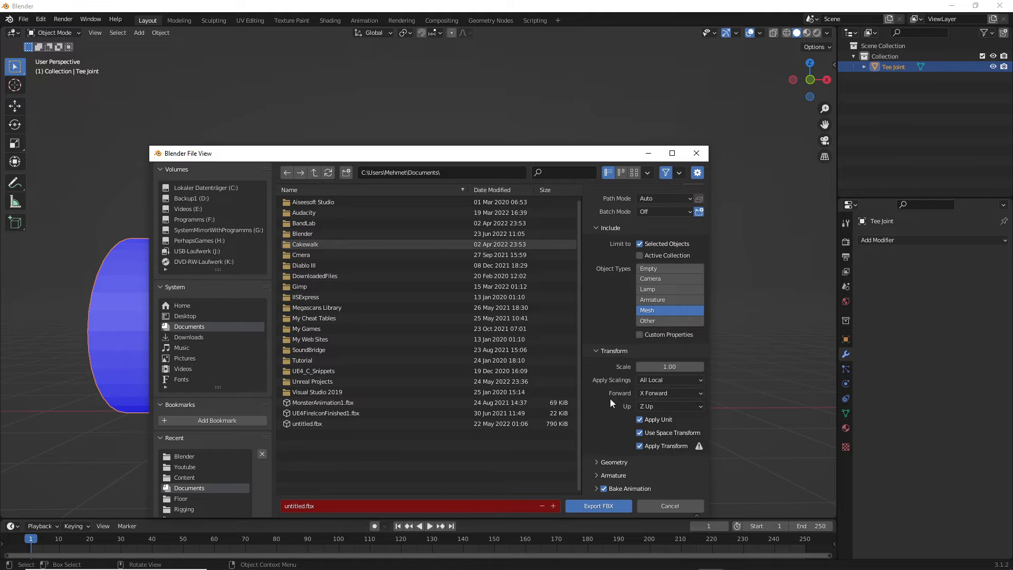
- Check the FBX export's armature options and turn off Bake Animation
{"action": "left_click", "coordinate": [596, 477]}
{"action": "scroll", "coordinate": [659, 447], "scroll_direction": "down", "scroll_amount": 3}
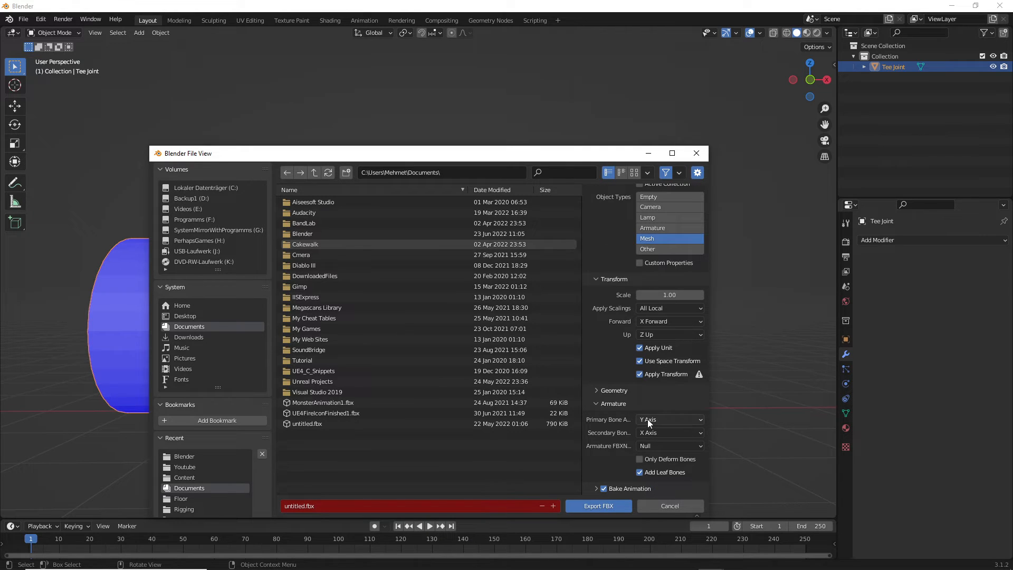
{"action": "left_click", "coordinate": [597, 404]}
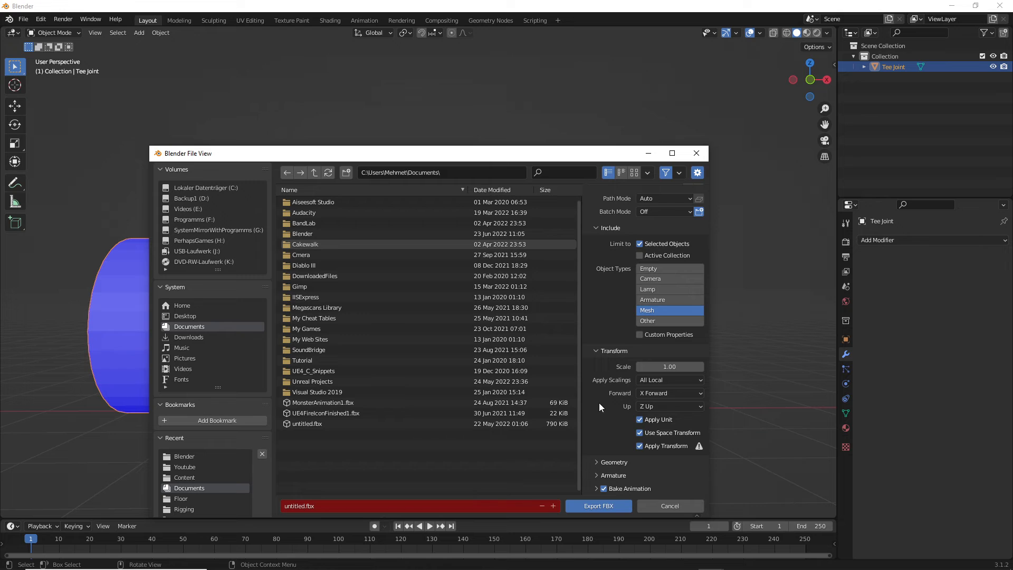
{"action": "left_click", "coordinate": [614, 488]}
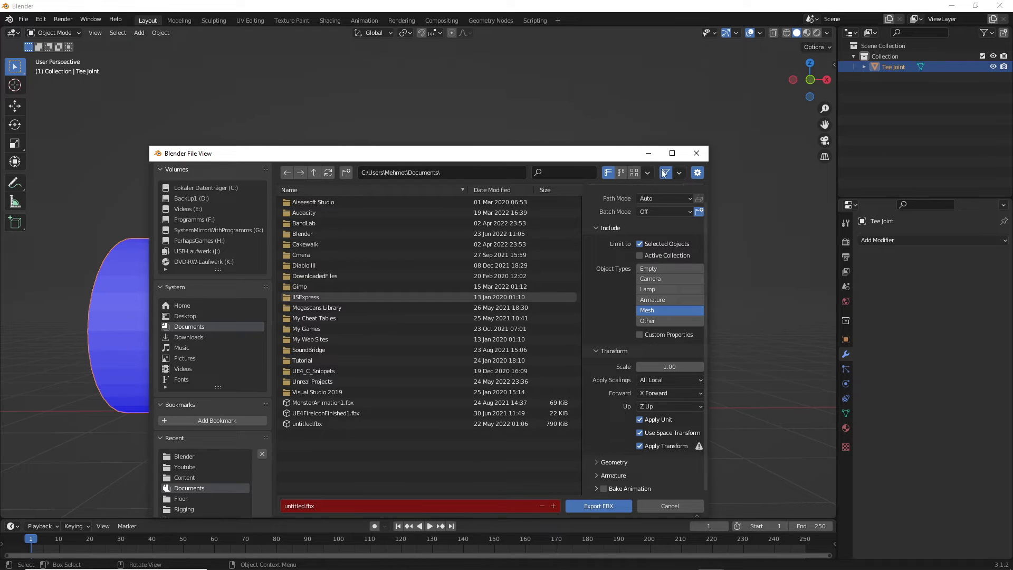
{"action": "left_click_drag", "start_coordinate": [564, 148], "coordinate": [880, 345]}
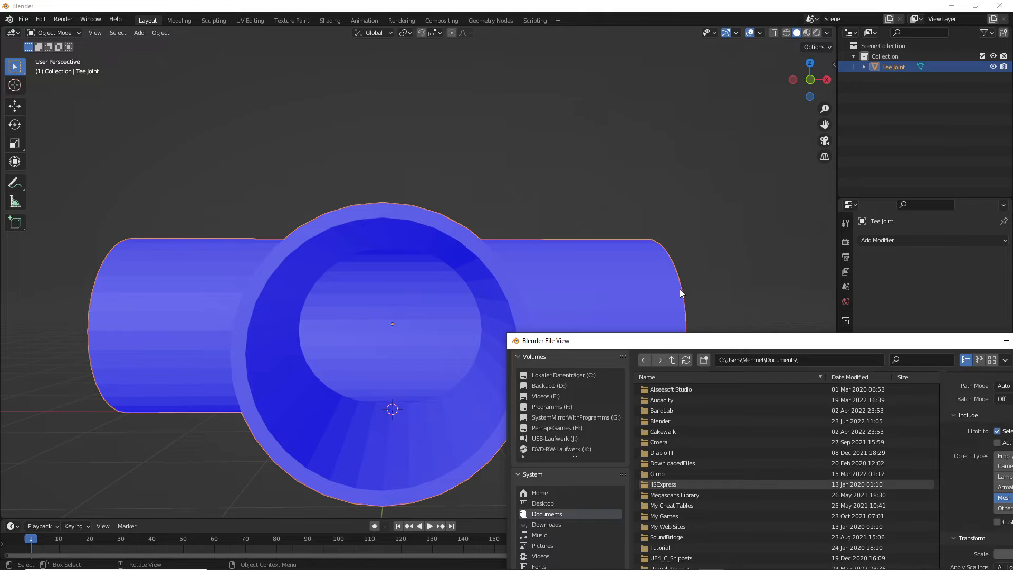
{"action": "left_click_drag", "start_coordinate": [680, 341], "coordinate": [342, 142]}
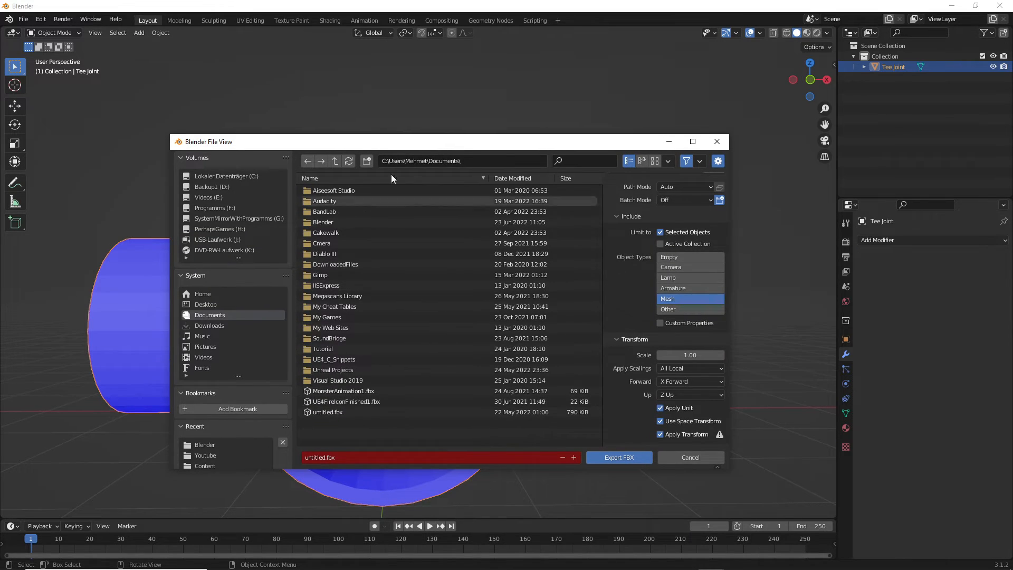
{"action": "left_click_drag", "start_coordinate": [369, 141], "coordinate": [627, 161]}
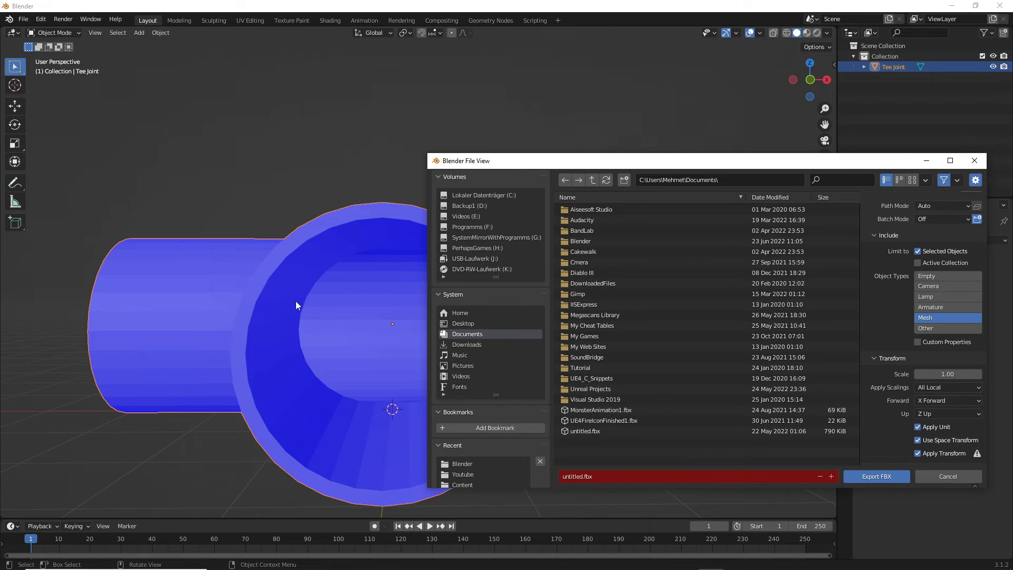
{"action": "left_click_drag", "start_coordinate": [710, 163], "coordinate": [707, 224]}
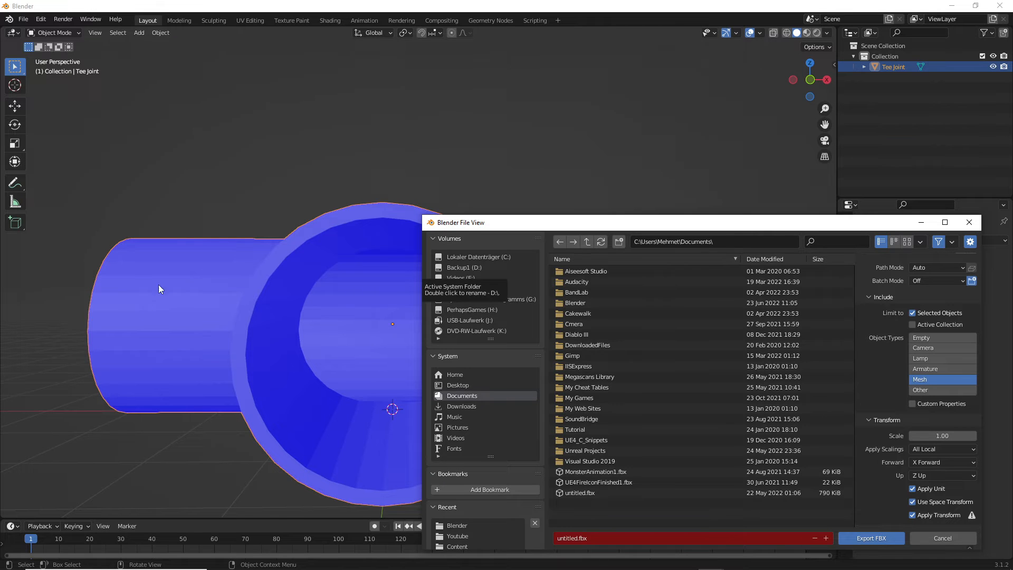
{"action": "left_click_drag", "start_coordinate": [628, 216], "coordinate": [420, 135]}
{"action": "left_click_drag", "start_coordinate": [646, 138], "coordinate": [372, 86]}
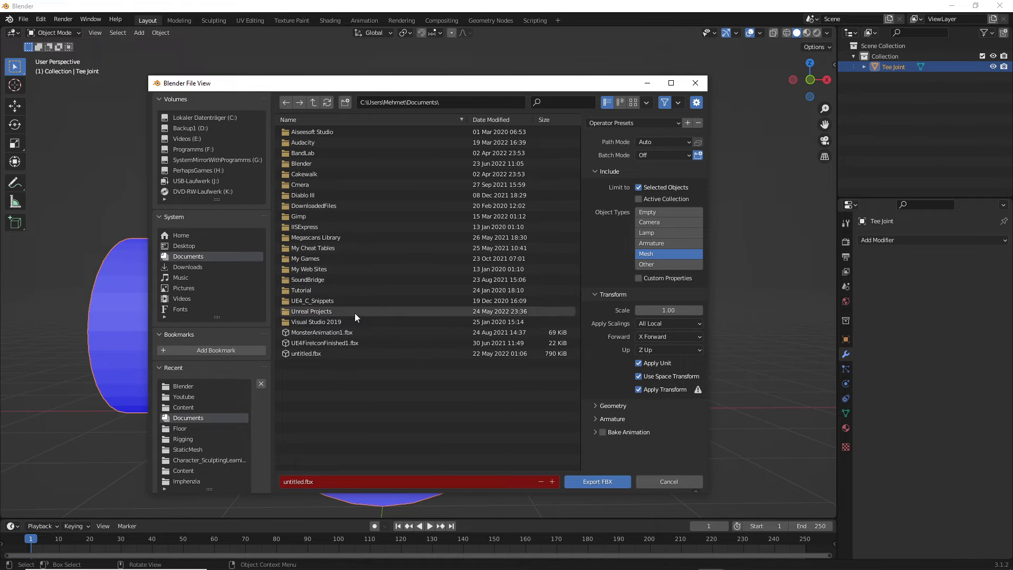
- Set the FBX export destination to the Blender folder inside Unreal Projects\GameYT\Content
{"action": "left_click", "coordinate": [319, 313]}
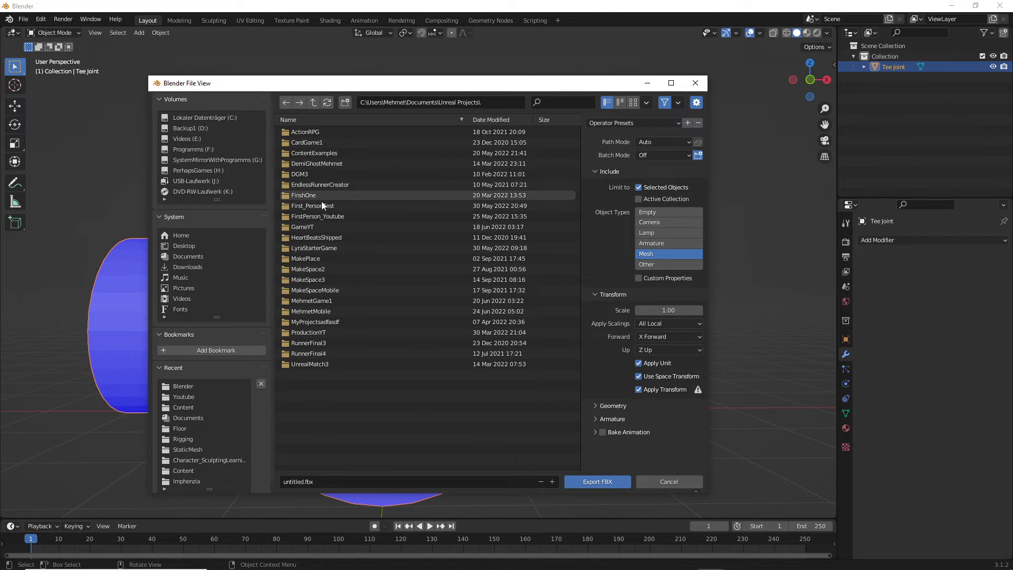
{"action": "double_click", "coordinate": [318, 228]}
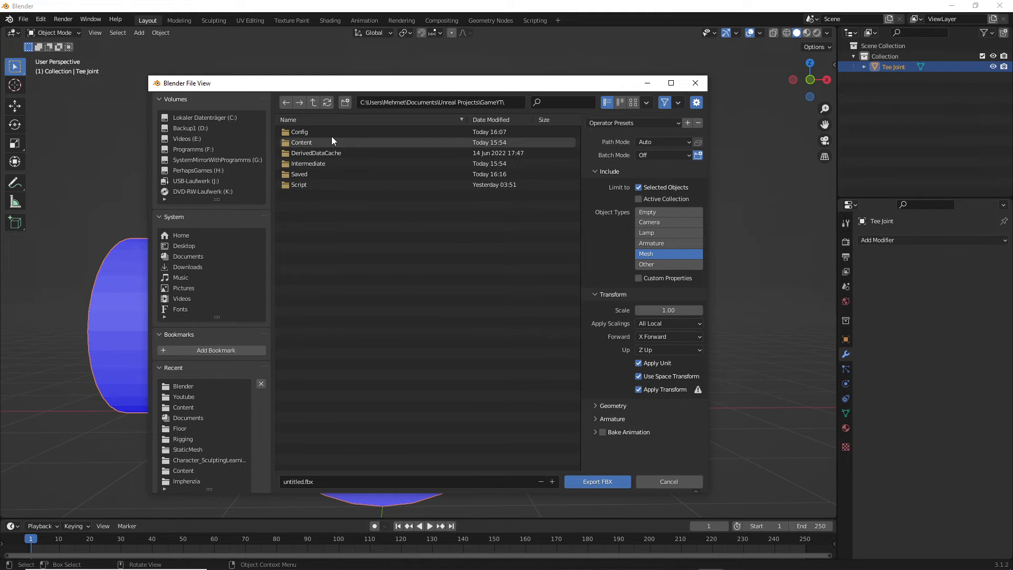
{"action": "double_click", "coordinate": [302, 143]}
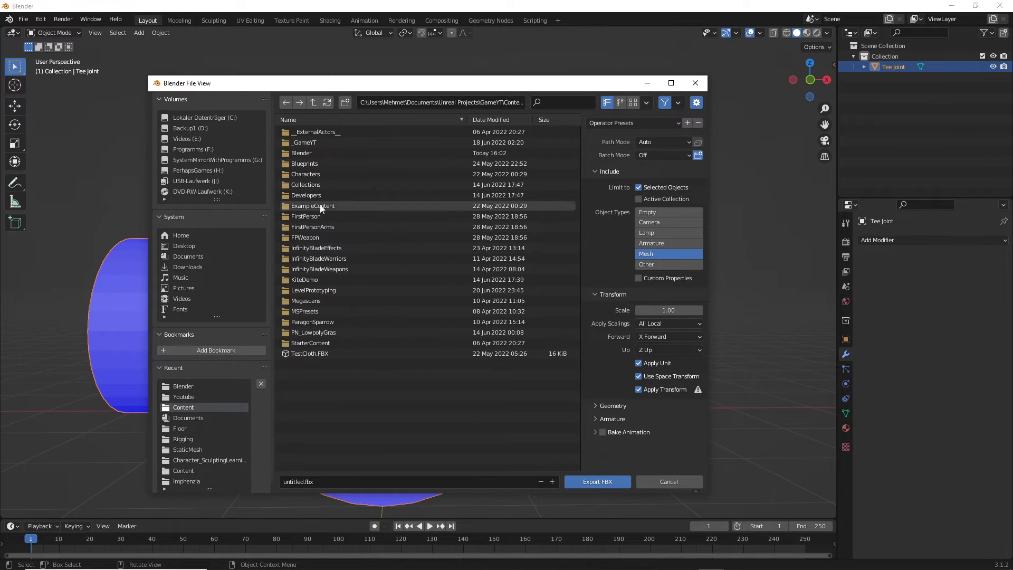
{"action": "double_click", "coordinate": [317, 153]}
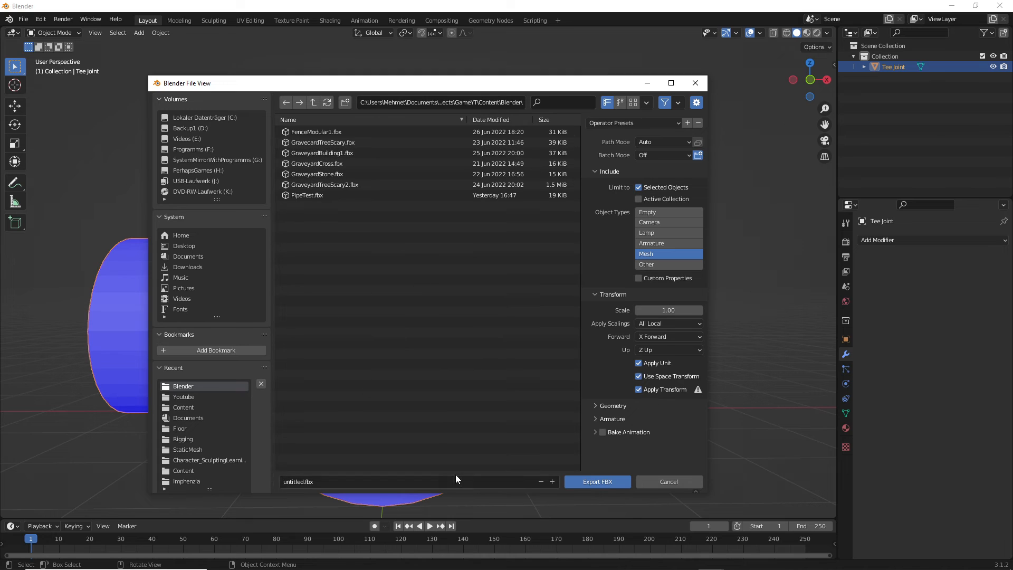
- Name the file PipteT and export the tee joint as FBX
{"action": "left_click", "coordinate": [299, 480]}
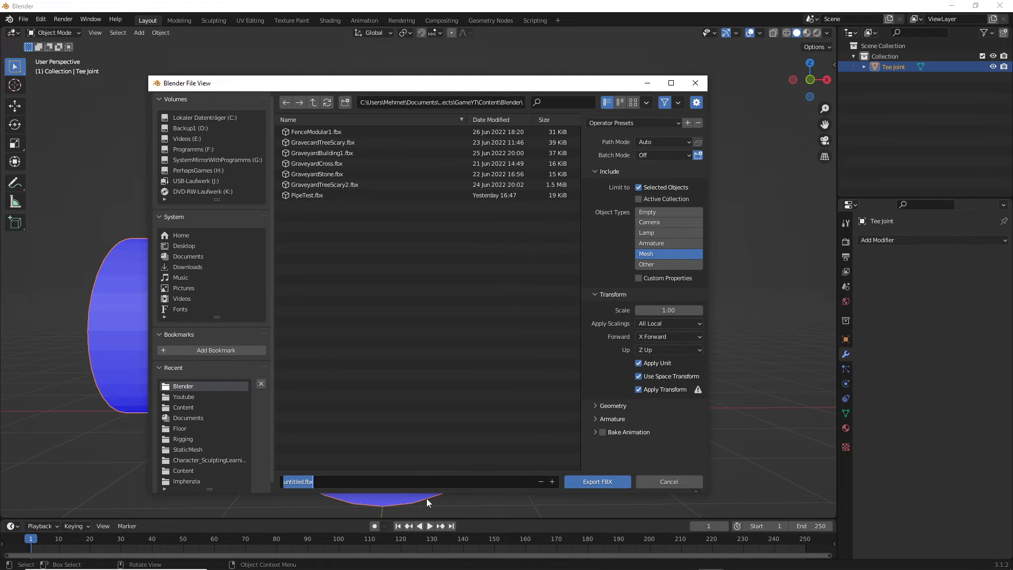
{"action": "key", "text": "BackSpace"}
{"action": "type", "text": "PipteT"}
{"action": "left_click", "coordinate": [593, 483]}
- Switch to the GameYT project in Unreal Editor, review the FBX import options for PipteT and import all with them
{"action": "key", "text": "alt+Tab"}
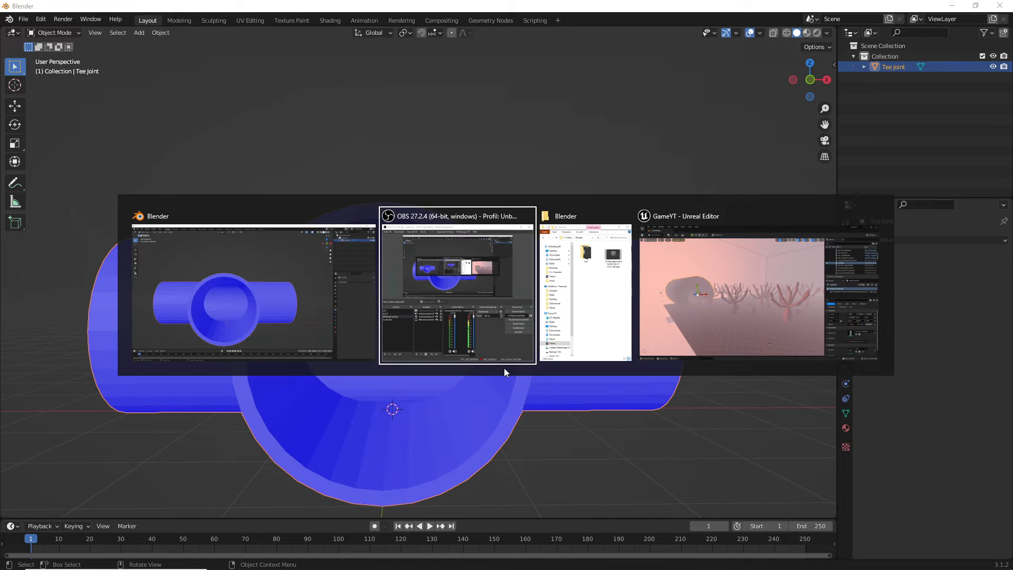
{"action": "key", "text": "alt+Tab"}
{"action": "key", "text": "alt+Tab"}
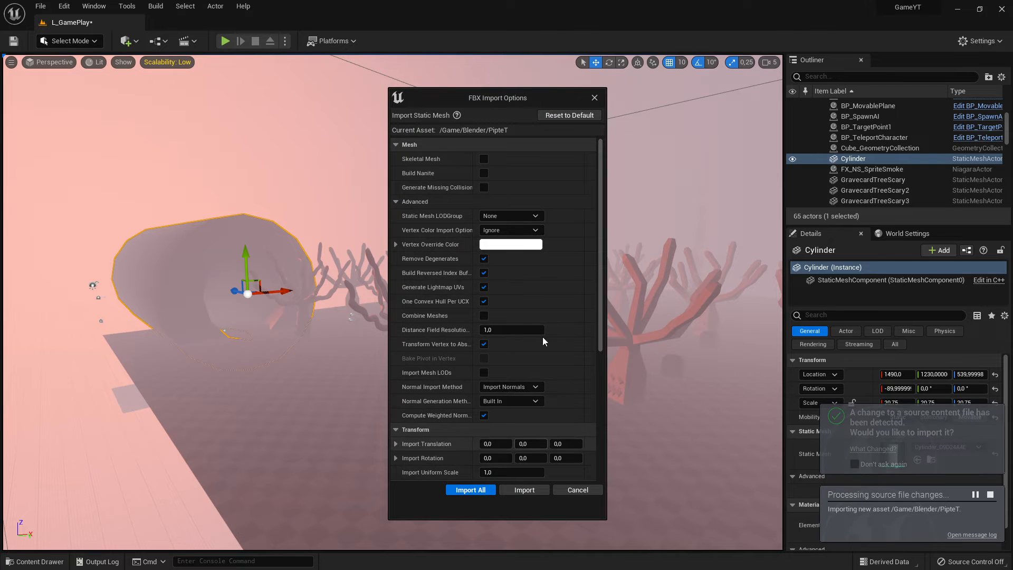
{"action": "scroll", "coordinate": [543, 434], "scroll_direction": "down", "scroll_amount": 10}
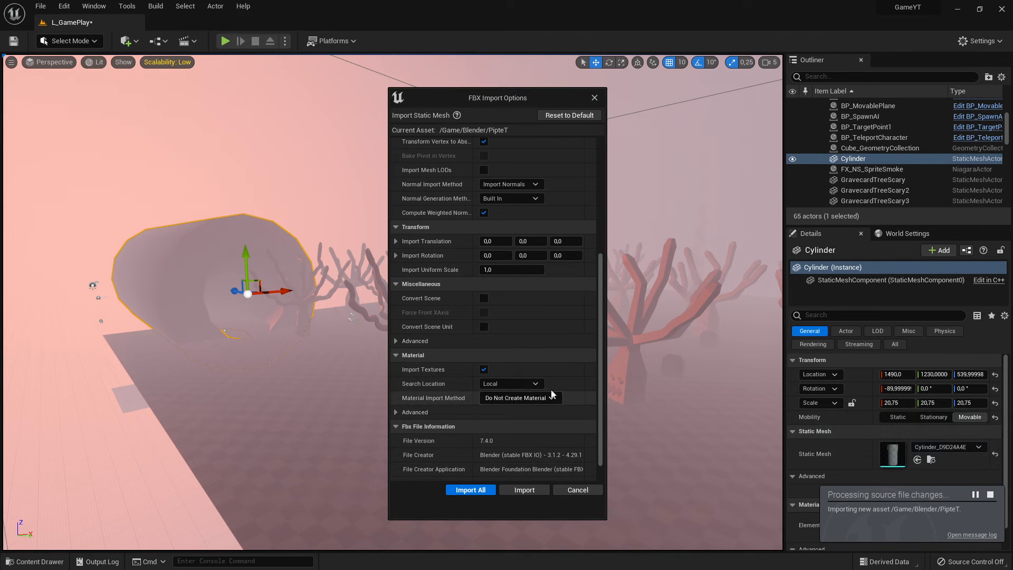
{"action": "scroll", "coordinate": [543, 295], "scroll_direction": "up", "scroll_amount": 8}
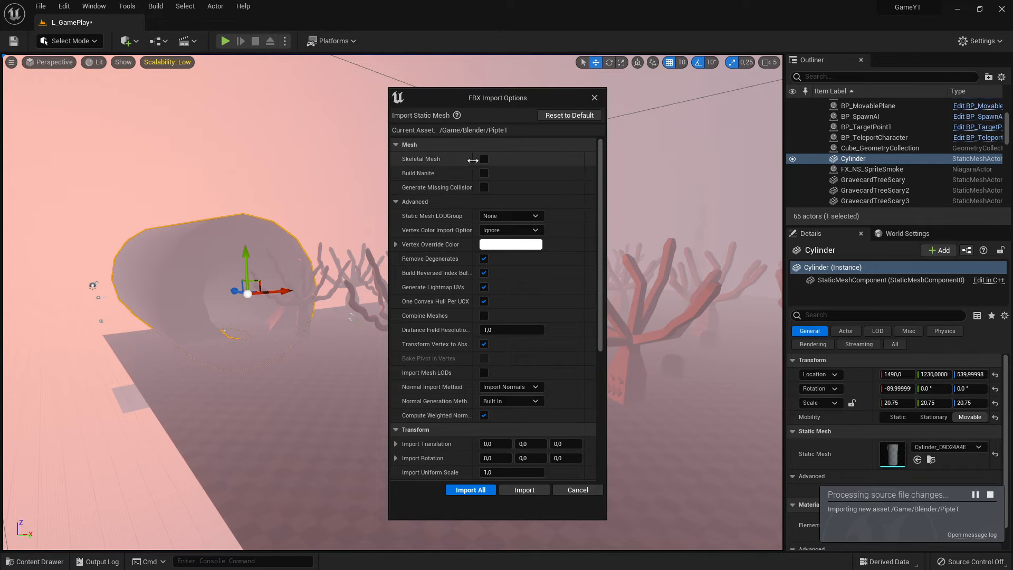
{"action": "scroll", "coordinate": [530, 318], "scroll_direction": "down", "scroll_amount": 3}
{"action": "scroll", "coordinate": [530, 330], "scroll_direction": "down", "scroll_amount": 2}
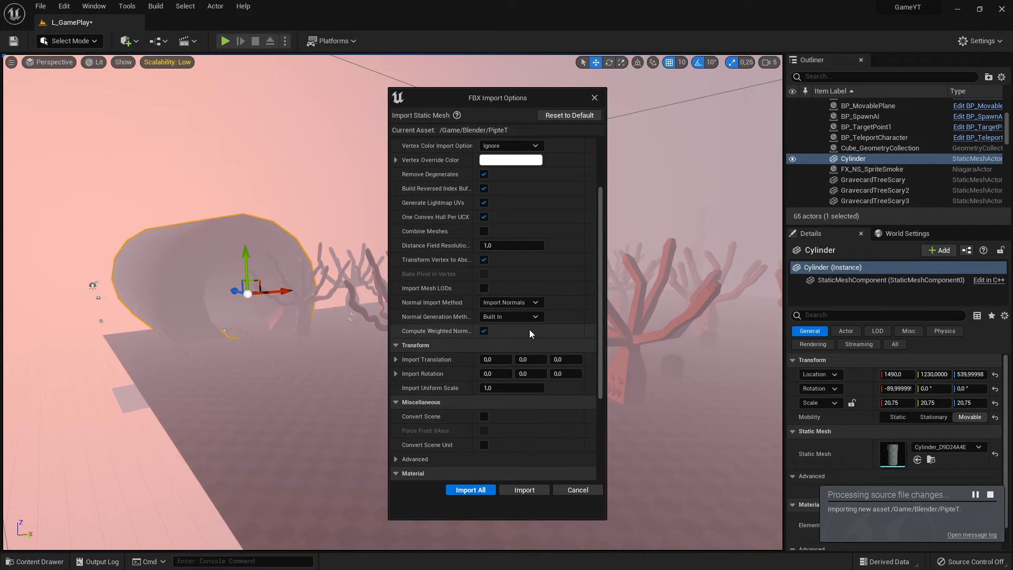
{"action": "scroll", "coordinate": [522, 353], "scroll_direction": "down", "scroll_amount": 3}
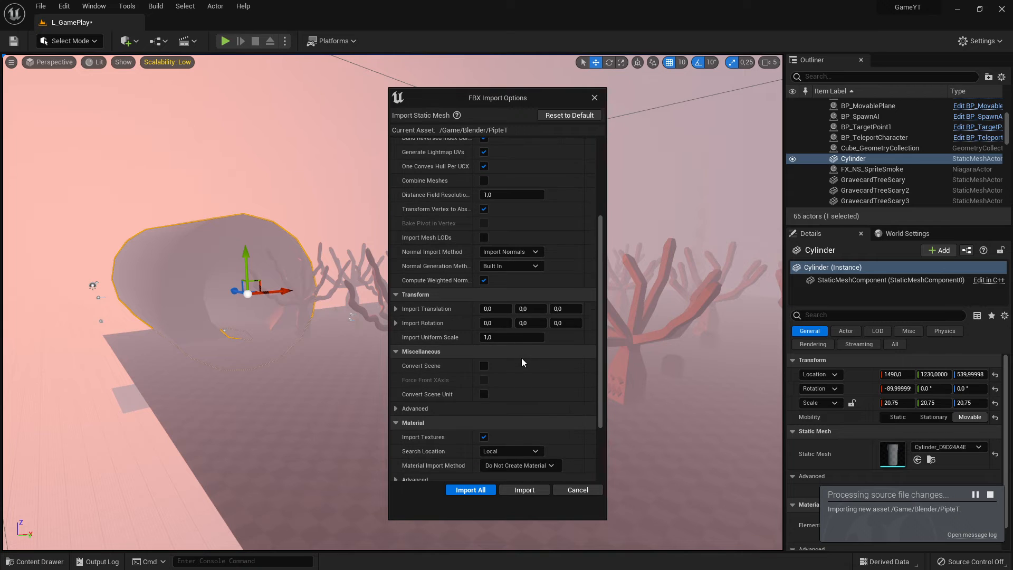
{"action": "scroll", "coordinate": [522, 359], "scroll_direction": "down", "scroll_amount": 5}
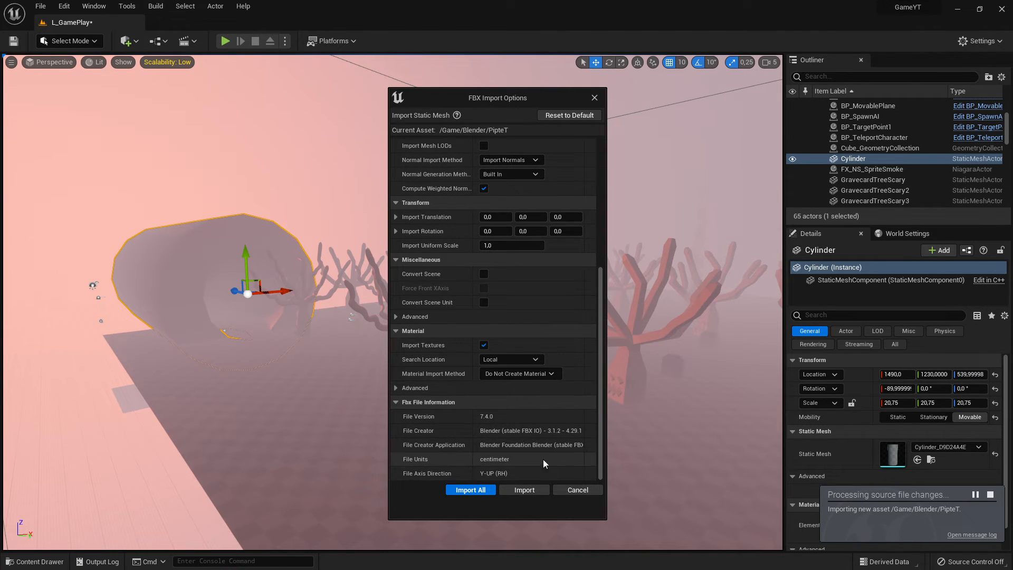
{"action": "left_click", "coordinate": [471, 492]}
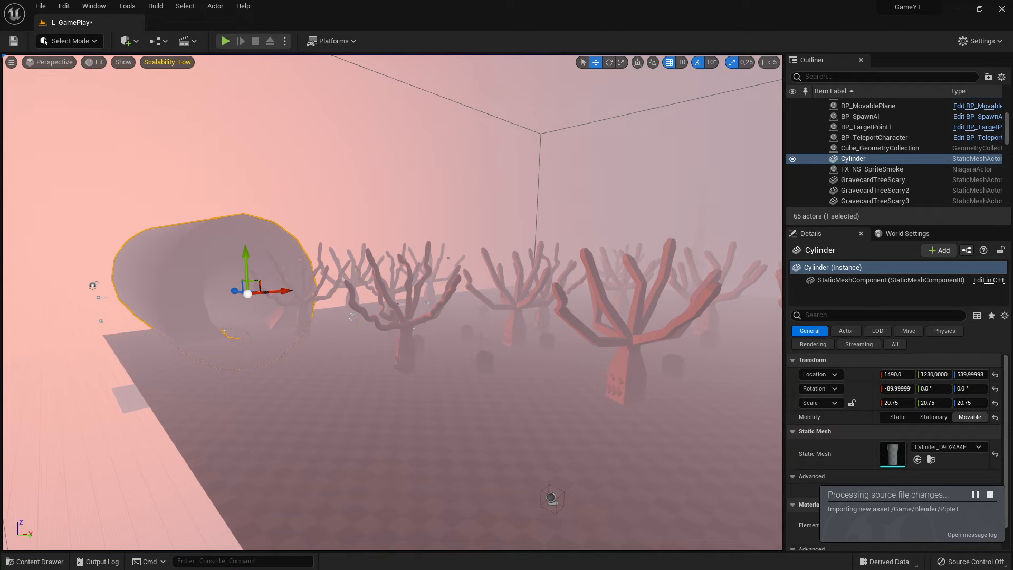
- Place the PipteT mesh from the project's Blender folder on the level floor and scale it uniformly to 3.75
{"action": "left_click", "coordinate": [39, 561]}
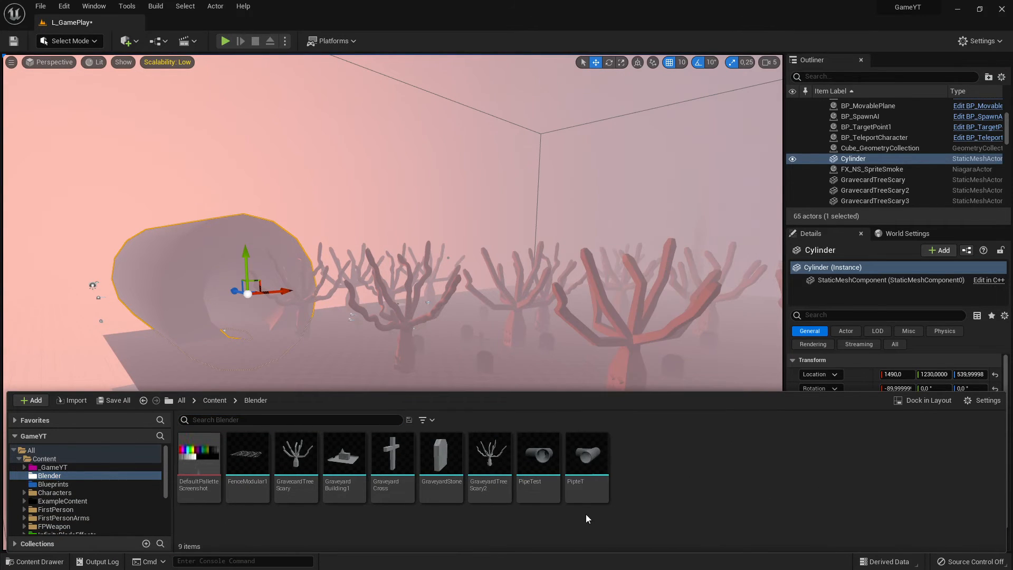
{"action": "left_click_drag", "start_coordinate": [590, 487], "coordinate": [289, 436]}
{"action": "left_click_drag", "start_coordinate": [322, 395], "coordinate": [324, 395]}
{"action": "right_click_drag", "start_coordinate": [389, 512], "coordinate": [418, 447]}
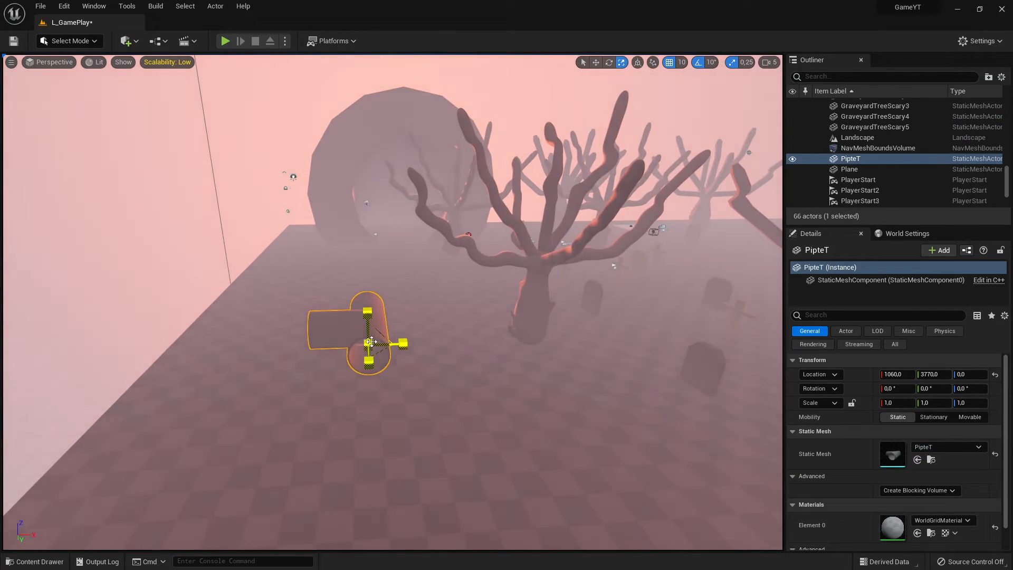
{"action": "left_click_drag", "start_coordinate": [372, 342], "coordinate": [378, 362]}
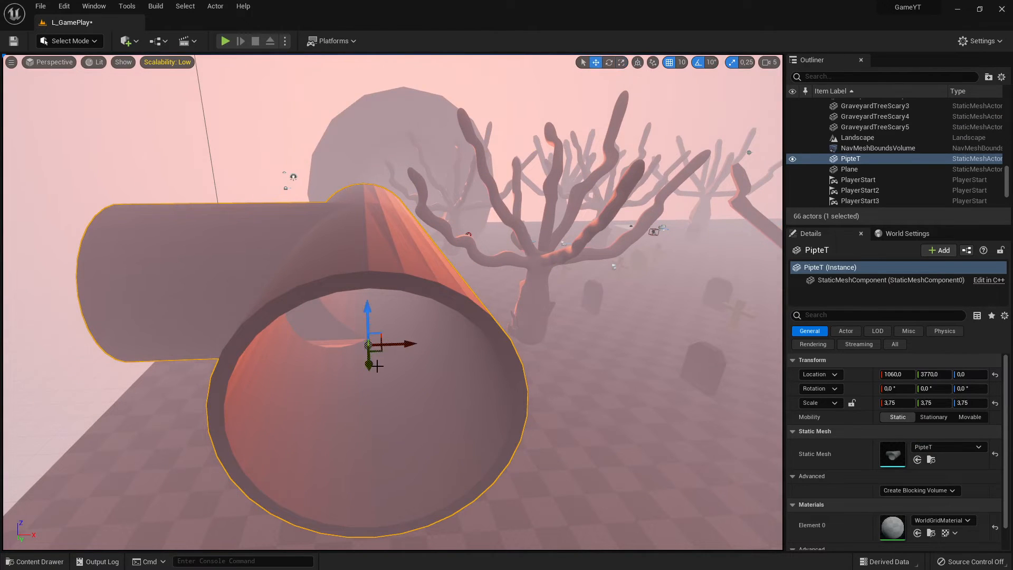
- Move PipteT to about X 498, Y 4483, Z -50 and rotate it to about -100° around Z
{"action": "left_click_drag", "start_coordinate": [353, 368], "coordinate": [322, 344]}
{"action": "right_click_drag", "start_coordinate": [373, 375], "coordinate": [328, 369]}
{"action": "left_click_drag", "start_coordinate": [549, 350], "coordinate": [370, 326]}
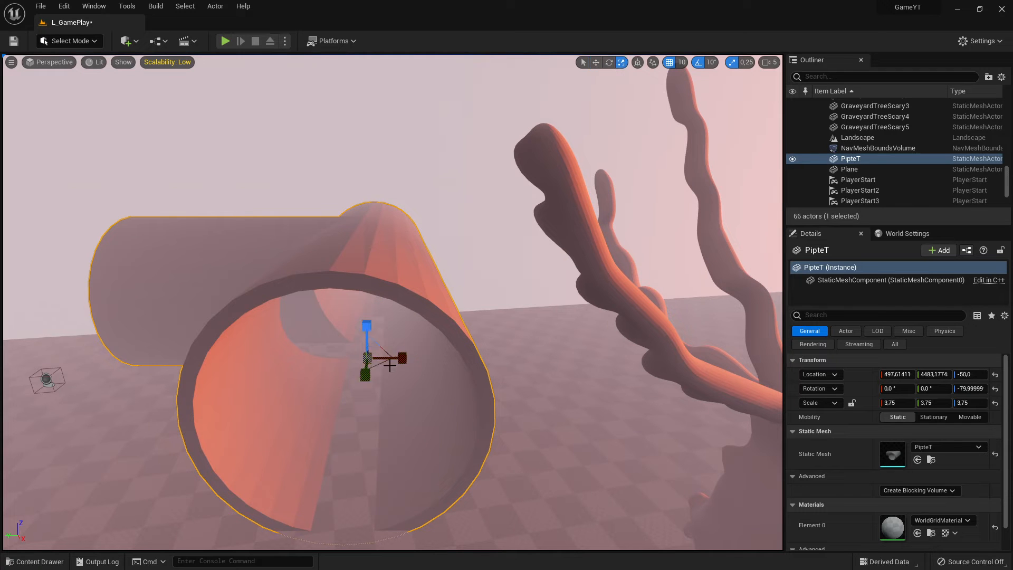
{"action": "left_click_drag", "start_coordinate": [431, 359], "coordinate": [430, 357]}
{"action": "right_click", "coordinate": [441, 409]}
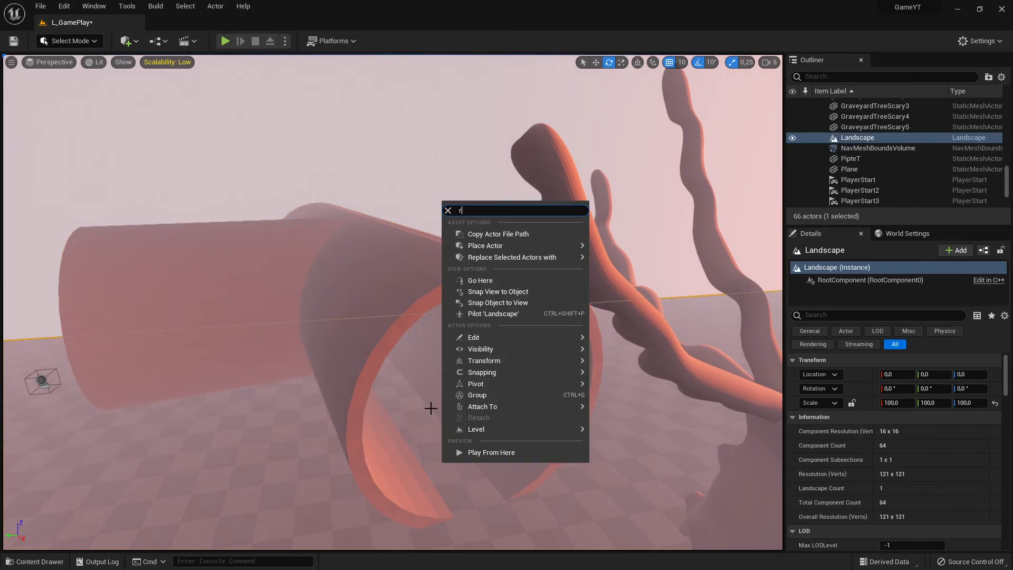
{"action": "type", "text": "r"}
{"action": "left_click", "coordinate": [404, 339]}
{"action": "scroll", "coordinate": [403, 339], "scroll_direction": "down", "scroll_amount": 3}
{"action": "right_click_drag", "start_coordinate": [404, 339], "coordinate": [422, 364]}
{"action": "right_click_drag", "start_coordinate": [488, 300], "coordinate": [443, 296]}
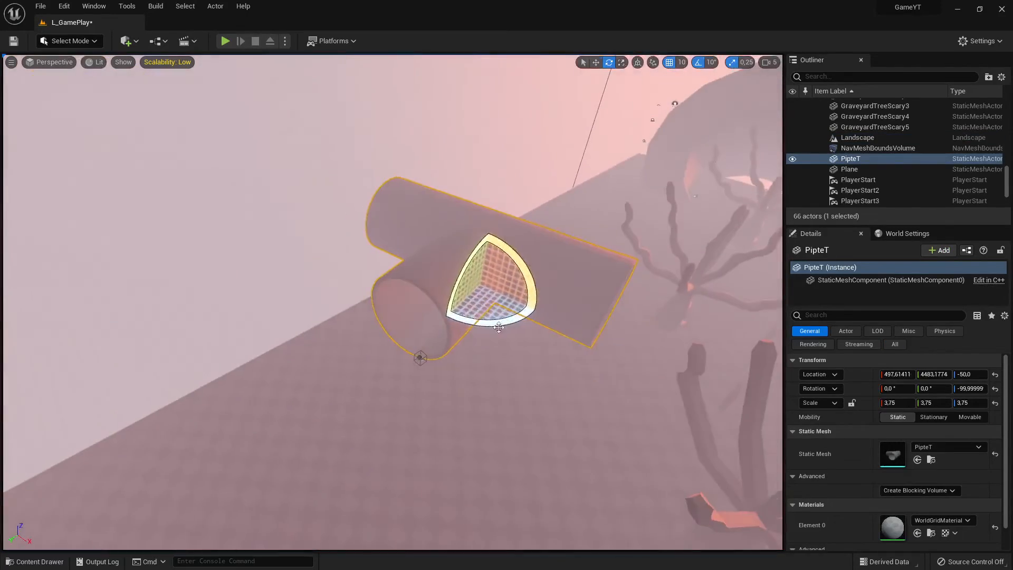
- Scale PipteT uniformly to 16.5
{"action": "key", "text": "r"}
{"action": "left_click_drag", "start_coordinate": [486, 288], "coordinate": [489, 258]}
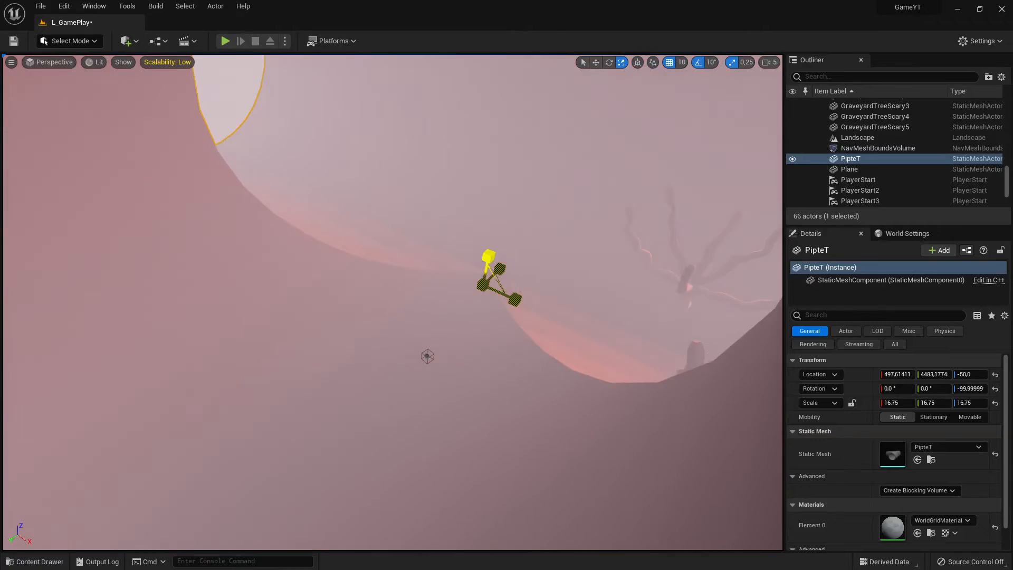
{"action": "right_click_drag", "start_coordinate": [296, 272], "coordinate": [216, 303]}
- Lower PipteT to Z -400 and shift it across the level to about X 192, Y 2750
{"action": "key", "text": "w"}
{"action": "mouse_move", "coordinate": [352, 320]}
{"action": "right_mouse_down"}
{"action": "mouse_move", "coordinate": [327, 316]}
{"action": "mouse_move", "coordinate": [352, 320]}
{"action": "right_mouse_up"}
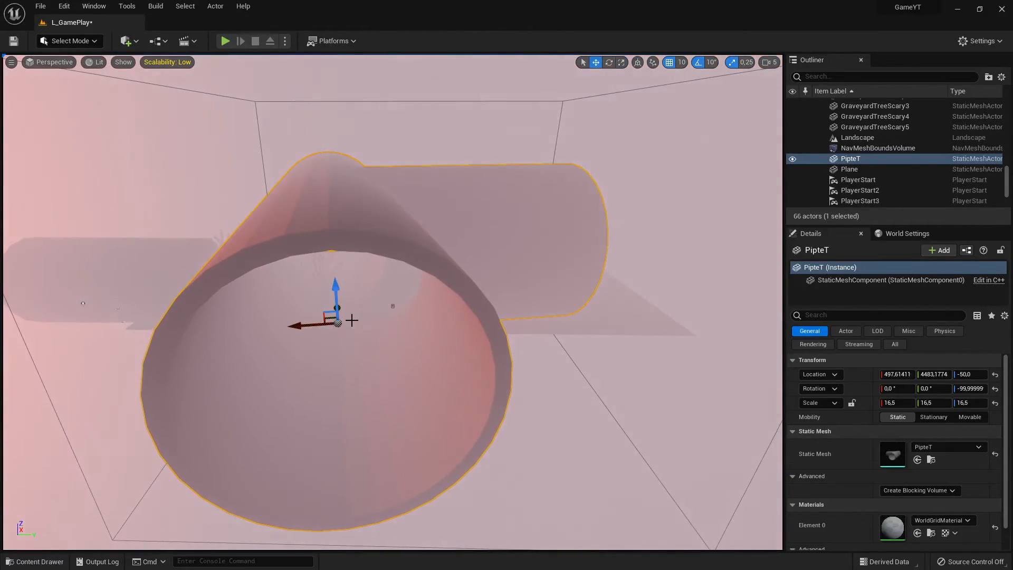
{"action": "left_click_drag", "start_coordinate": [336, 295], "coordinate": [348, 305]}
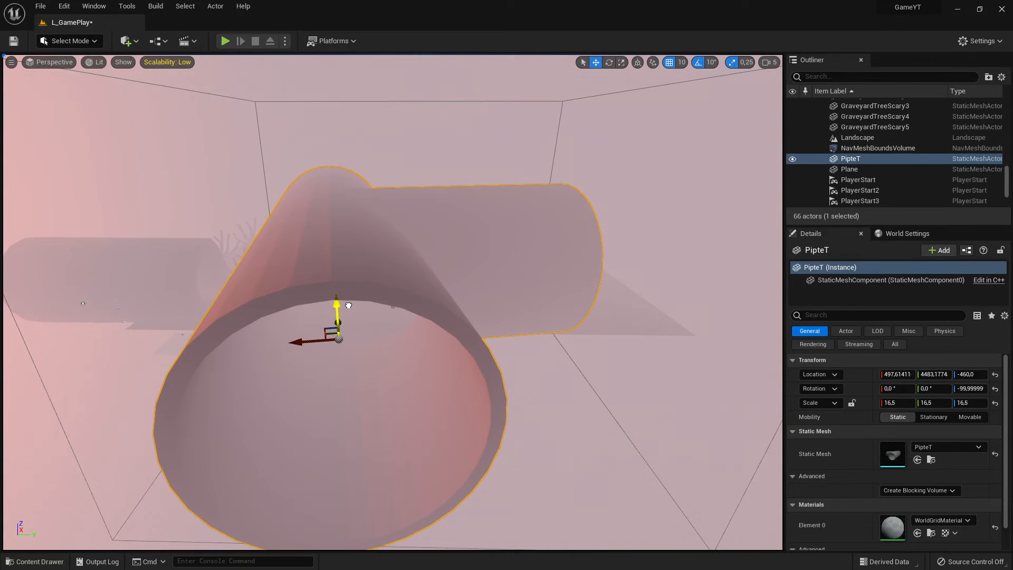
{"action": "left_click_drag", "start_coordinate": [317, 336], "coordinate": [238, 341]}
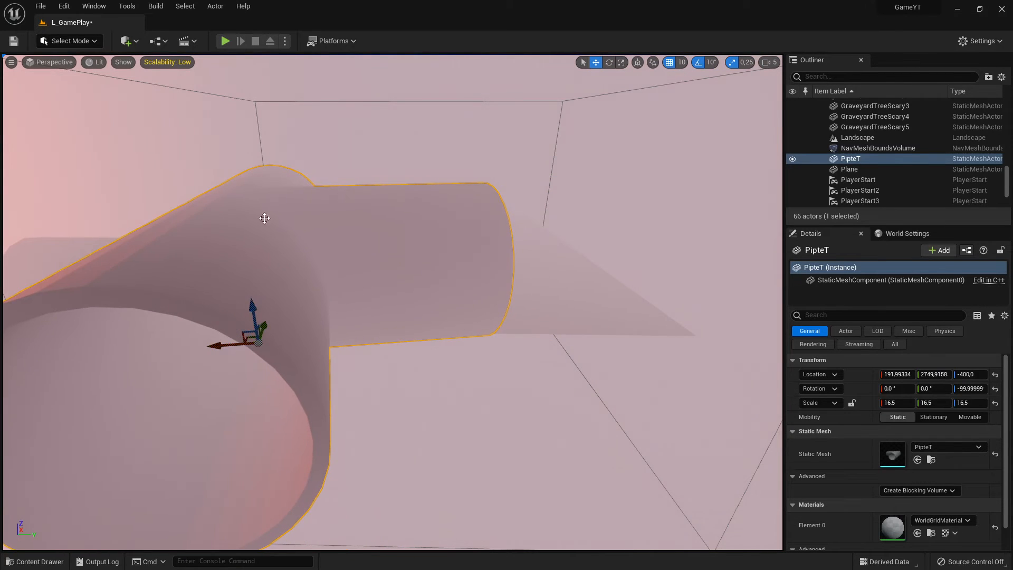
- Play the level and walk the character through the graveyard to examine the pipe interior in the game
{"action": "left_click", "coordinate": [225, 41]}
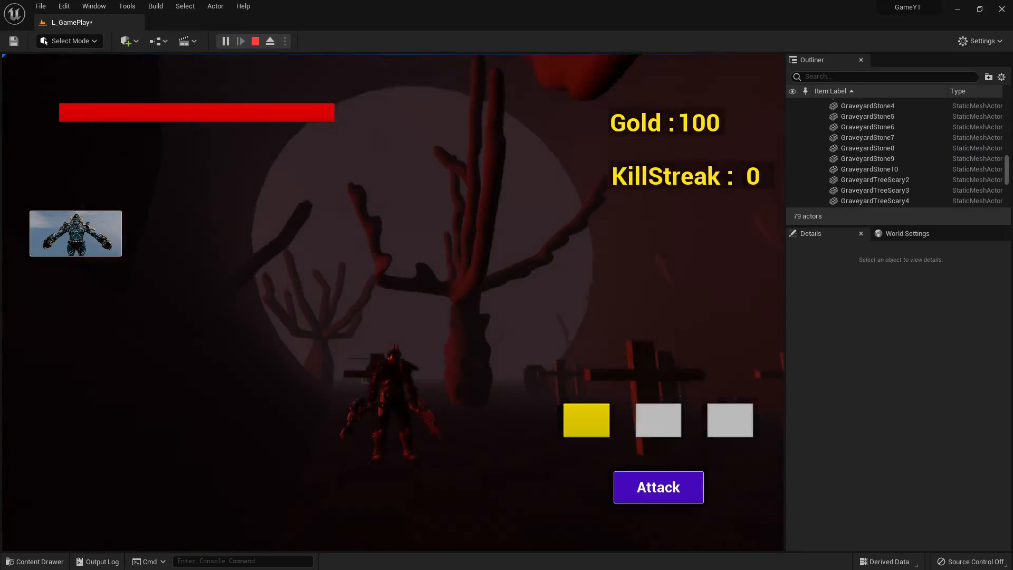
{"action": "key", "text": "w"}
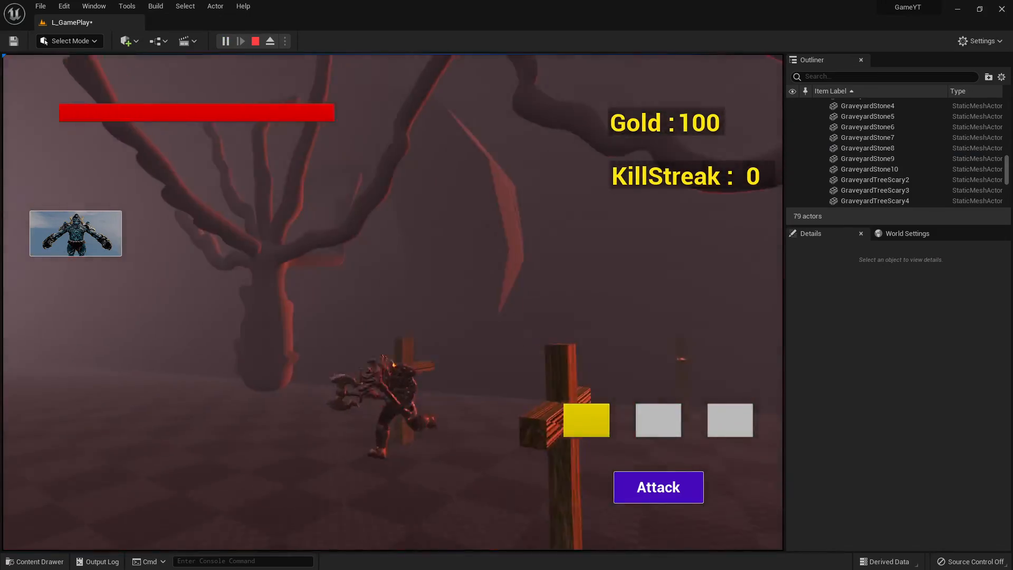
{"action": "key", "text": "w"}
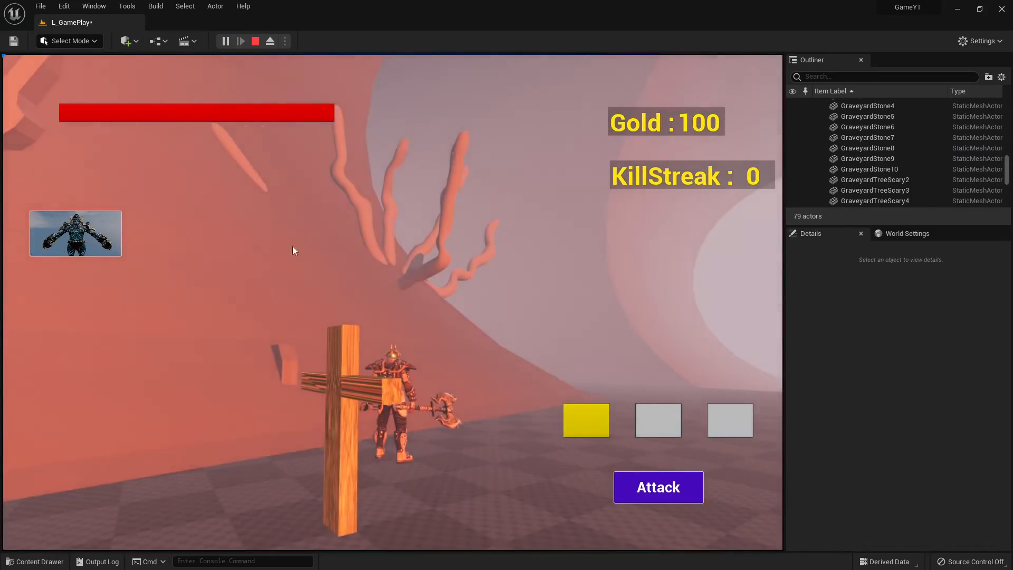
{"action": "left_click", "coordinate": [292, 246]}
{"action": "key", "text": "w"}
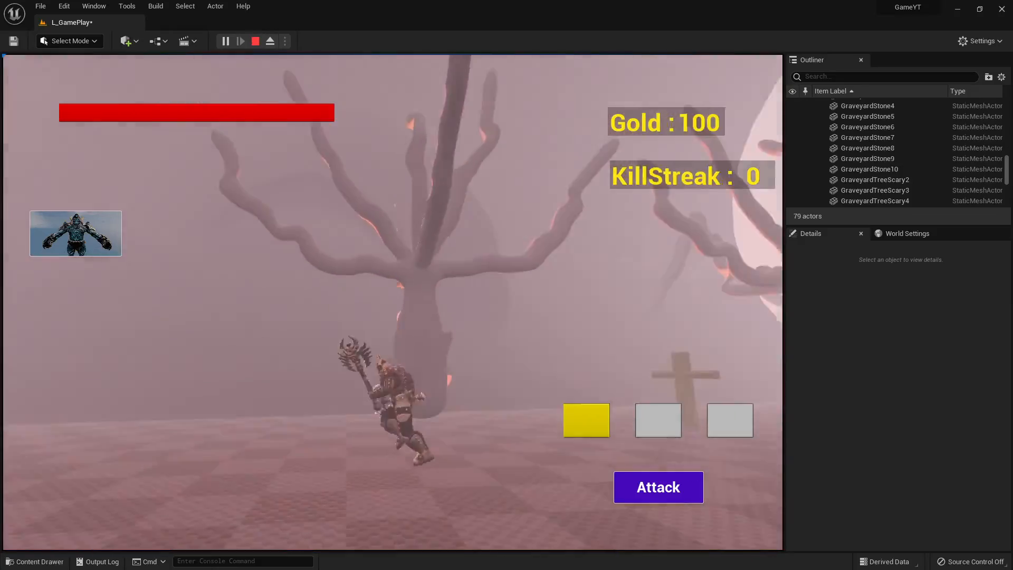
{"action": "key", "text": "w"}
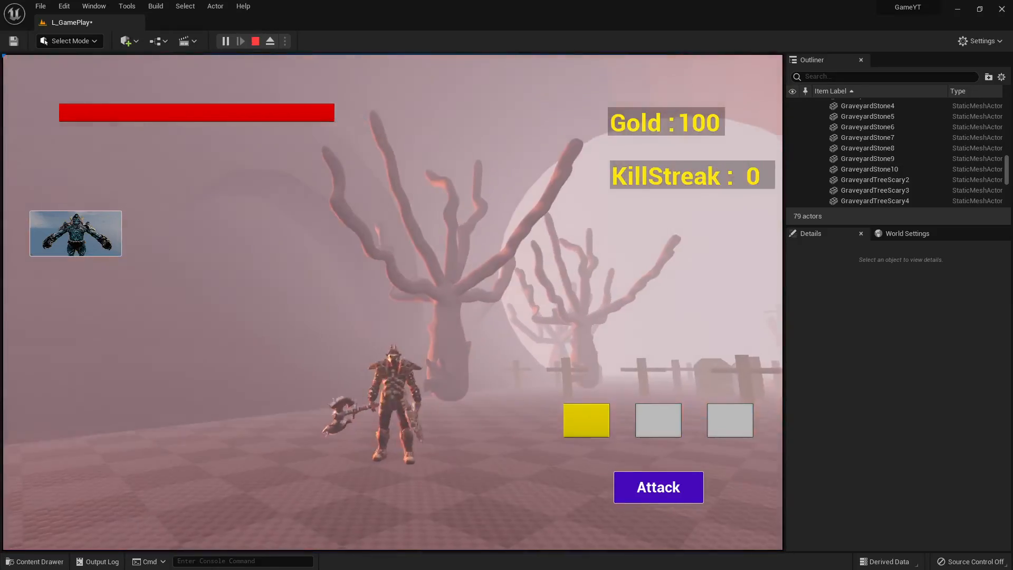
{"action": "key", "text": "w"}
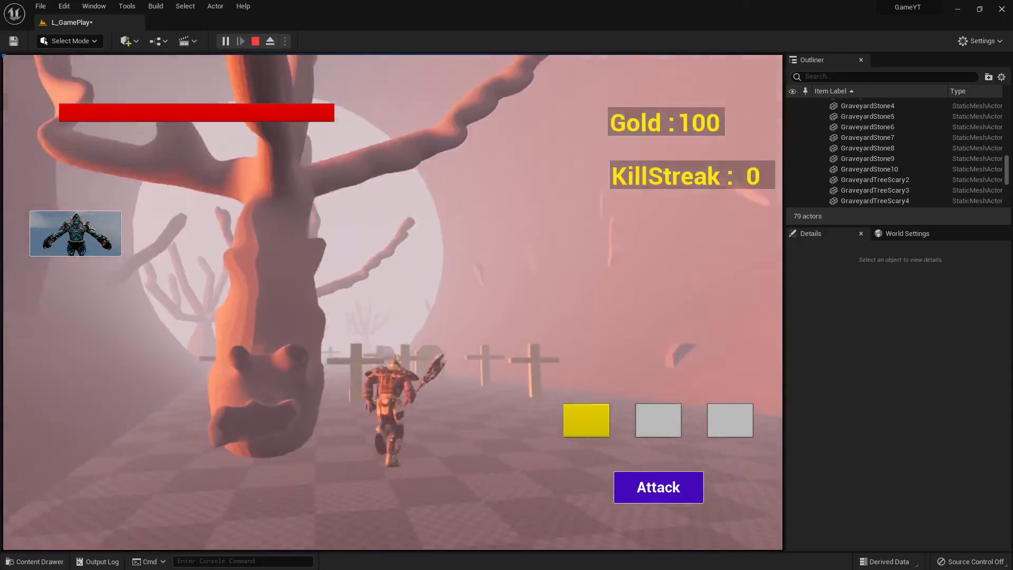
{"action": "key", "text": "w"}
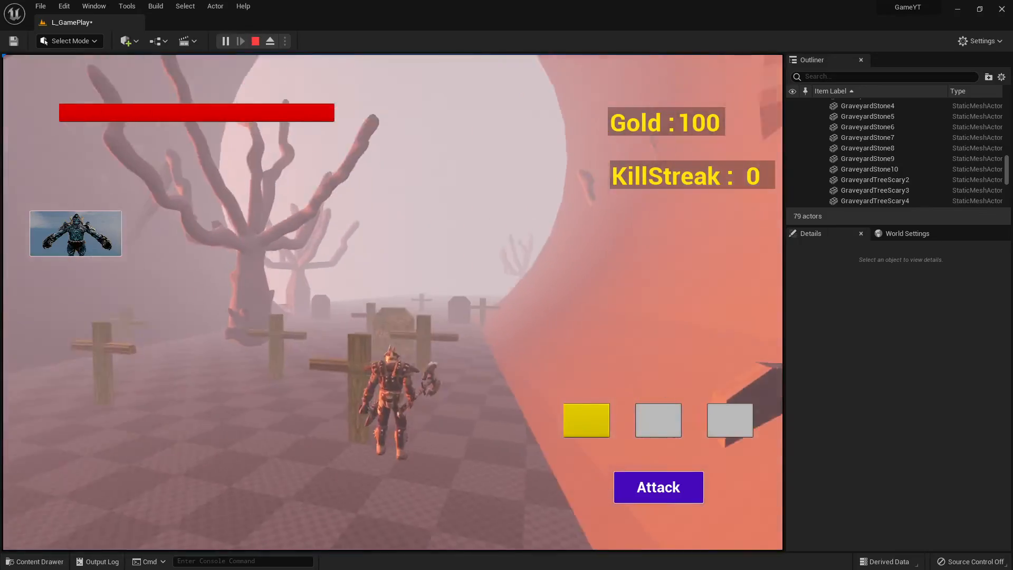
- Walk the character up to the pipe walls to check whether they block movement, and end the play session
{"action": "key", "text": "w"}
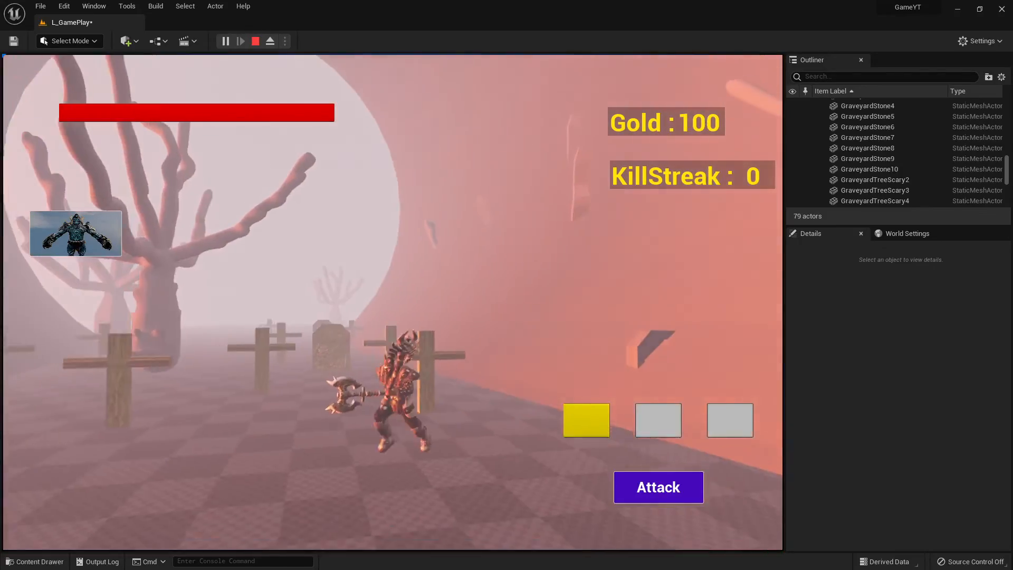
{"action": "key", "text": "w"}
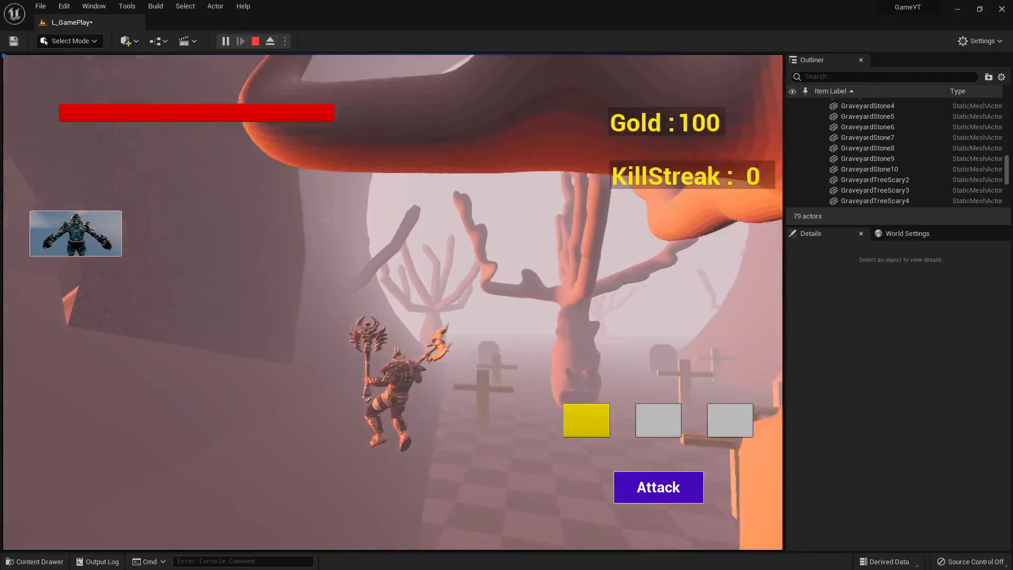
{"action": "key", "text": "w"}
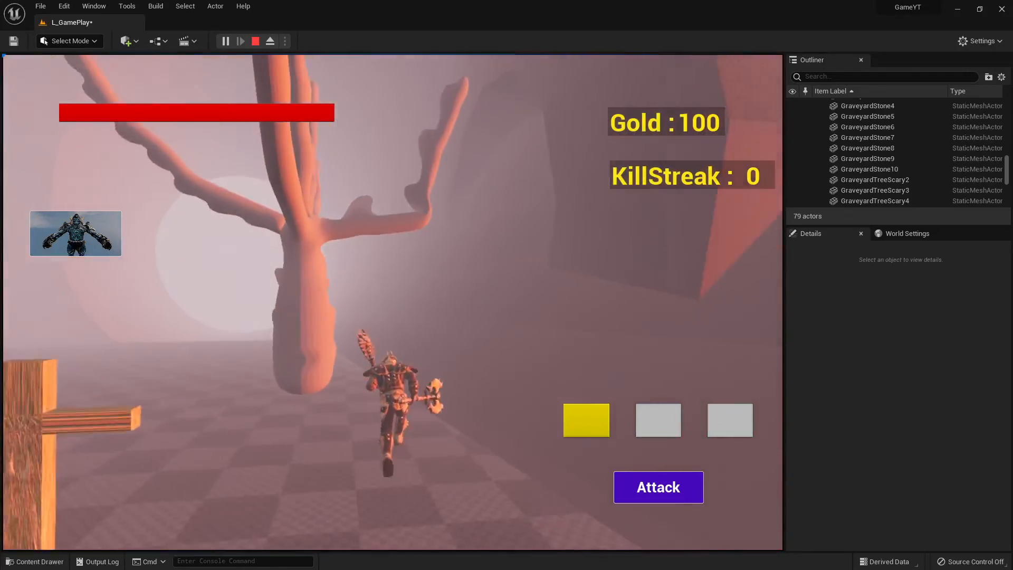
{"action": "key", "text": "w"}
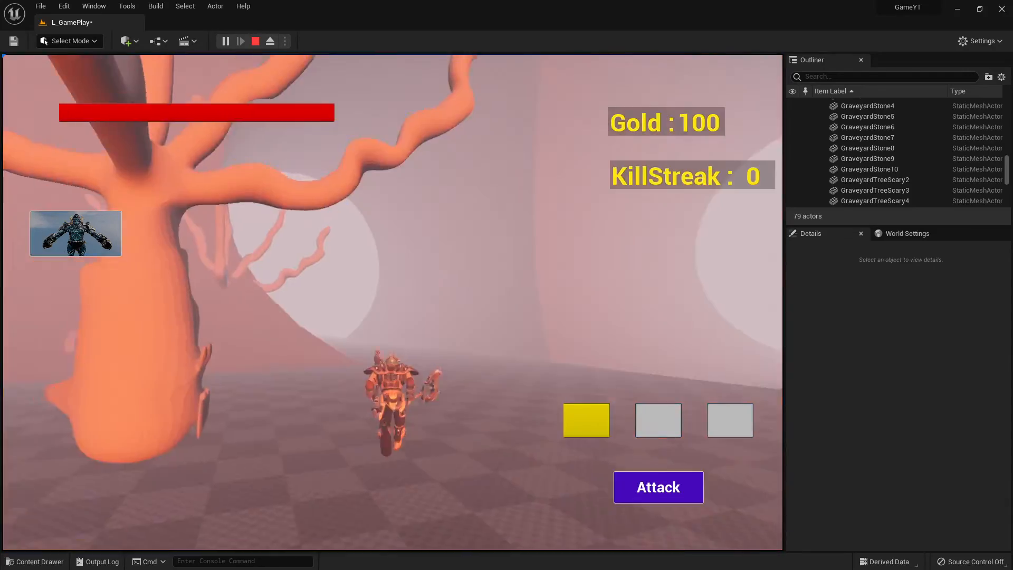
{"action": "key", "text": "shift+F1"}
{"action": "left_click", "coordinate": [259, 43]}
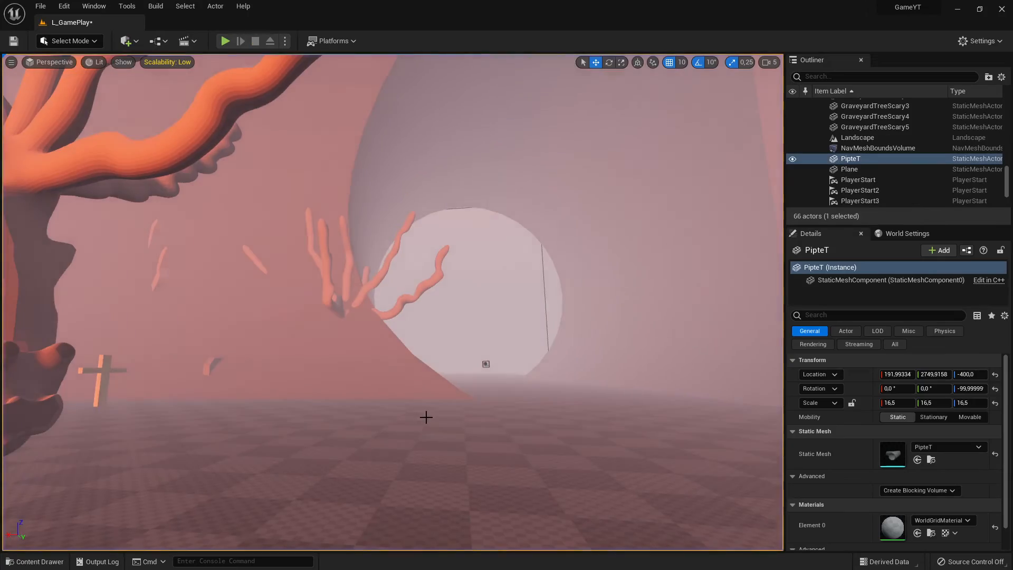
- Open the PipteT static mesh from the Blender content folder and dock its editor beside the L_GamePlay level
{"action": "key", "text": "w"}
{"action": "right_click_drag", "start_coordinate": [425, 417], "coordinate": [475, 332]}
{"action": "key", "text": "s"}
{"action": "key", "text": "w"}
{"action": "left_click", "coordinate": [35, 561]}
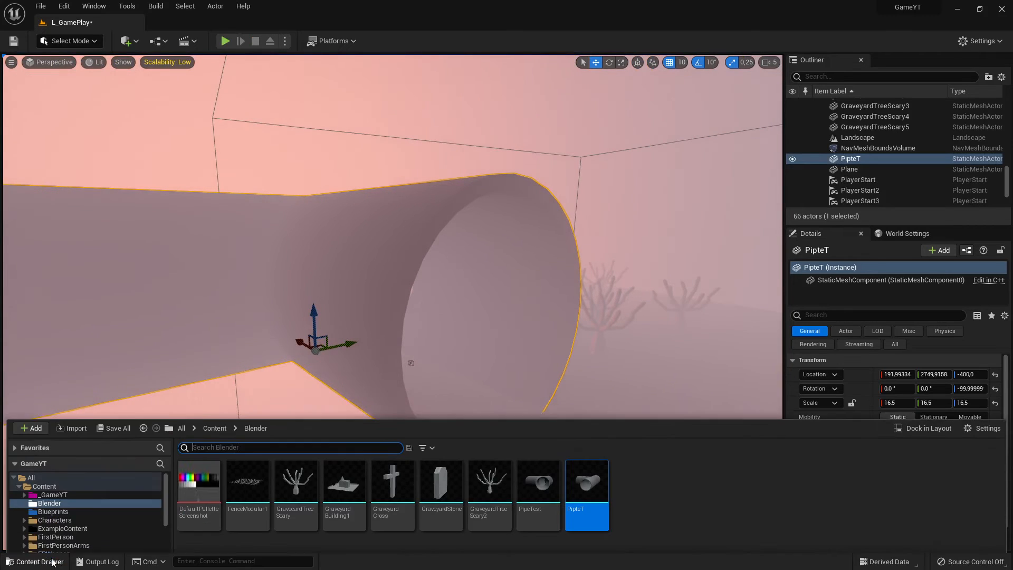
{"action": "double_click", "coordinate": [586, 459]}
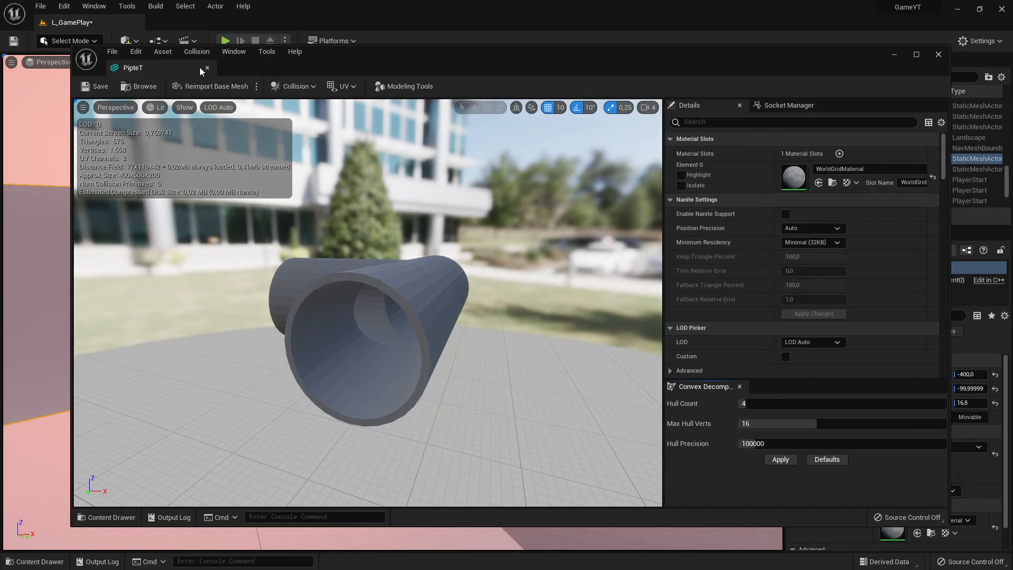
{"action": "left_click_drag", "start_coordinate": [131, 72], "coordinate": [170, 25]}
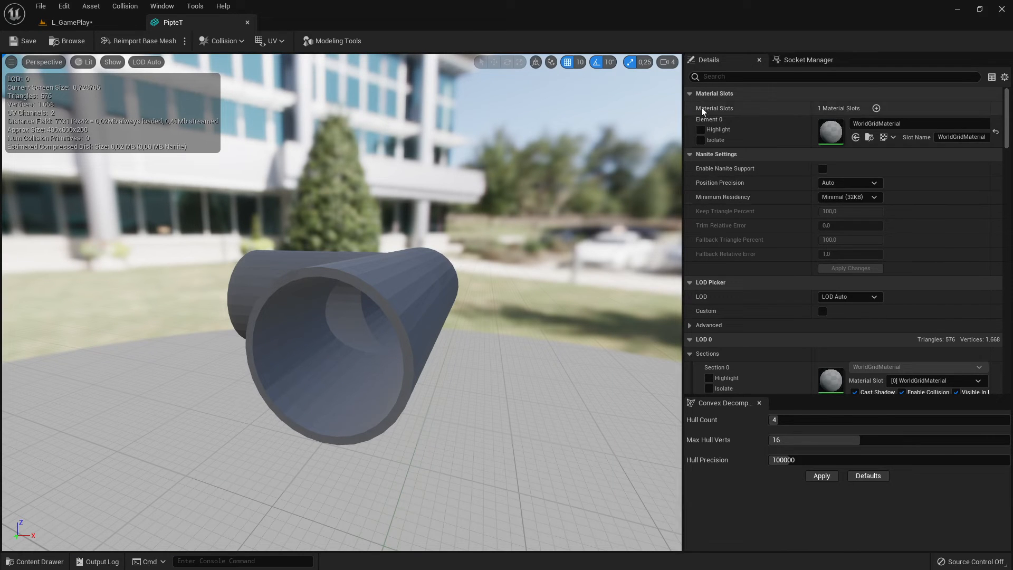
- Filter the PipteT mesh details by "col" to bring up the collision settings
{"action": "scroll", "coordinate": [803, 285], "scroll_direction": "down", "scroll_amount": 3}
{"action": "scroll", "coordinate": [797, 221], "scroll_direction": "up", "scroll_amount": 3}
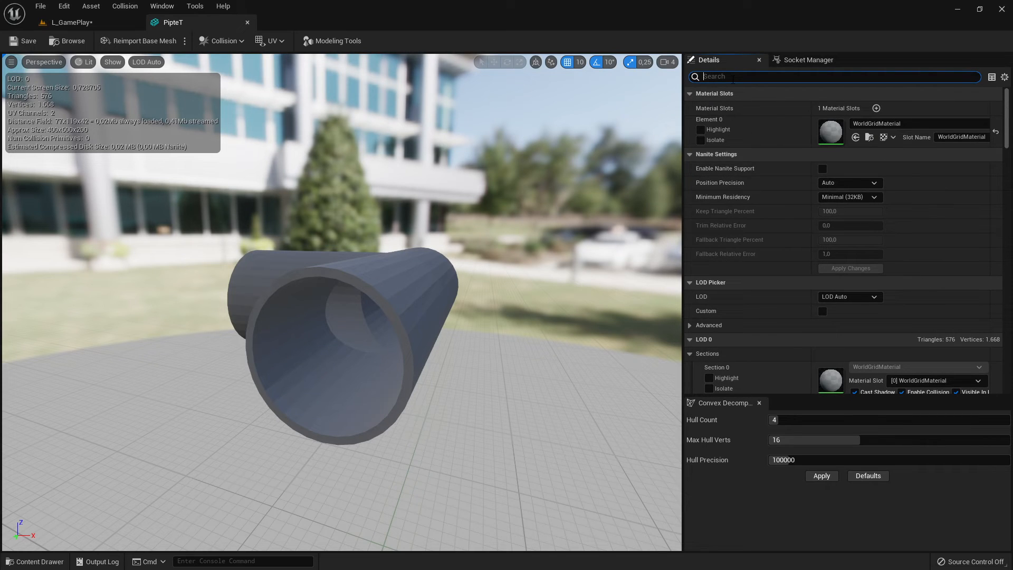
{"action": "type", "text": "ol"}
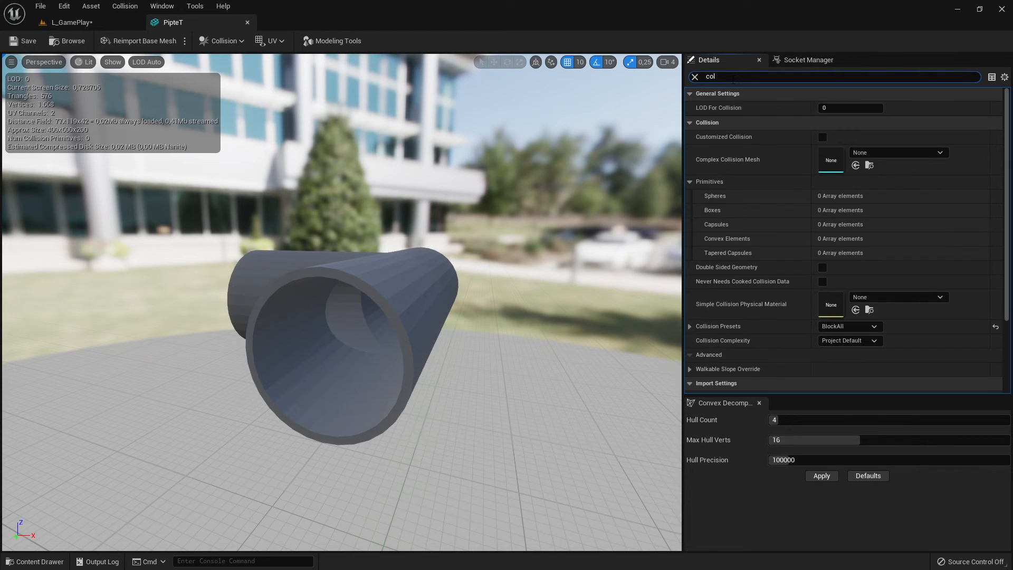
- Try a box simplified collision on the PipteT mesh and remove it again
{"action": "left_click", "coordinate": [125, 7]}
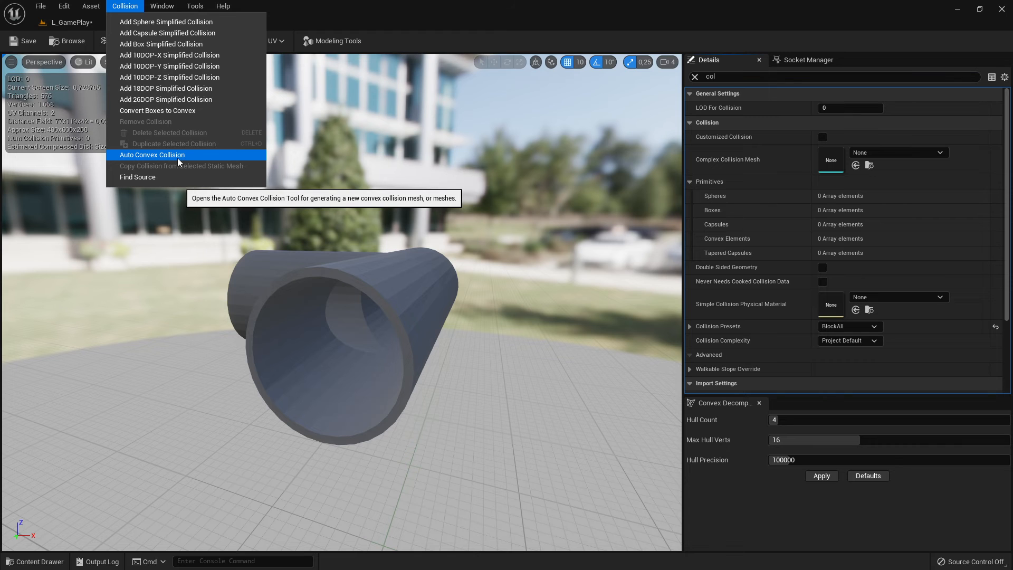
{"action": "left_click", "coordinate": [174, 44]}
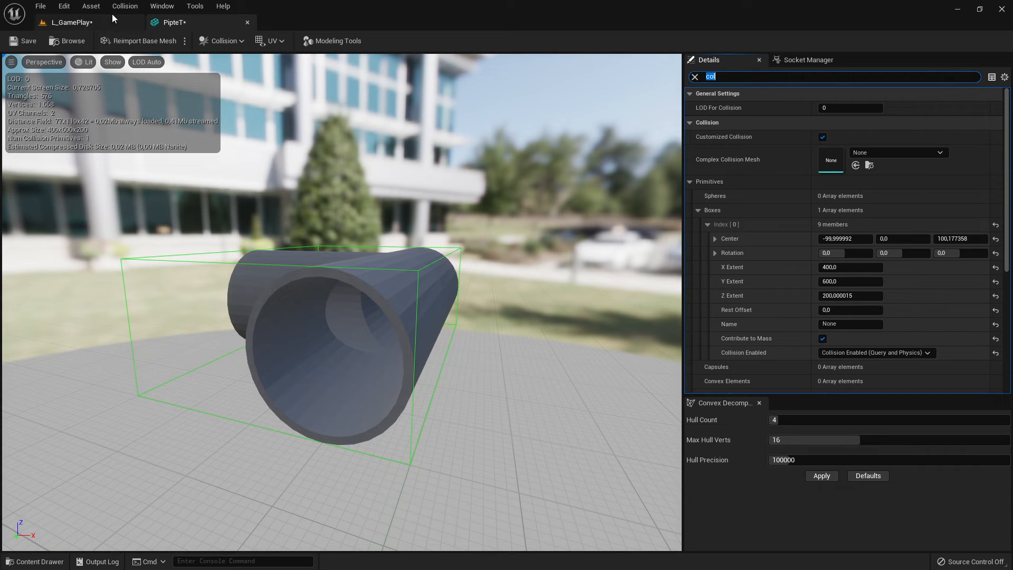
{"action": "left_click", "coordinate": [126, 7]}
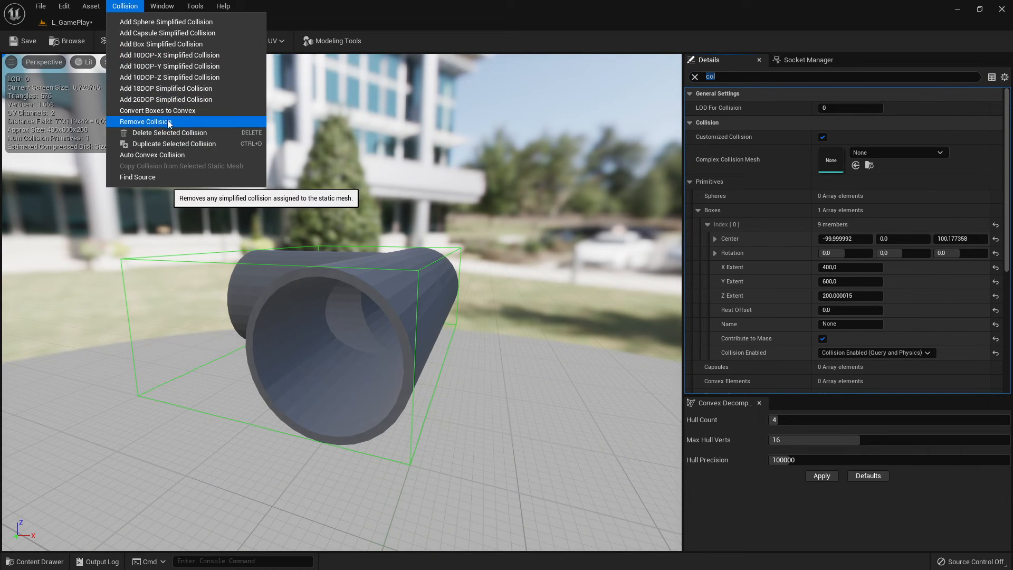
{"action": "left_click", "coordinate": [168, 122]}
- Try Auto Convex Collision on the PipteT mesh, inspect the hulls around the pipe opening, and remove the collision
{"action": "left_click", "coordinate": [125, 7]}
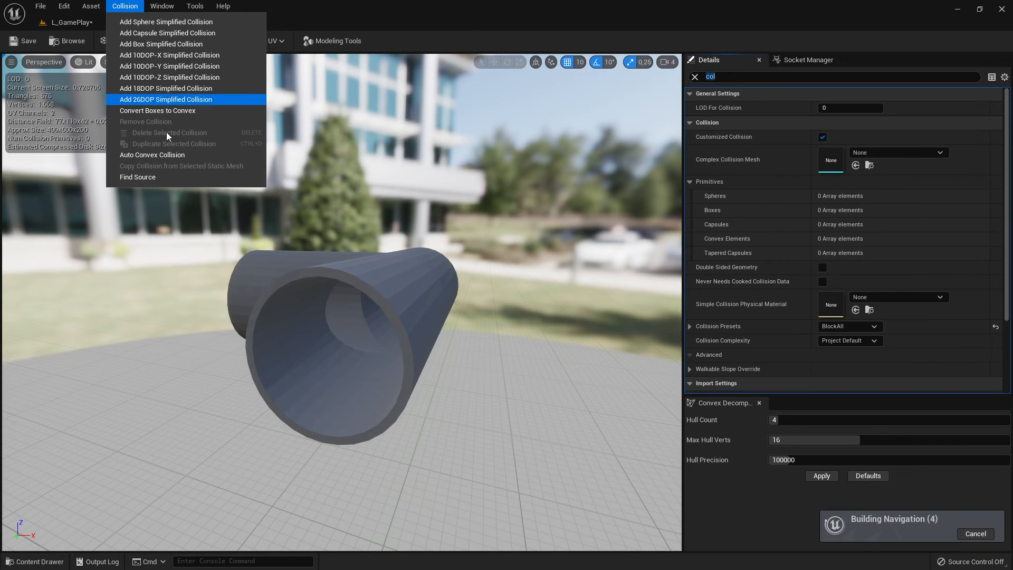
{"action": "left_click", "coordinate": [159, 154]}
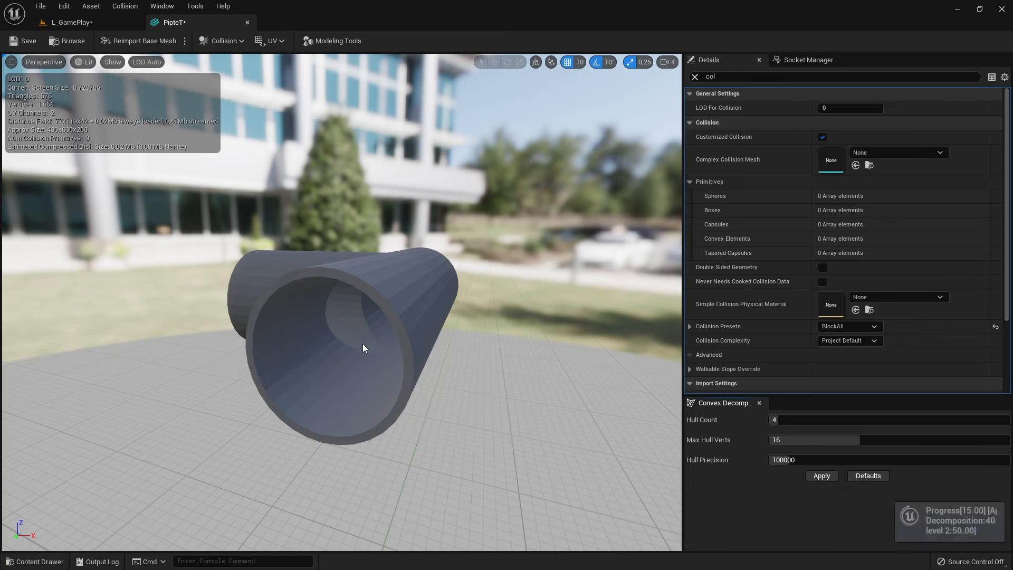
{"action": "right_click_drag", "start_coordinate": [284, 390], "coordinate": [171, 306]}
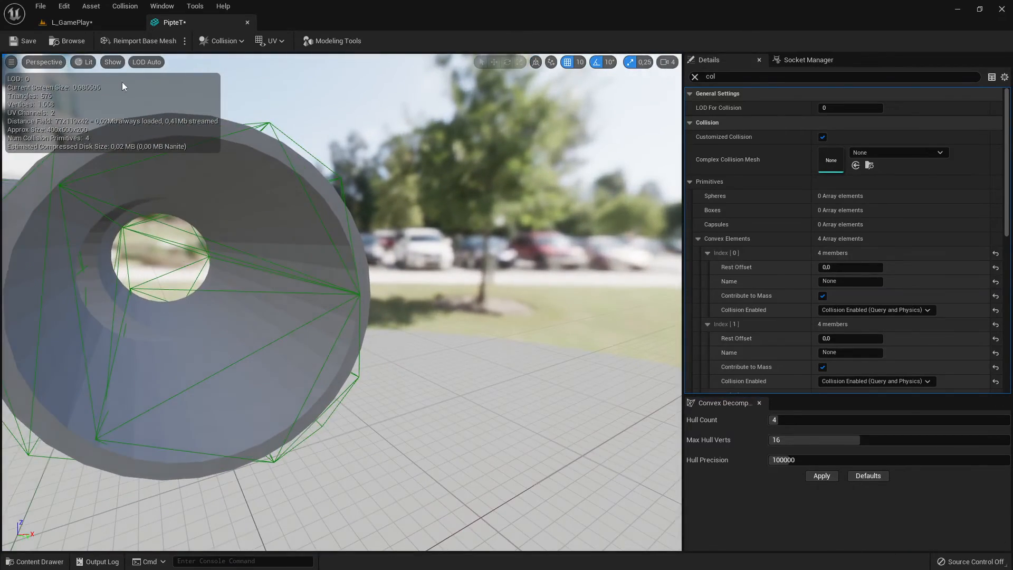
{"action": "left_click", "coordinate": [120, 7]}
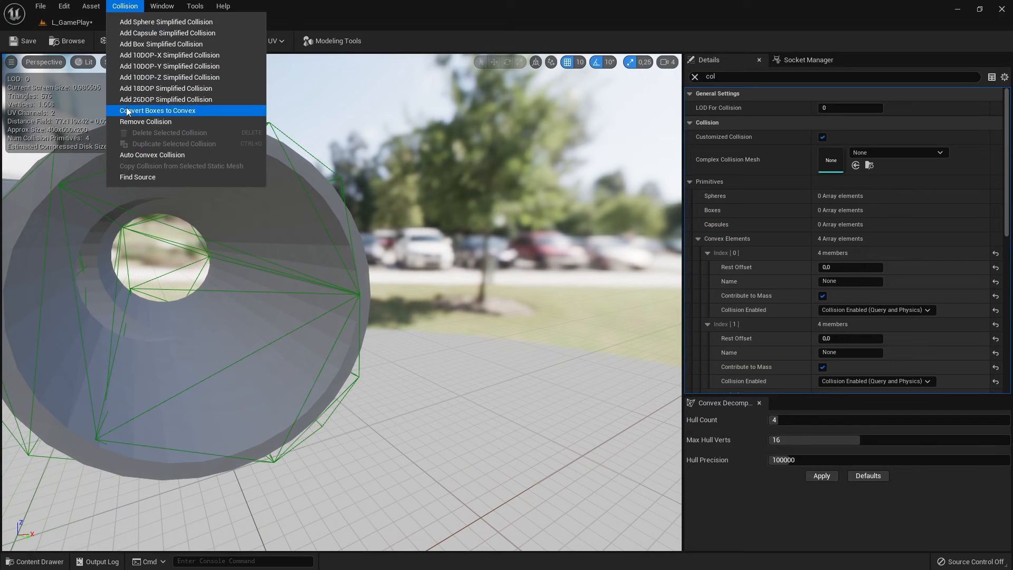
{"action": "left_click", "coordinate": [157, 122]}
- Set PipteT's collision complexity to Use Complex Collision As Simple, inspect the collision wireframe around the pipe, and save the mesh
{"action": "right_click_drag", "start_coordinate": [305, 236], "coordinate": [364, 263]}
{"action": "right_click_drag", "start_coordinate": [408, 302], "coordinate": [395, 310]}
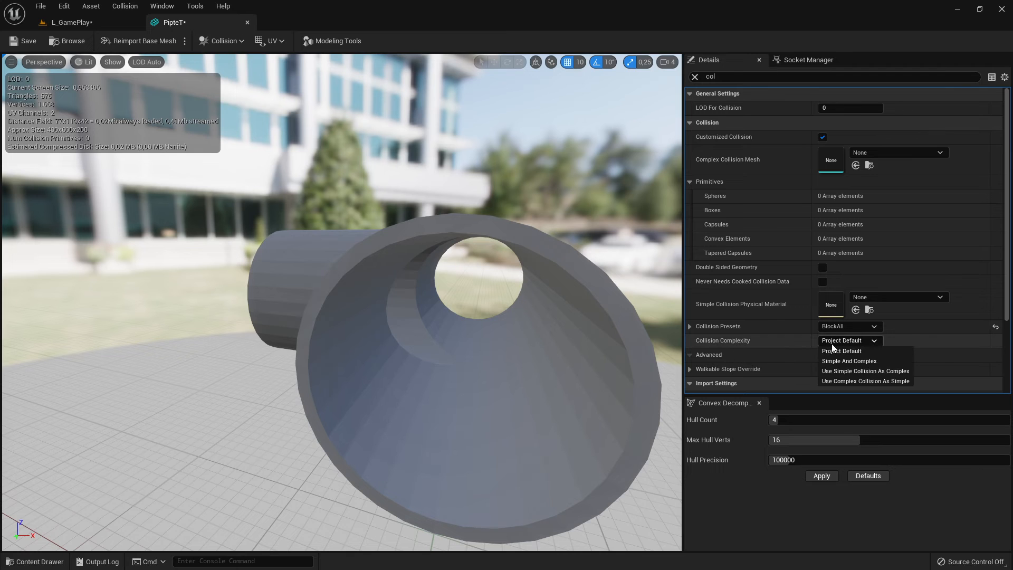
{"action": "left_click", "coordinate": [877, 383]}
{"action": "left_click_drag", "start_coordinate": [636, 366], "coordinate": [190, 362], "text": "alt"}
{"action": "right_click_drag", "start_coordinate": [369, 272], "coordinate": [366, 272]}
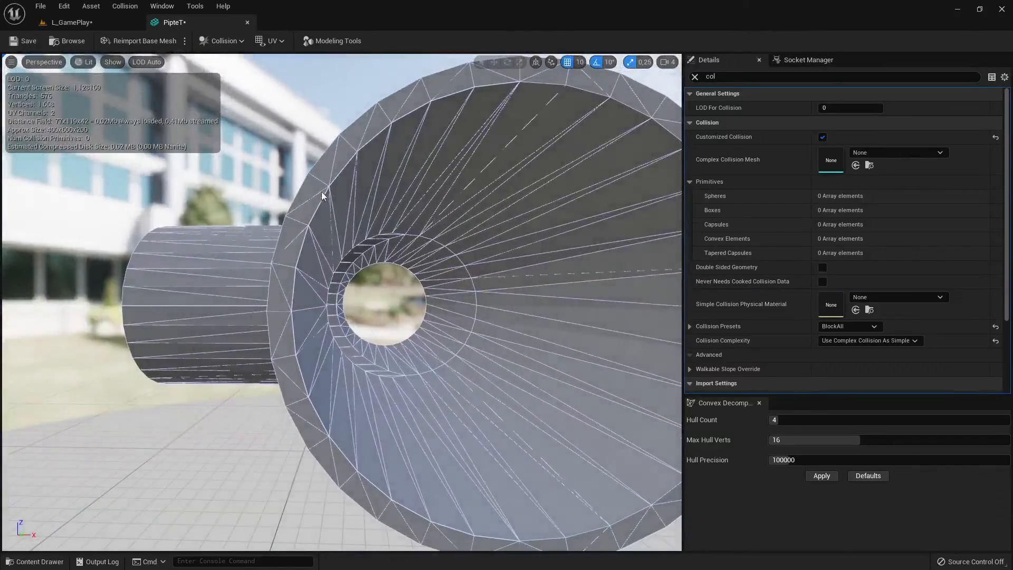
{"action": "mouse_move", "coordinate": [357, 440]}
{"action": "left_mouse_down", "text": "alt"}
{"action": "mouse_move", "coordinate": [174, 438]}
{"action": "mouse_move", "coordinate": [338, 438]}
{"action": "left_mouse_up", "text": "alt"}
{"action": "mouse_move", "coordinate": [356, 439]}
{"action": "right_mouse_down"}
{"action": "mouse_move", "coordinate": [343, 440]}
{"action": "mouse_move", "coordinate": [422, 438]}
{"action": "mouse_move", "coordinate": [338, 438]}
{"action": "right_mouse_up"}
{"action": "right_click_drag", "start_coordinate": [391, 359], "coordinate": [388, 393]}
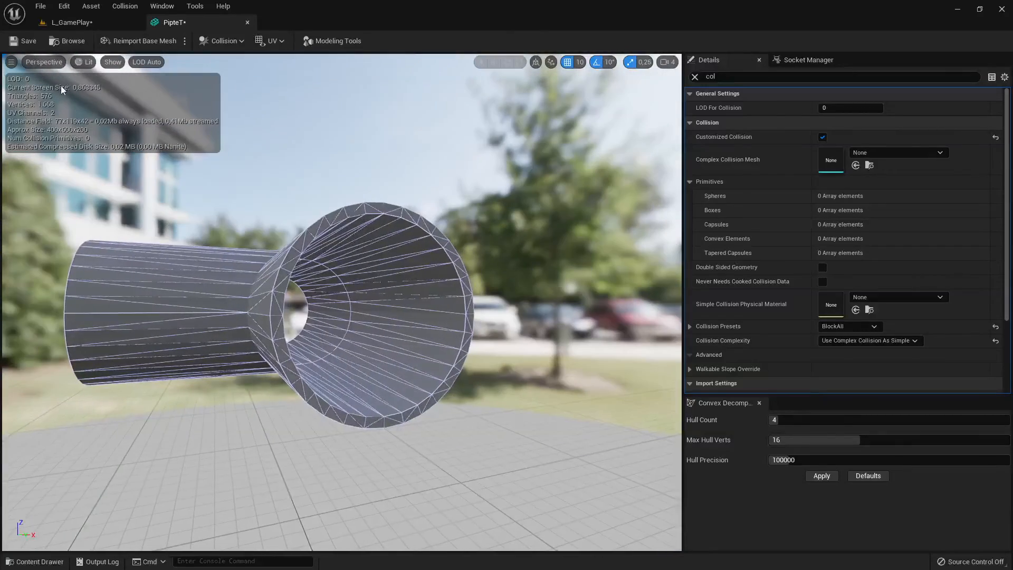
- Return to the L_GamePlay level, save it and start a play session
{"action": "left_click", "coordinate": [85, 26]}
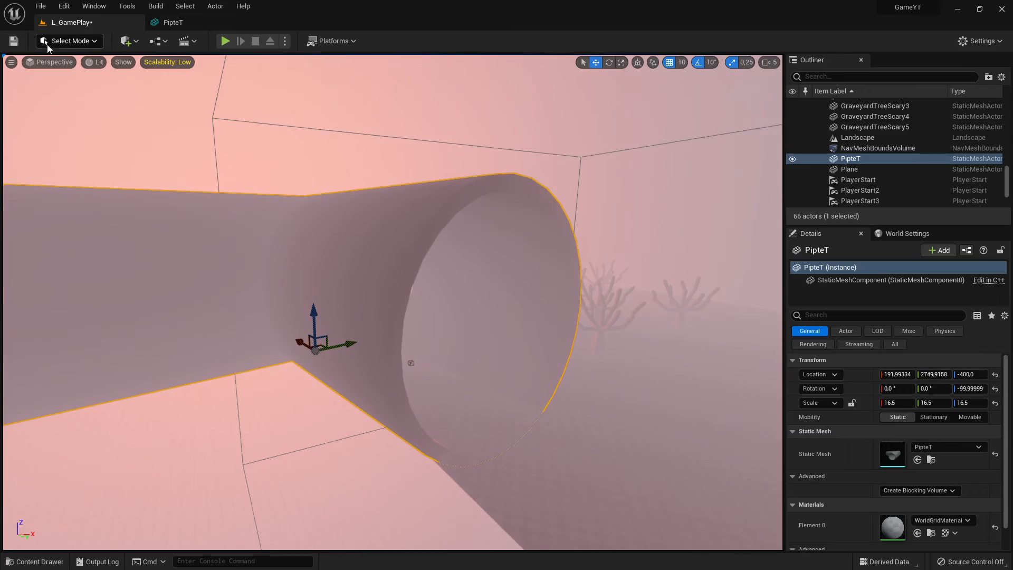
{"action": "left_click", "coordinate": [15, 44]}
{"action": "left_click", "coordinate": [225, 40]}
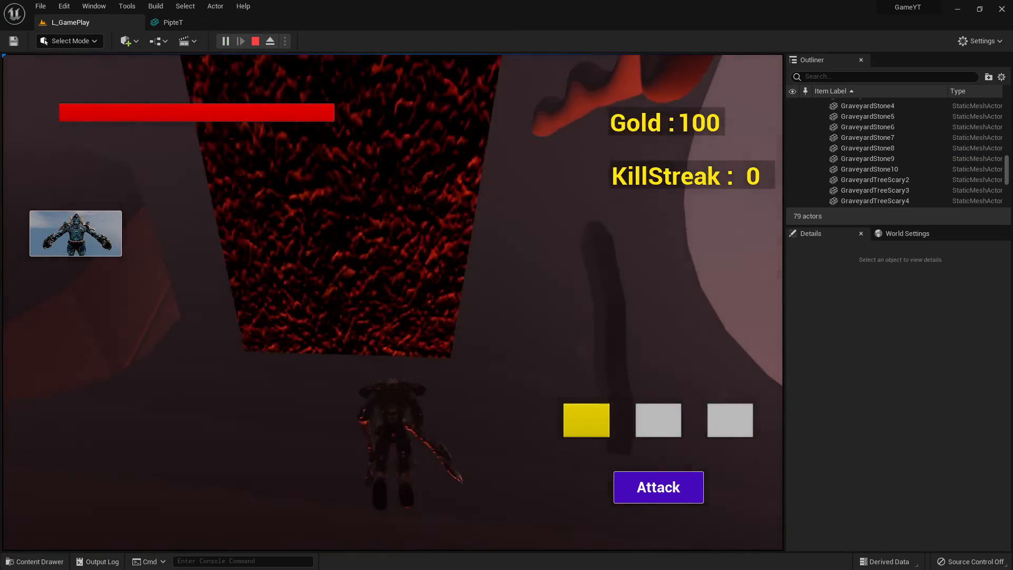
- Run and jump the character against the pipe walls and through the graveyard to test collision, and end the play session
{"action": "key", "text": "w"}
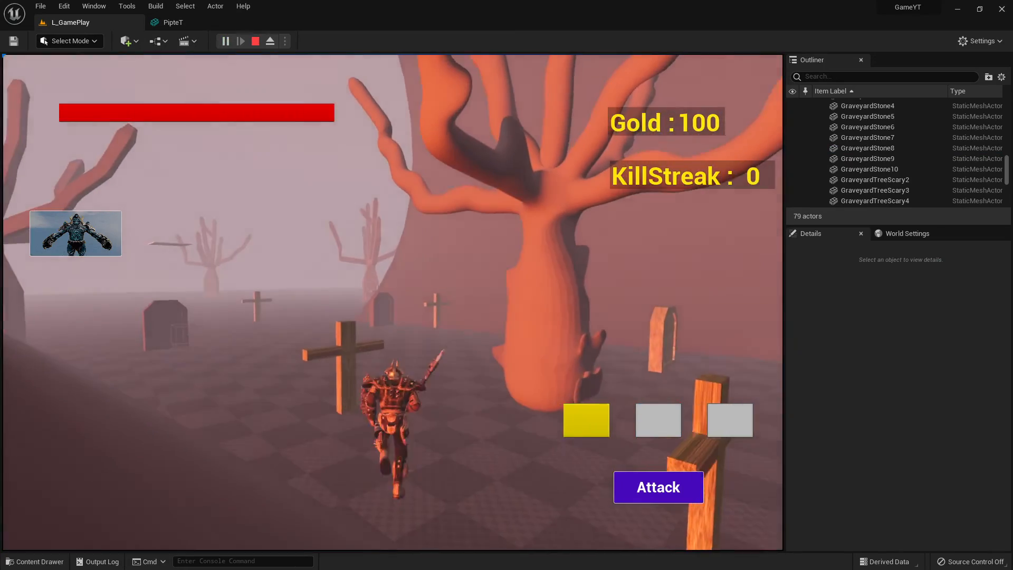
{"action": "key", "text": "w"}
{"action": "key", "text": "space"}
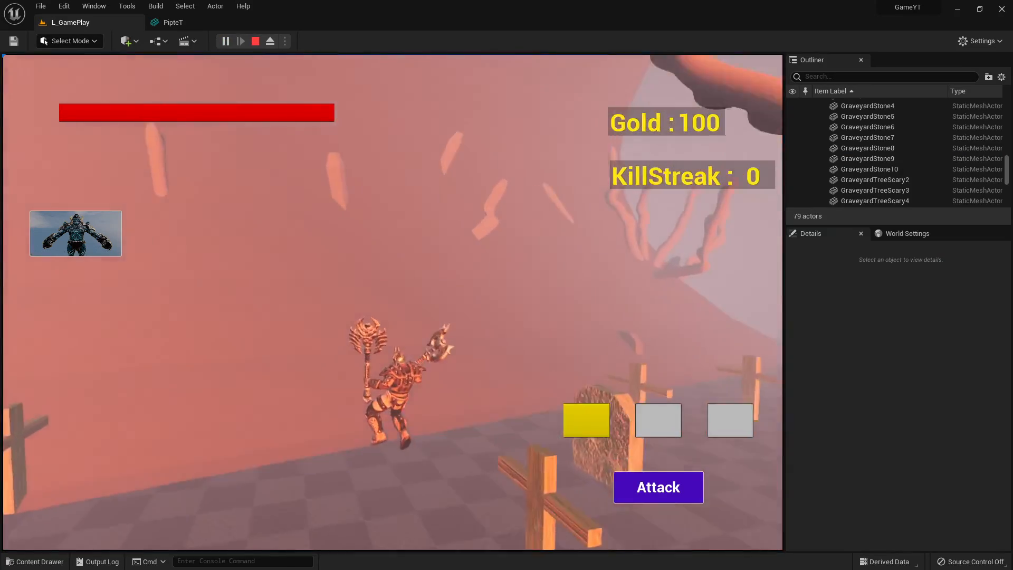
{"action": "key", "text": "w"}
{"action": "key", "text": "w"}
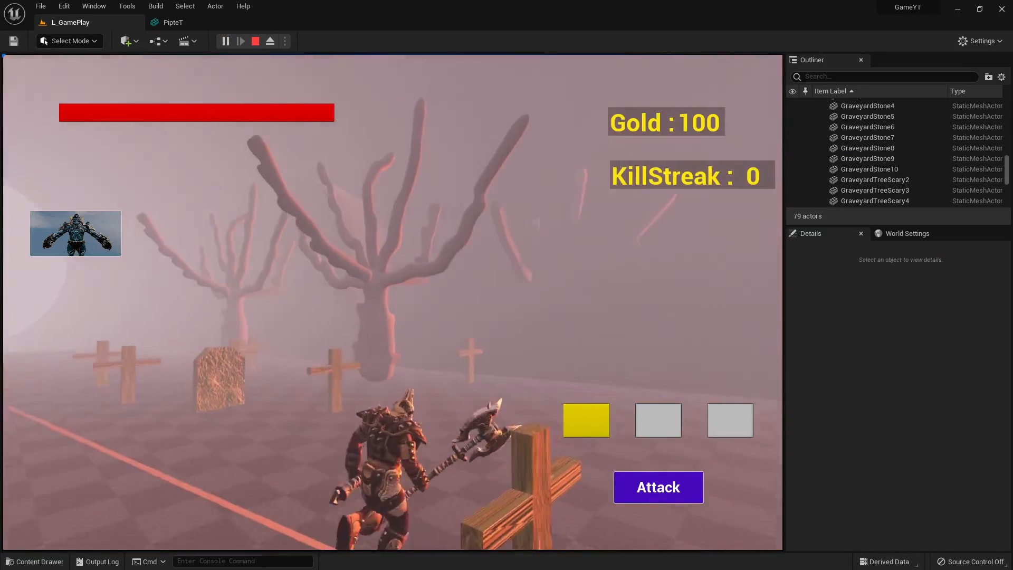
{"action": "key", "text": "w"}
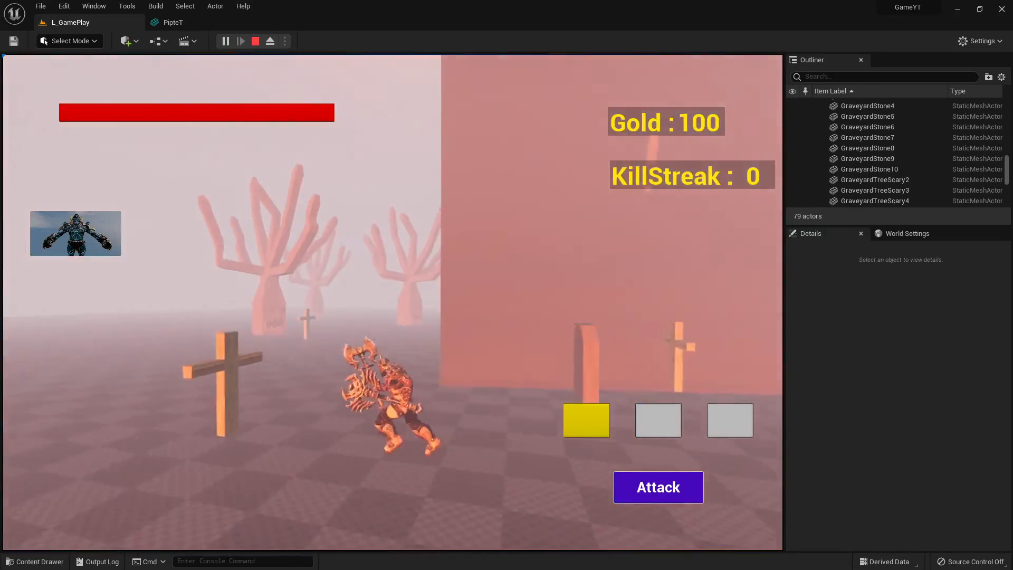
{"action": "key", "text": "w"}
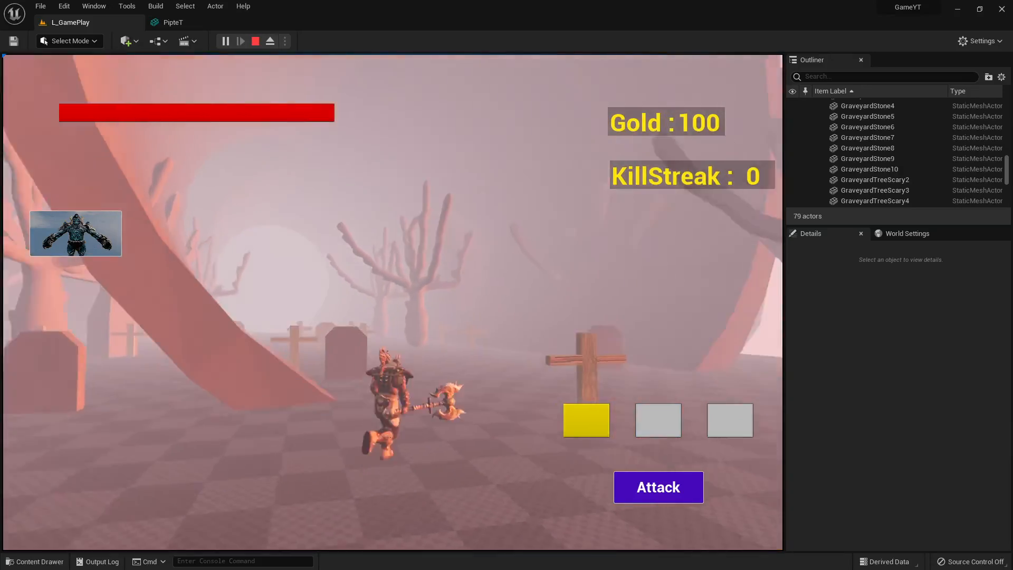
{"action": "key", "text": "w"}
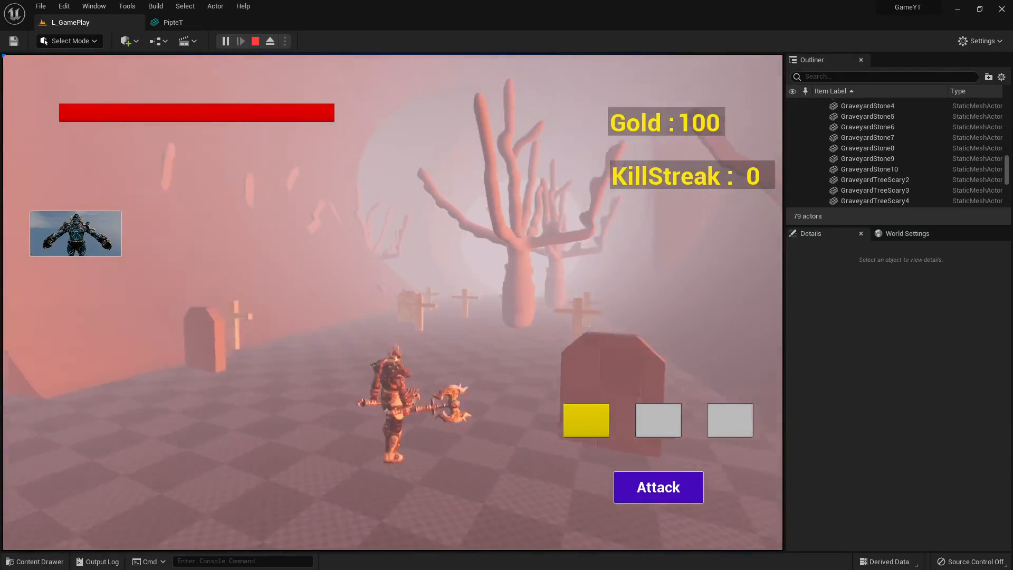
{"action": "key", "text": "w"}
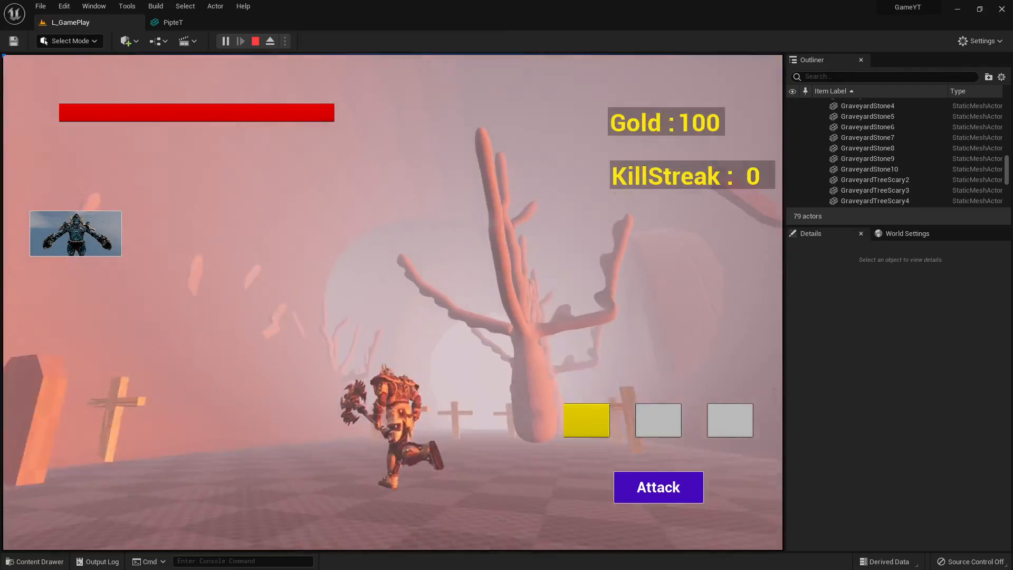
{"action": "left_click", "coordinate": [256, 41]}
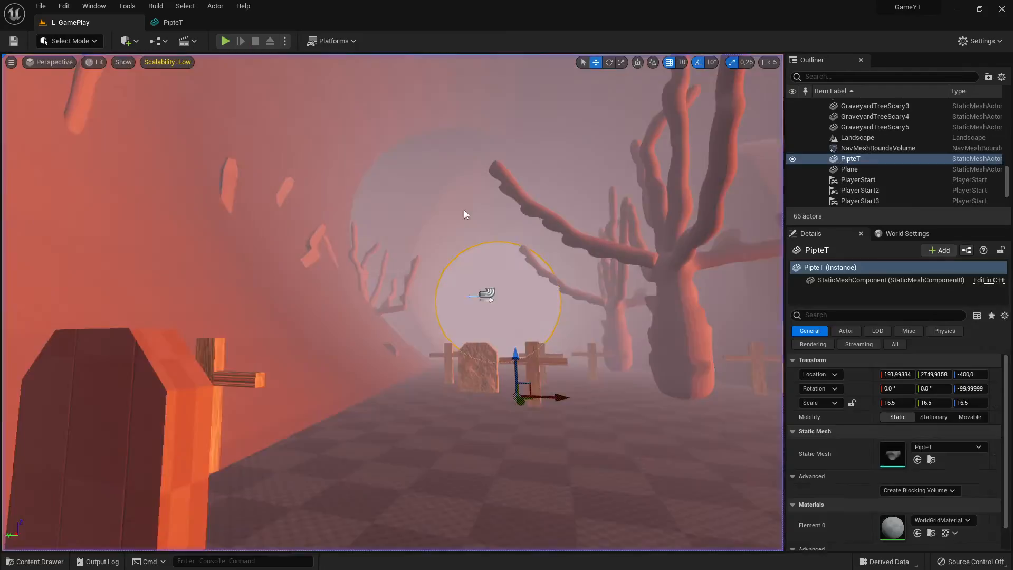
- Duplicate PipteT and place the copy end to end with the original at about X 9892, Y 1039, Z -400
{"action": "mouse_move", "coordinate": [464, 211]}
{"action": "right_mouse_down"}
{"action": "mouse_move", "coordinate": [448, 153]}
{"action": "mouse_move", "coordinate": [374, 206]}
{"action": "mouse_move", "coordinate": [475, 192]}
{"action": "mouse_move", "coordinate": [446, 218]}
{"action": "right_mouse_up"}
{"action": "key", "text": "s"}
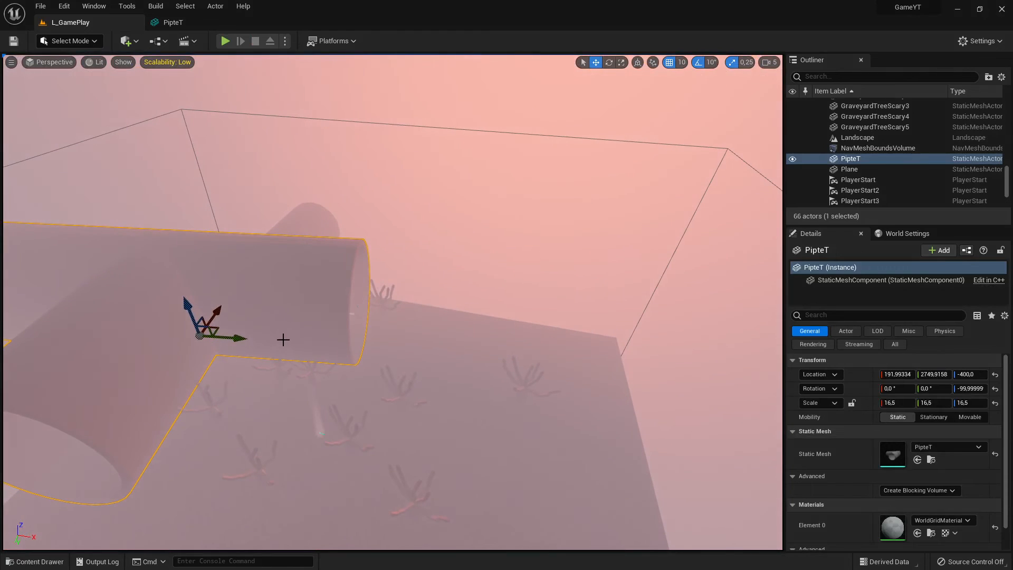
{"action": "left_click_drag", "start_coordinate": [241, 340], "coordinate": [618, 377], "text": "alt"}
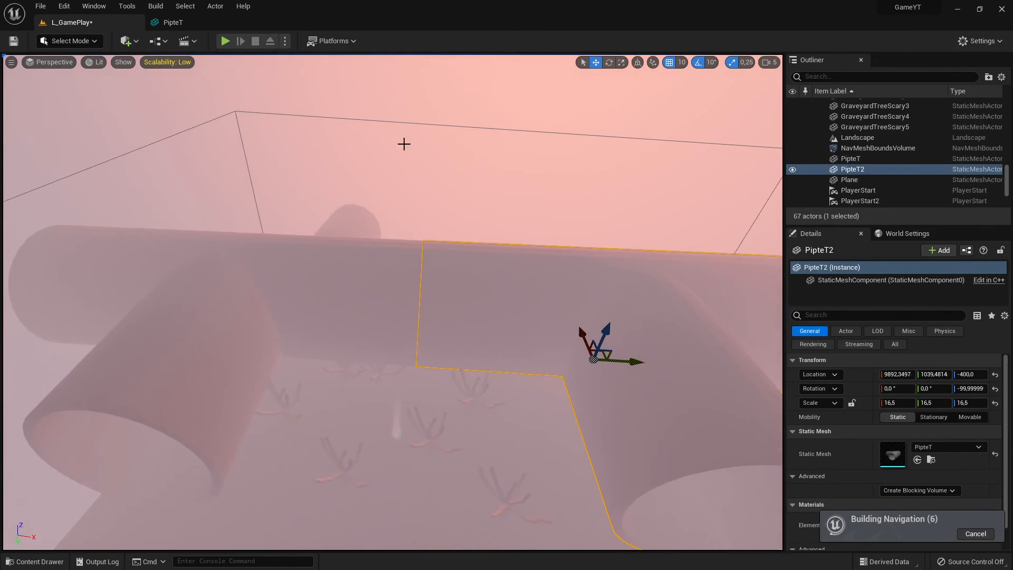
- Play-test the level by running the character through the joined pipes and turning toward the side opening, and end the play session
{"action": "left_click", "coordinate": [224, 42]}
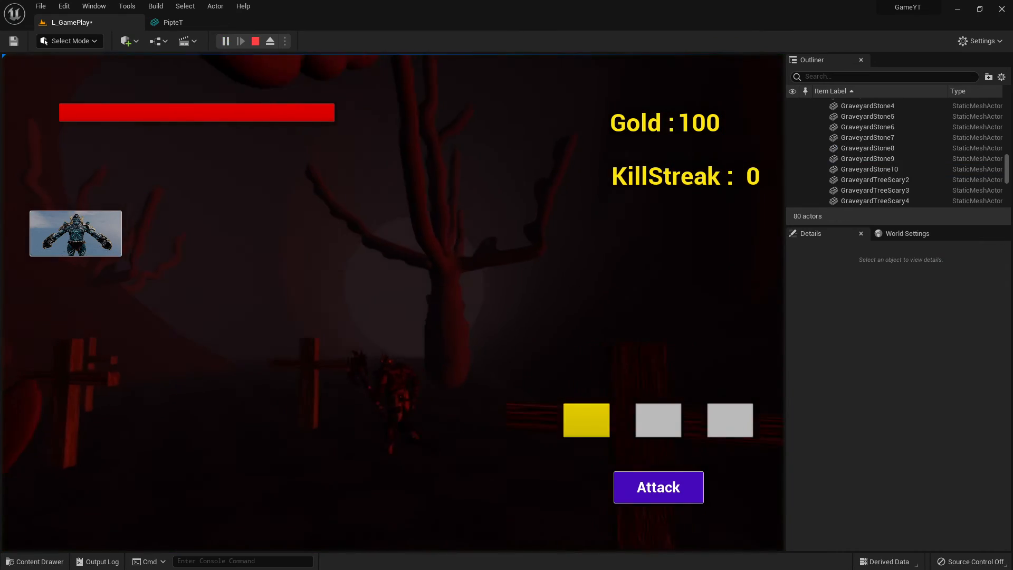
{"action": "key", "text": "w"}
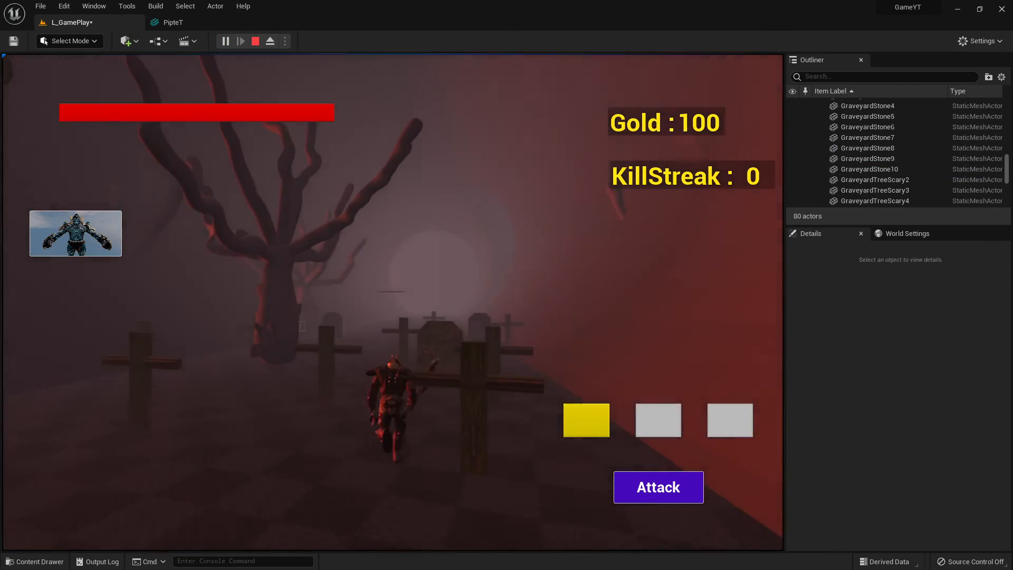
{"action": "key", "text": "w"}
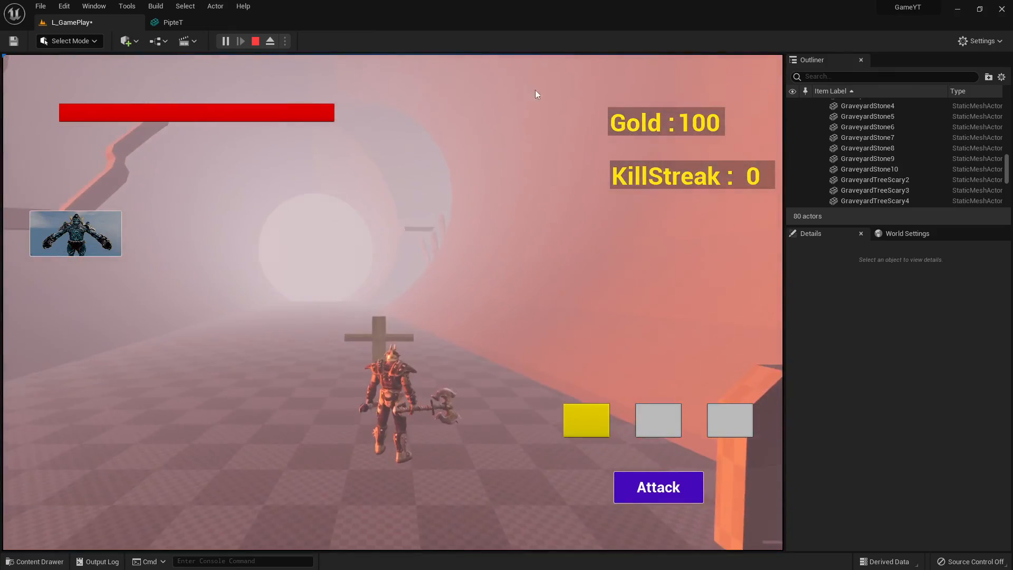
{"action": "key", "text": "w"}
{"action": "left_click_drag", "start_coordinate": [536, 95], "coordinate": [422, 106]}
{"action": "key", "text": "w"}
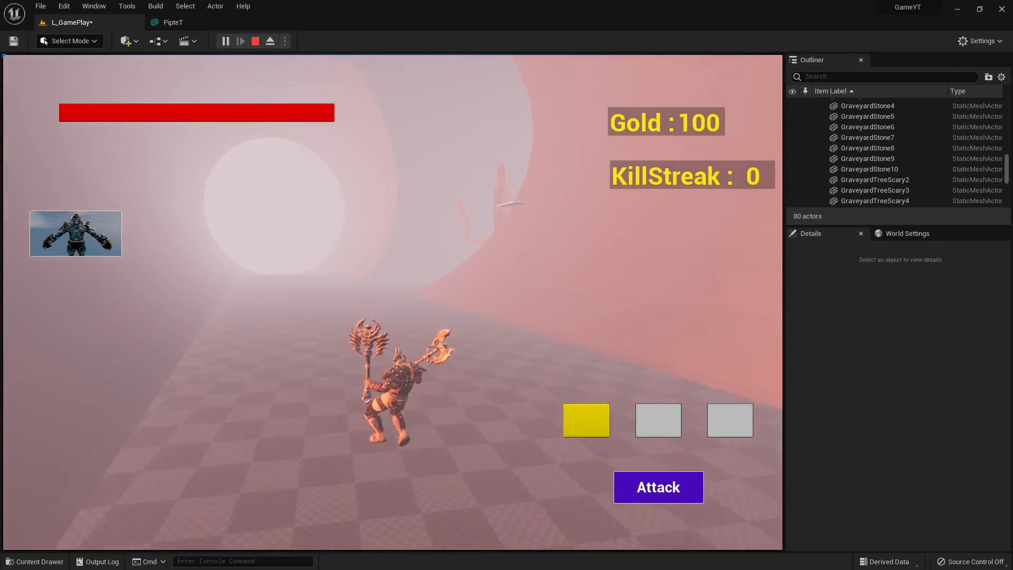
{"action": "key", "text": "w"}
{"action": "key", "text": "w"}
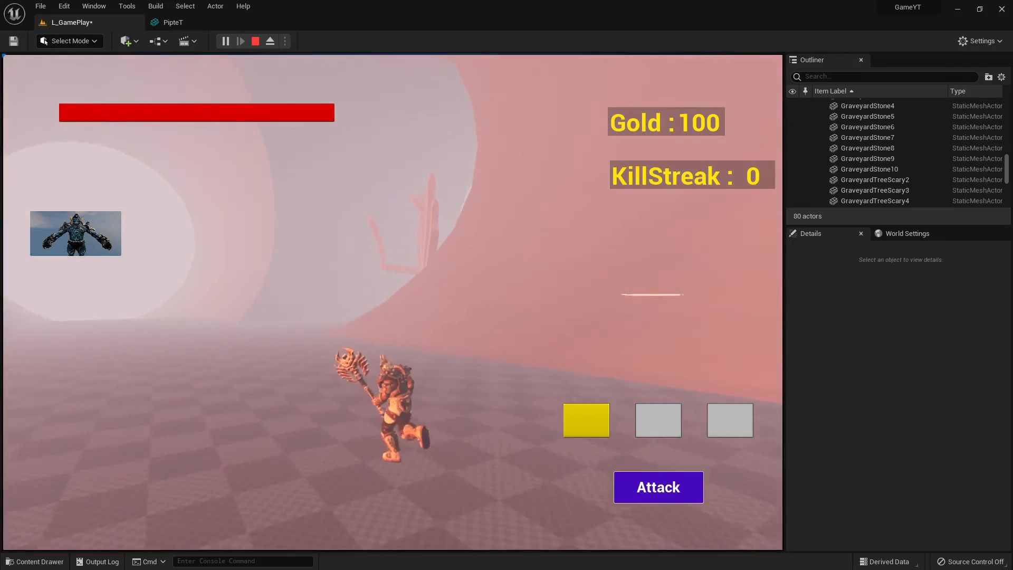
{"action": "left_click", "coordinate": [266, 46]}
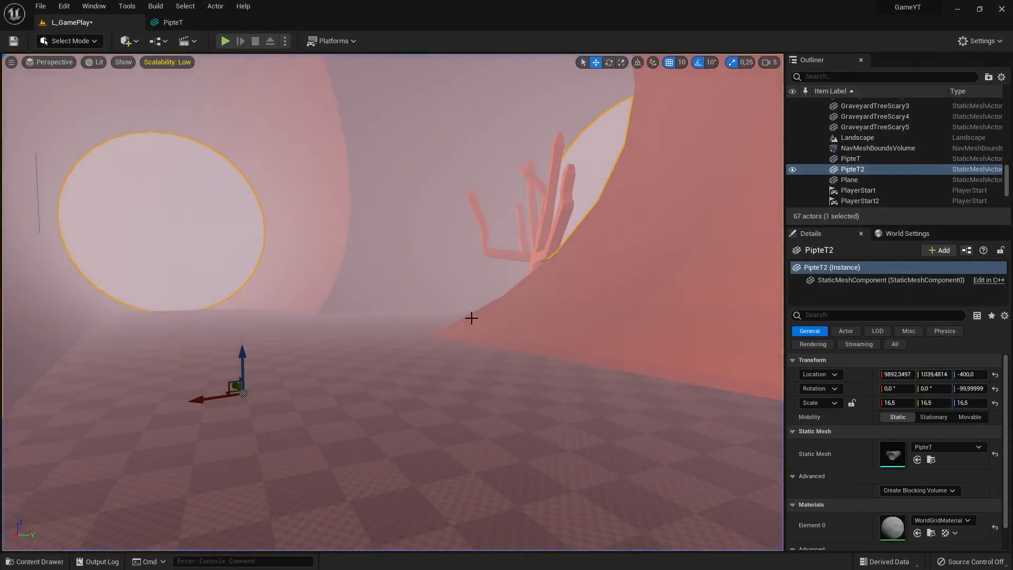
- Review the PipteT mesh's collision settings, return to L_GamePlay, and switch to Blender to examine the Tee Joint's openings and branch from several sides
{"action": "left_click", "coordinate": [174, 22]}
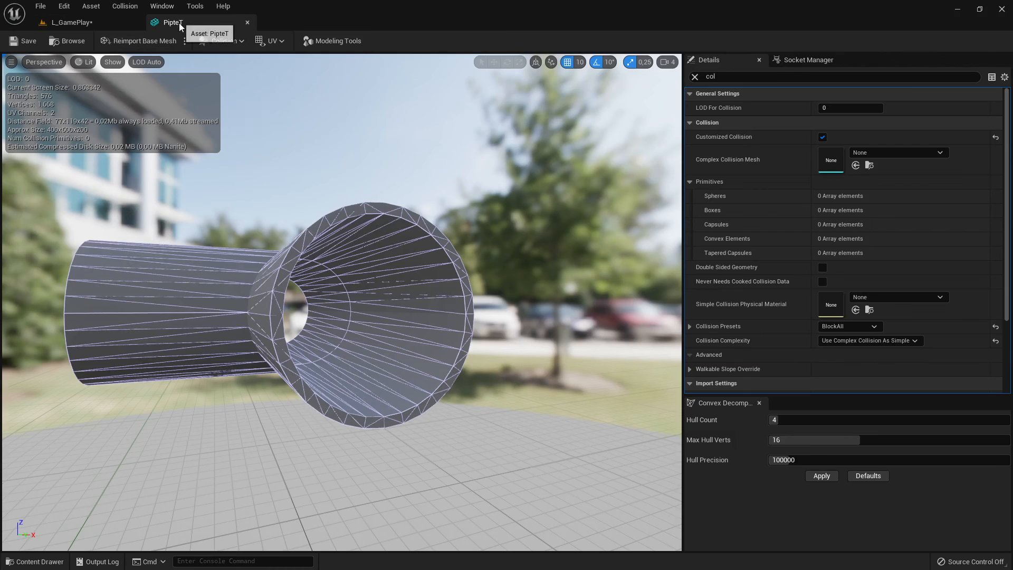
{"action": "left_click", "coordinate": [88, 24]}
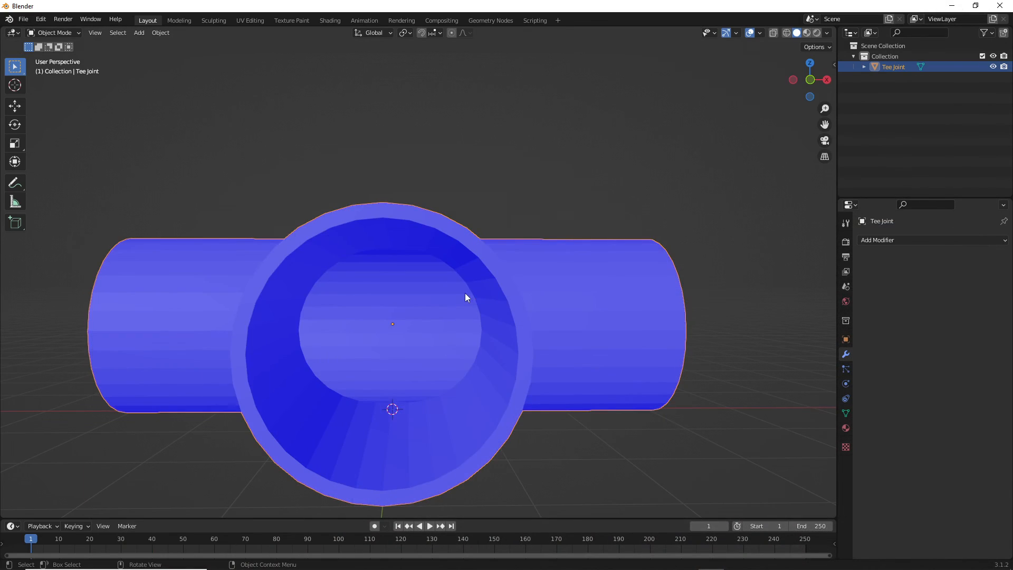
{"action": "scroll", "coordinate": [465, 285], "scroll_direction": "down", "scroll_amount": 7}
{"action": "middle_click_drag", "start_coordinate": [465, 279], "coordinate": [392, 339]}
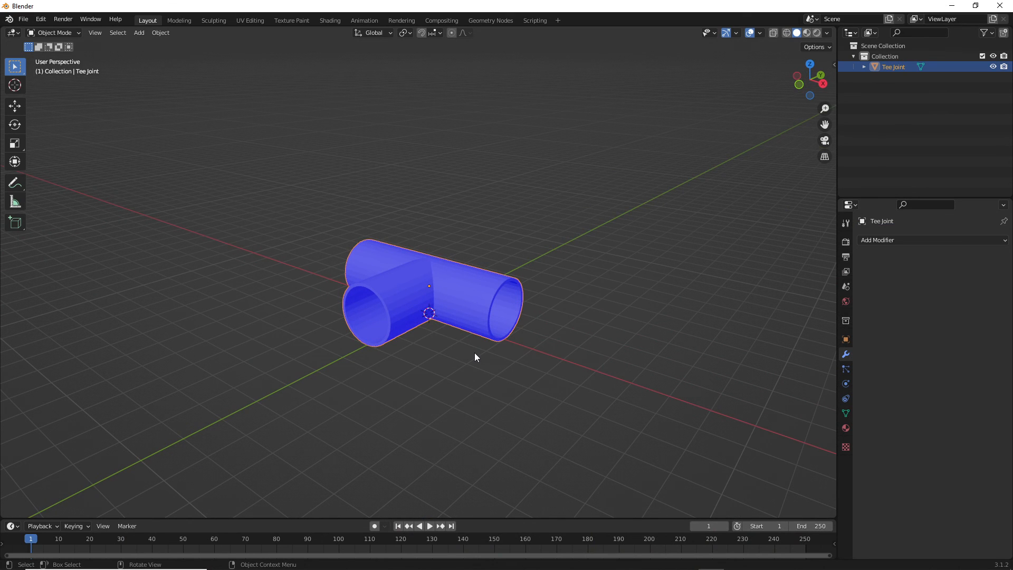
{"action": "scroll", "coordinate": [516, 331], "scroll_direction": "up", "scroll_amount": 5}
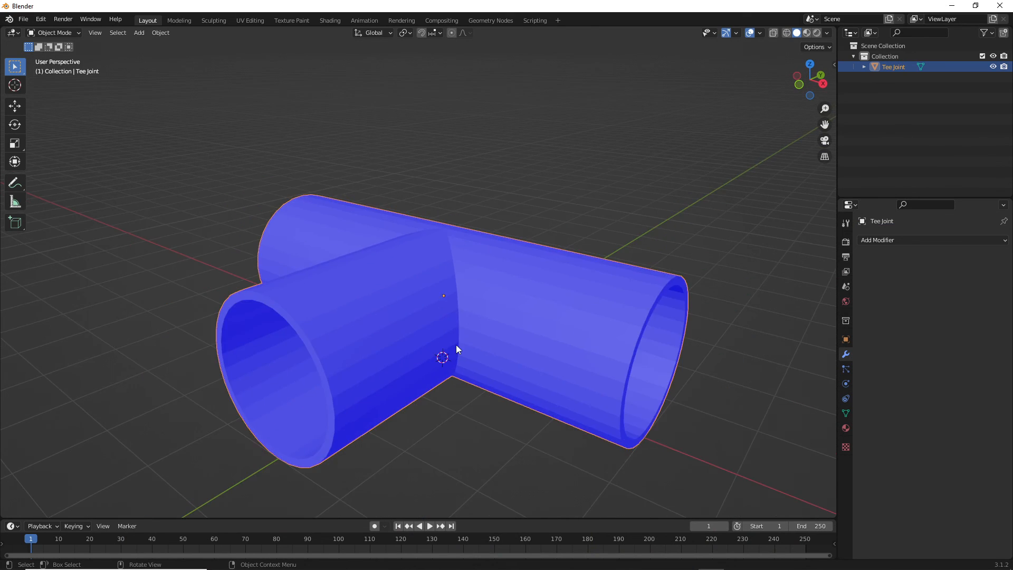
{"action": "middle_click_drag", "start_coordinate": [350, 338], "coordinate": [531, 377]}
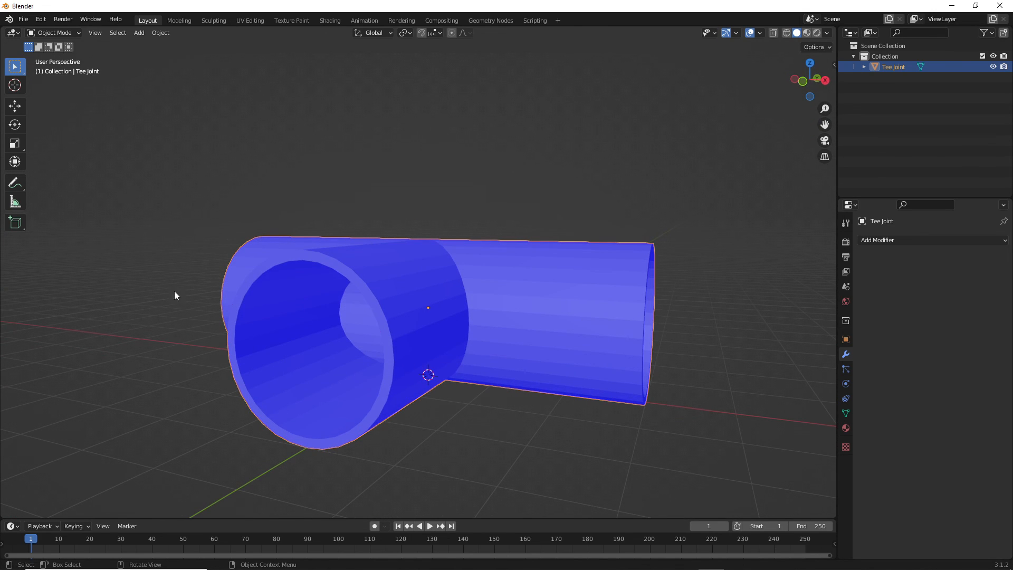
{"action": "scroll", "coordinate": [506, 332], "scroll_direction": "down", "scroll_amount": 3}
{"action": "middle_click_drag", "start_coordinate": [513, 329], "coordinate": [438, 346]}
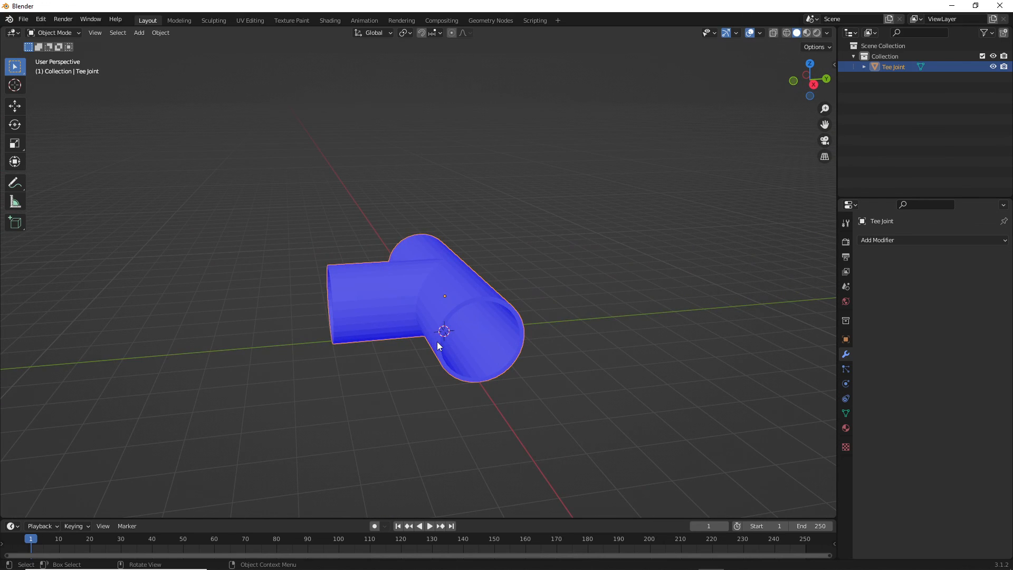